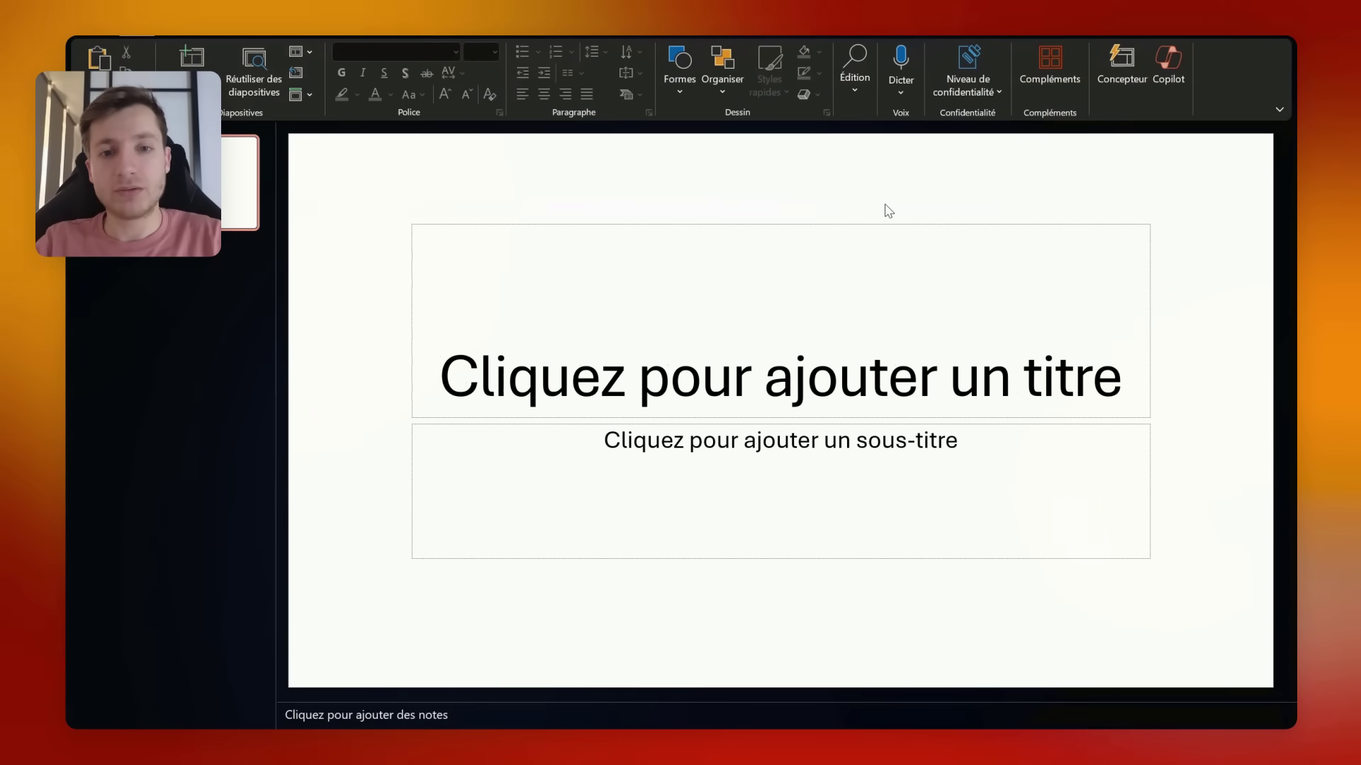
Step: Open the Copilot pane and its full library of sample prompts
{"action": "left_click", "coordinate": [1165, 78]}
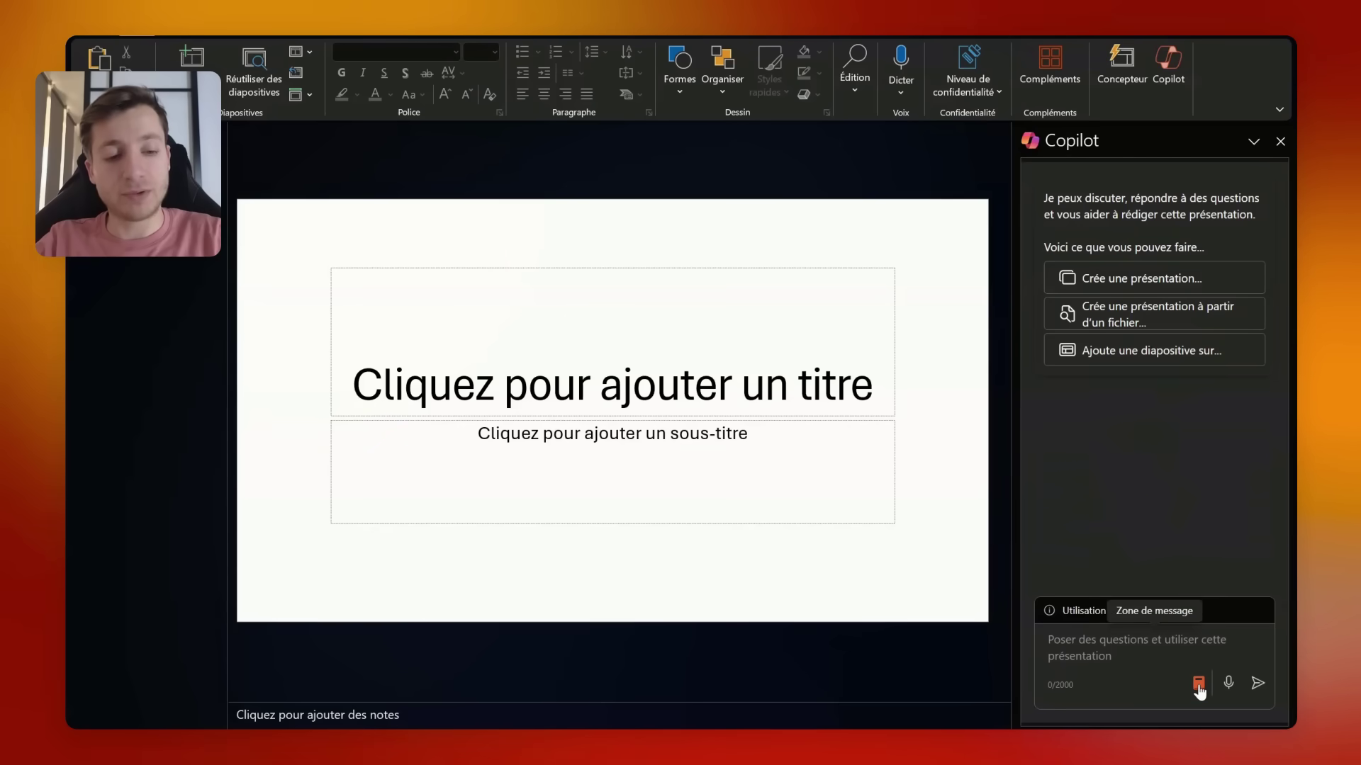
{"action": "left_click", "coordinate": [1198, 682]}
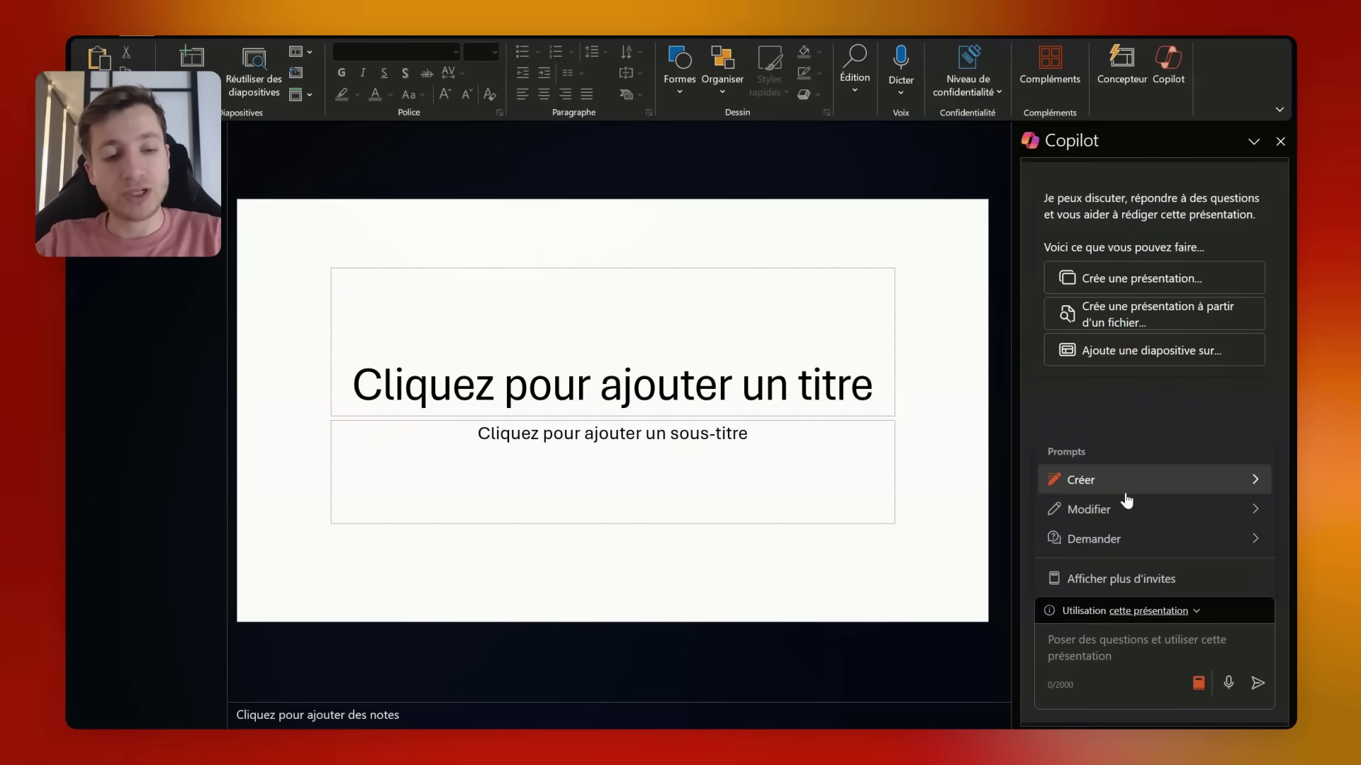
{"action": "left_click", "coordinate": [1118, 580]}
Step: Browse the Copilot Lab sample prompts, then close the library
{"action": "scroll", "coordinate": [815, 434], "scroll_direction": "down", "scroll_amount": 3}
{"action": "scroll", "coordinate": [820, 433], "scroll_direction": "down", "scroll_amount": 5}
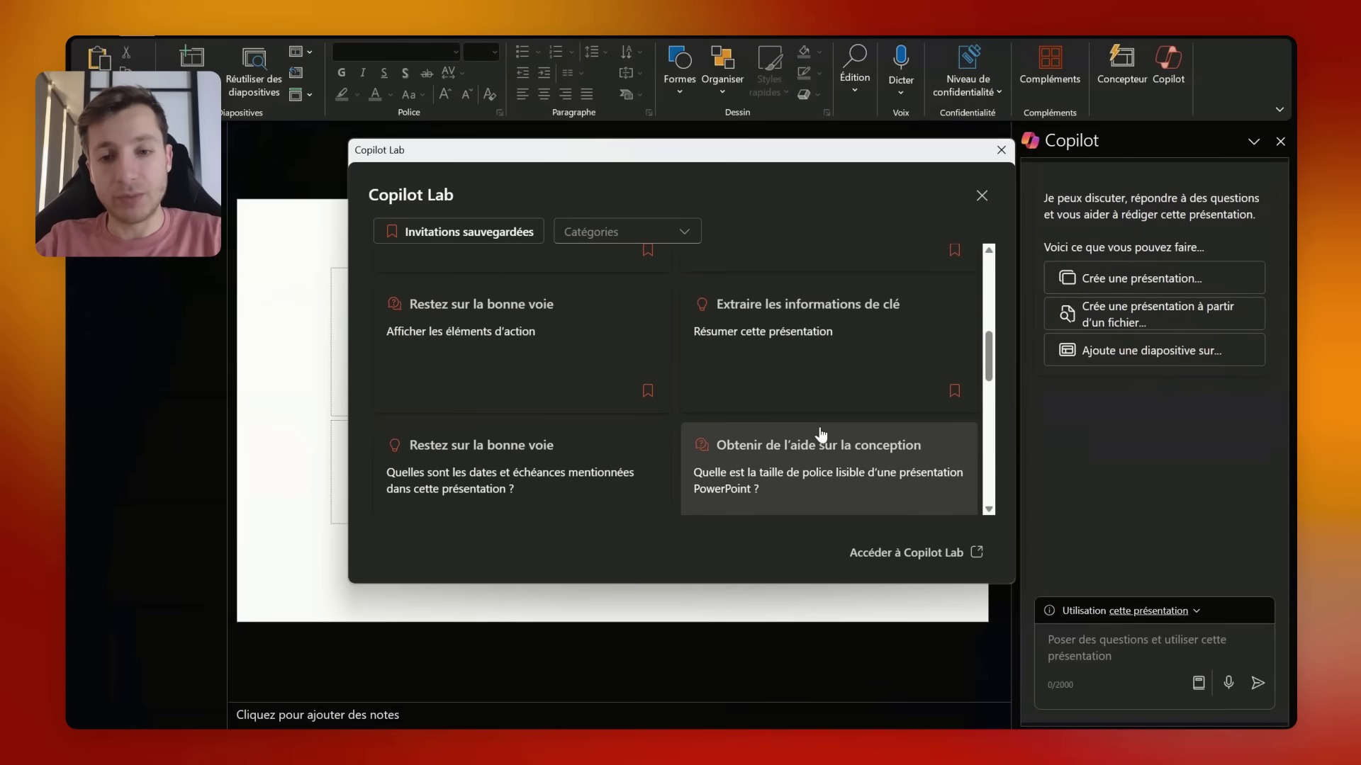
{"action": "scroll", "coordinate": [820, 434], "scroll_direction": "down", "scroll_amount": 3}
{"action": "scroll", "coordinate": [819, 433], "scroll_direction": "up", "scroll_amount": 3}
{"action": "scroll", "coordinate": [821, 434], "scroll_direction": "down", "scroll_amount": 4}
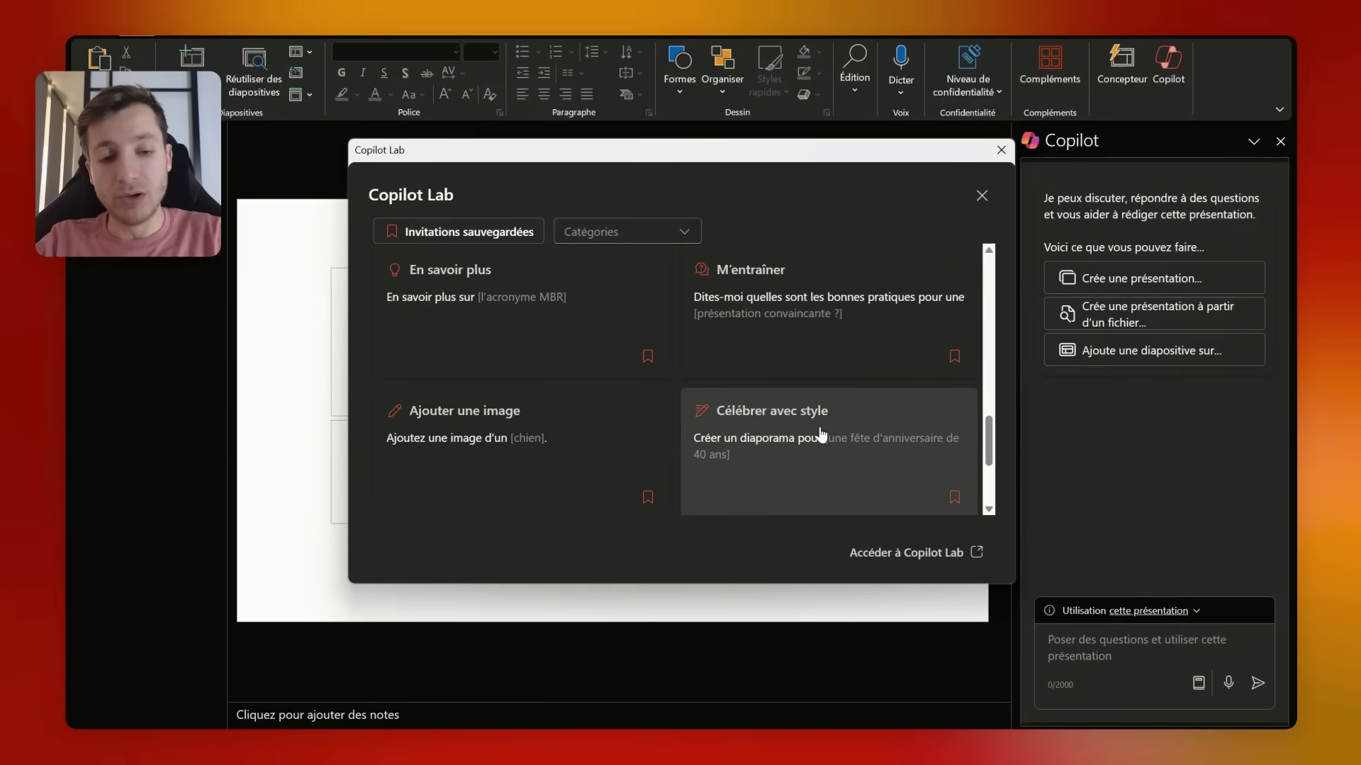
{"action": "scroll", "coordinate": [821, 434], "scroll_direction": "up", "scroll_amount": 3}
{"action": "scroll", "coordinate": [821, 434], "scroll_direction": "up", "scroll_amount": 3}
{"action": "scroll", "coordinate": [820, 433], "scroll_direction": "up", "scroll_amount": 3}
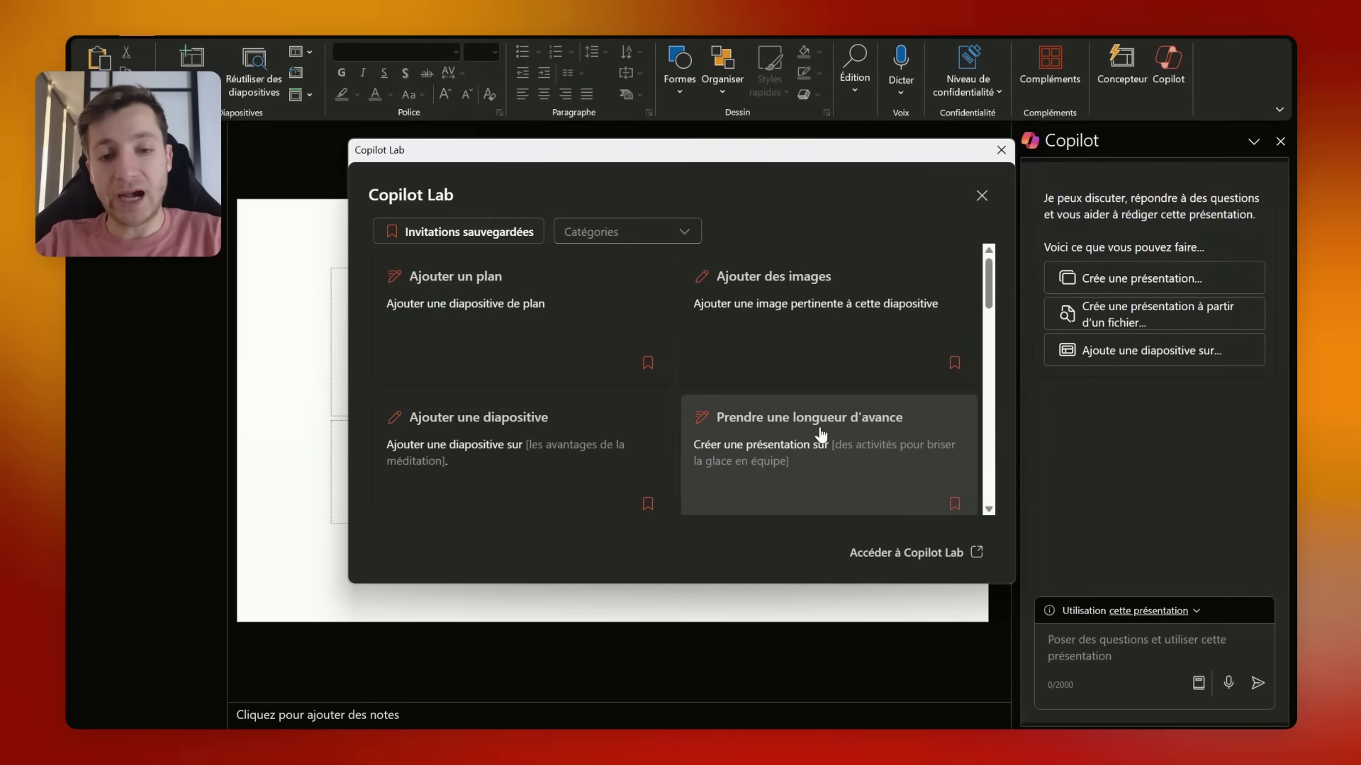
{"action": "left_click", "coordinate": [1000, 149]}
Step: Use the 'Ajoute une diapositive sur...' suggestion to request a Mission Apollo 11 slide
{"action": "left_click", "coordinate": [1111, 354]}
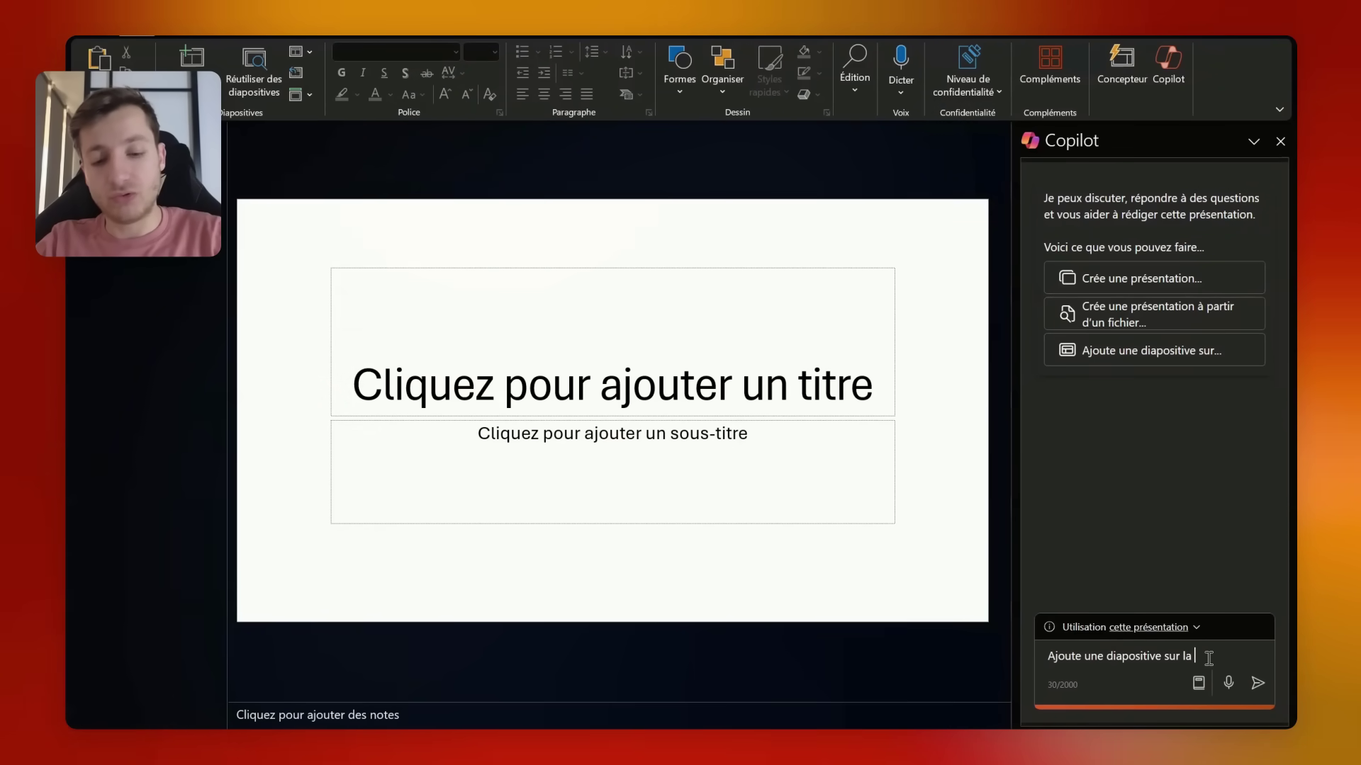
{"action": "type", "text": "Mission Apo"}
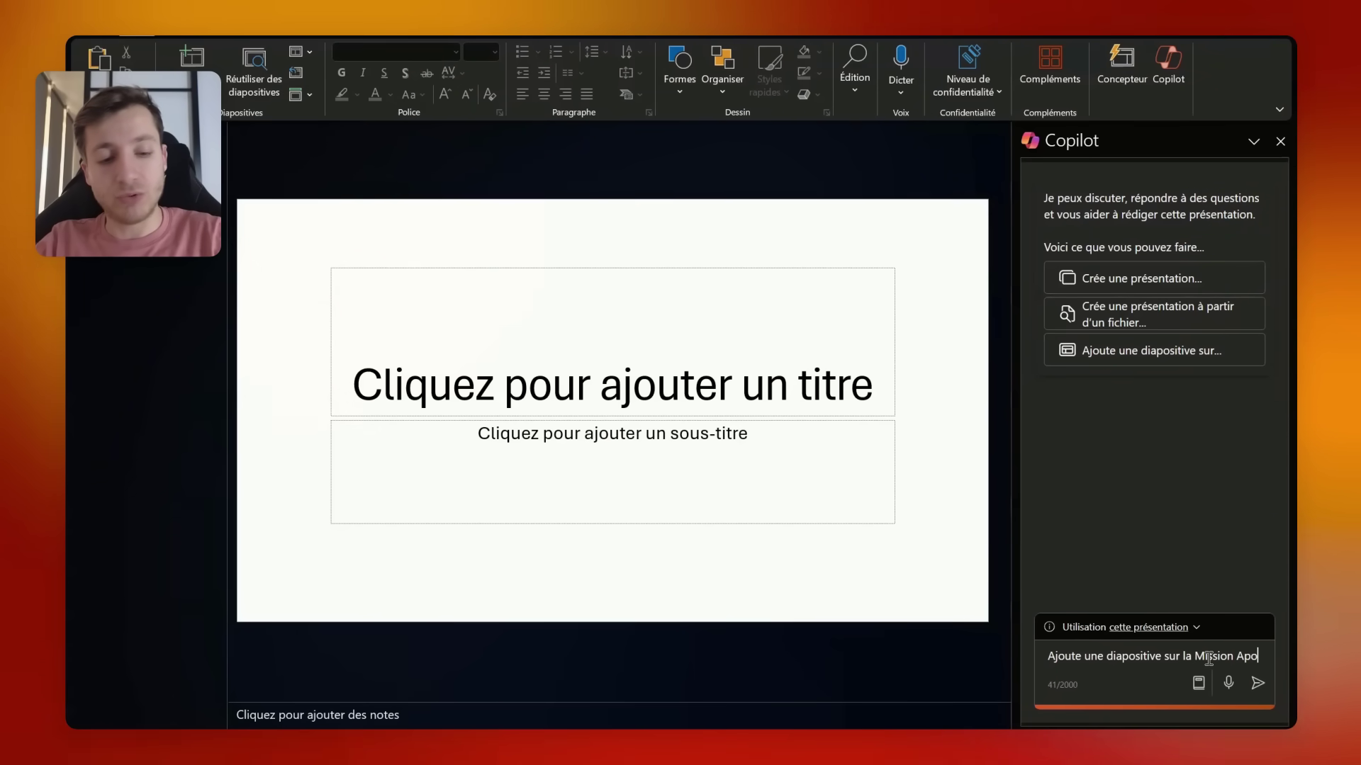
{"action": "type", "text": "llo 11"}
{"action": "key", "text": "Return"}
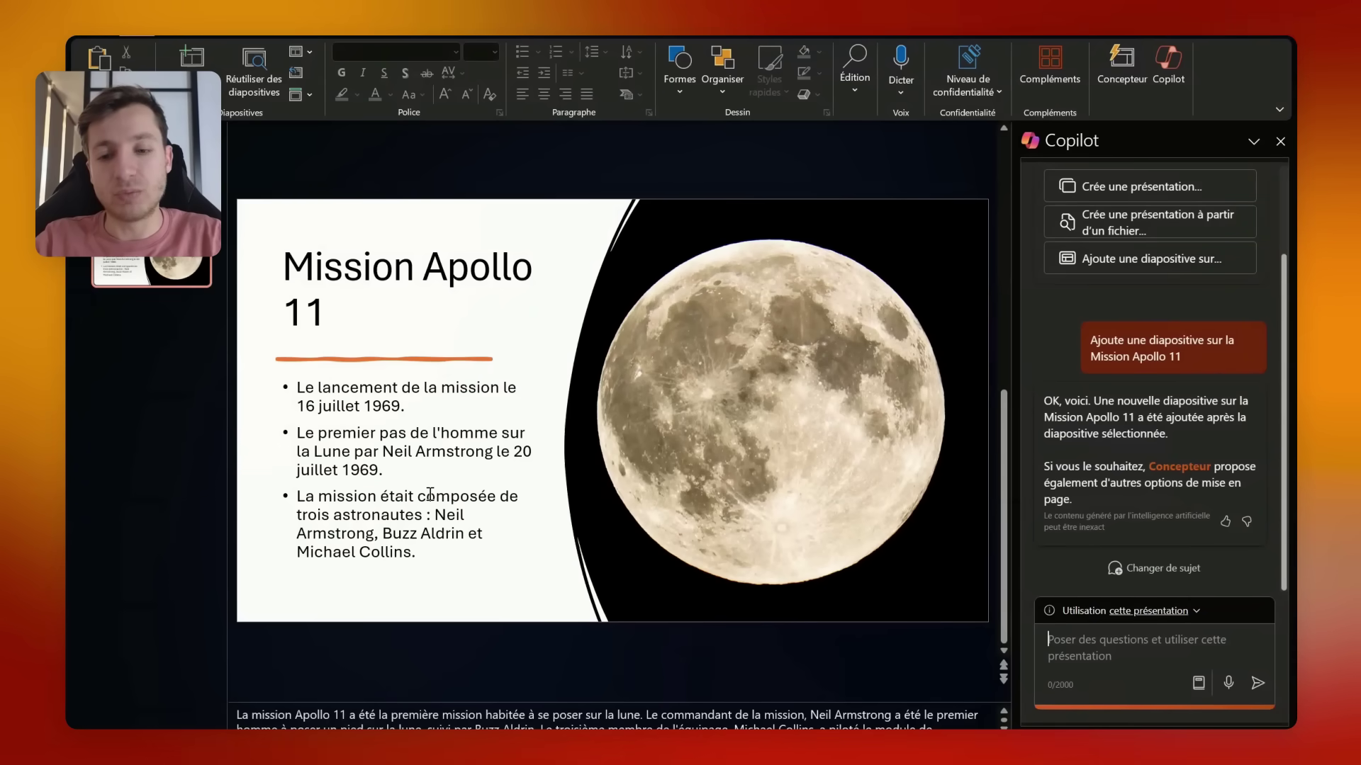
Step: Enlarge the notes pane and select the Apollo 11 speaker notes to read them fully
{"action": "left_click", "coordinate": [640, 705]}
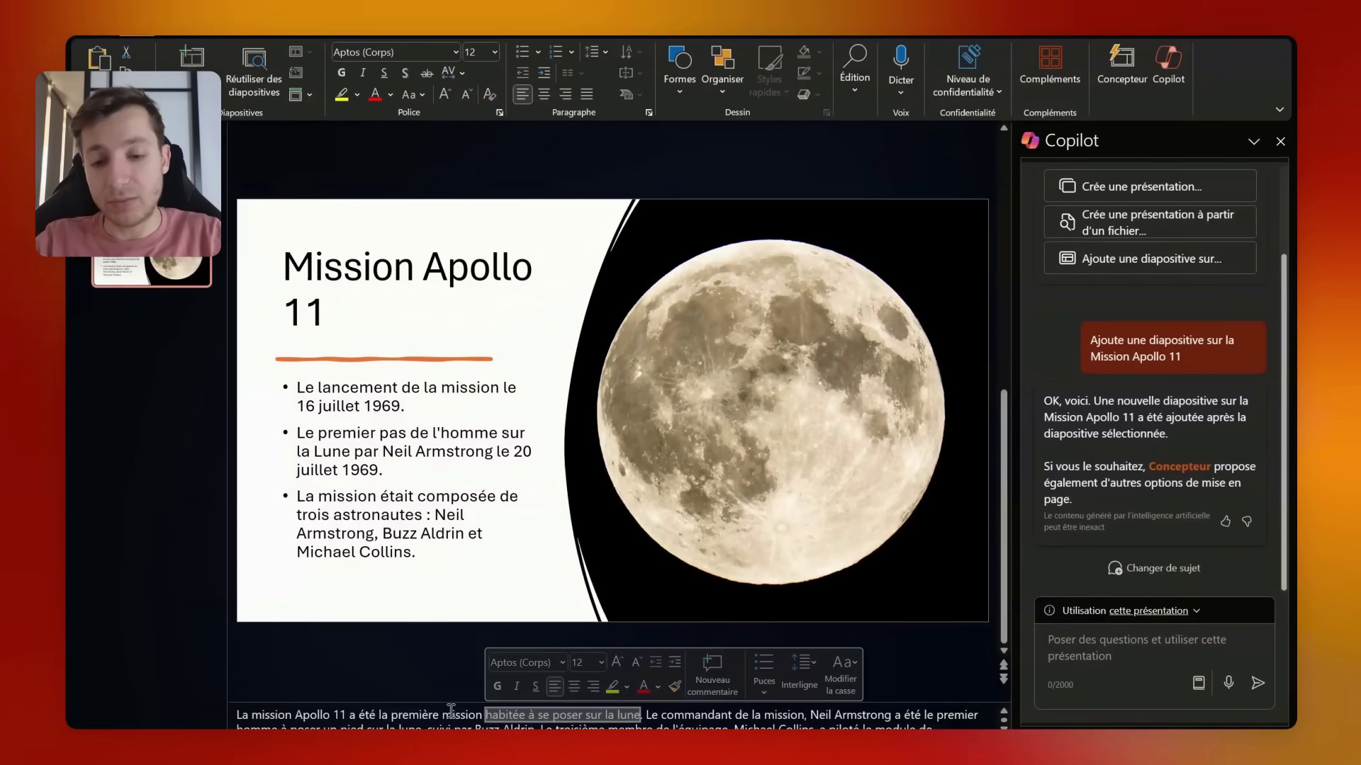
{"action": "left_click_drag", "start_coordinate": [446, 704], "coordinate": [444, 636]}
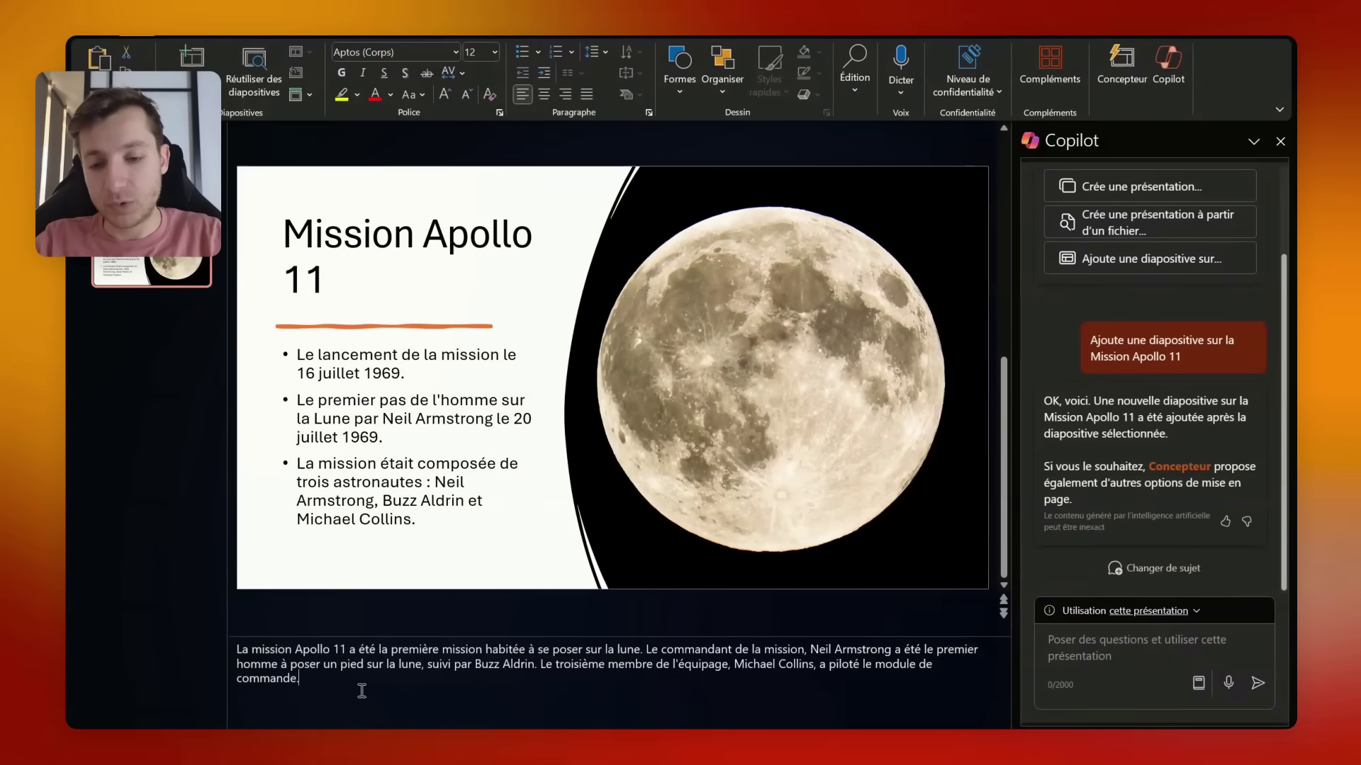
{"action": "triple_click", "coordinate": [362, 691]}
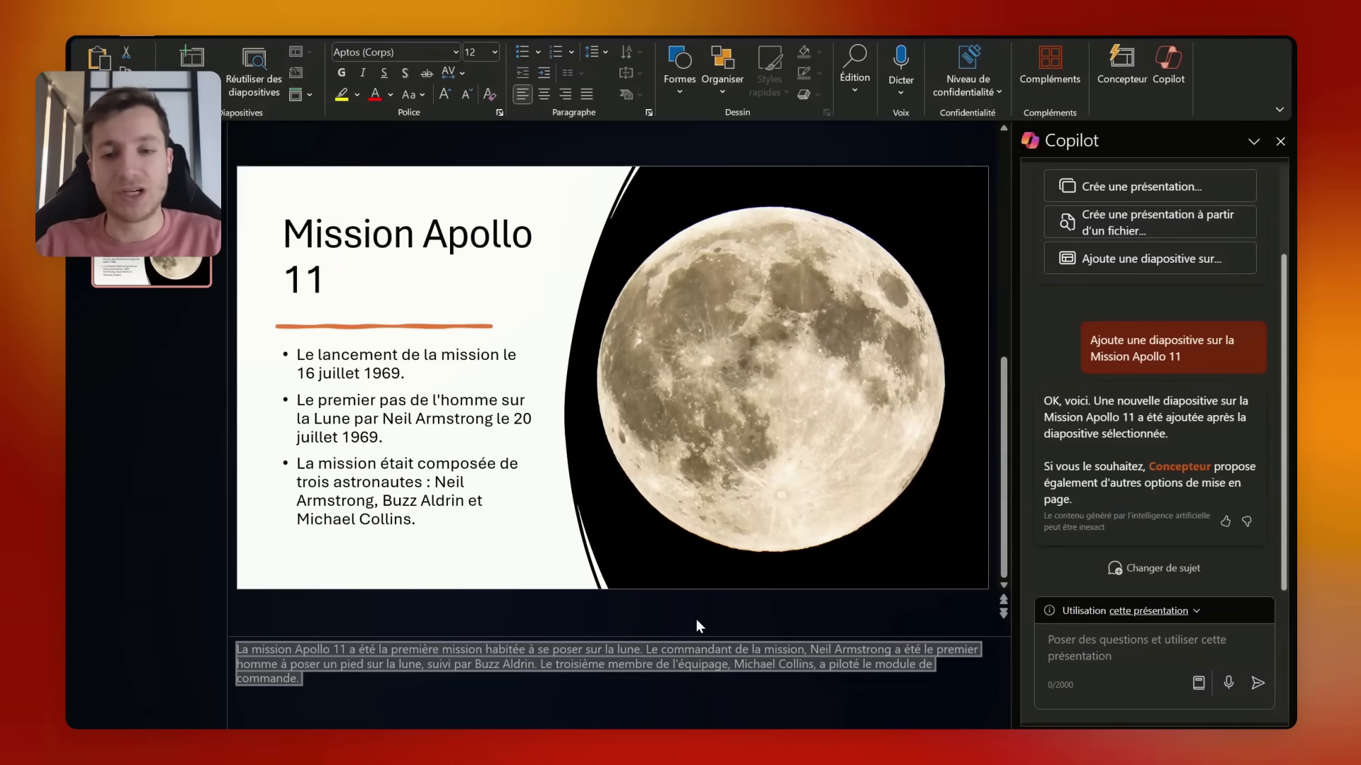
{"action": "left_click", "coordinate": [695, 618]}
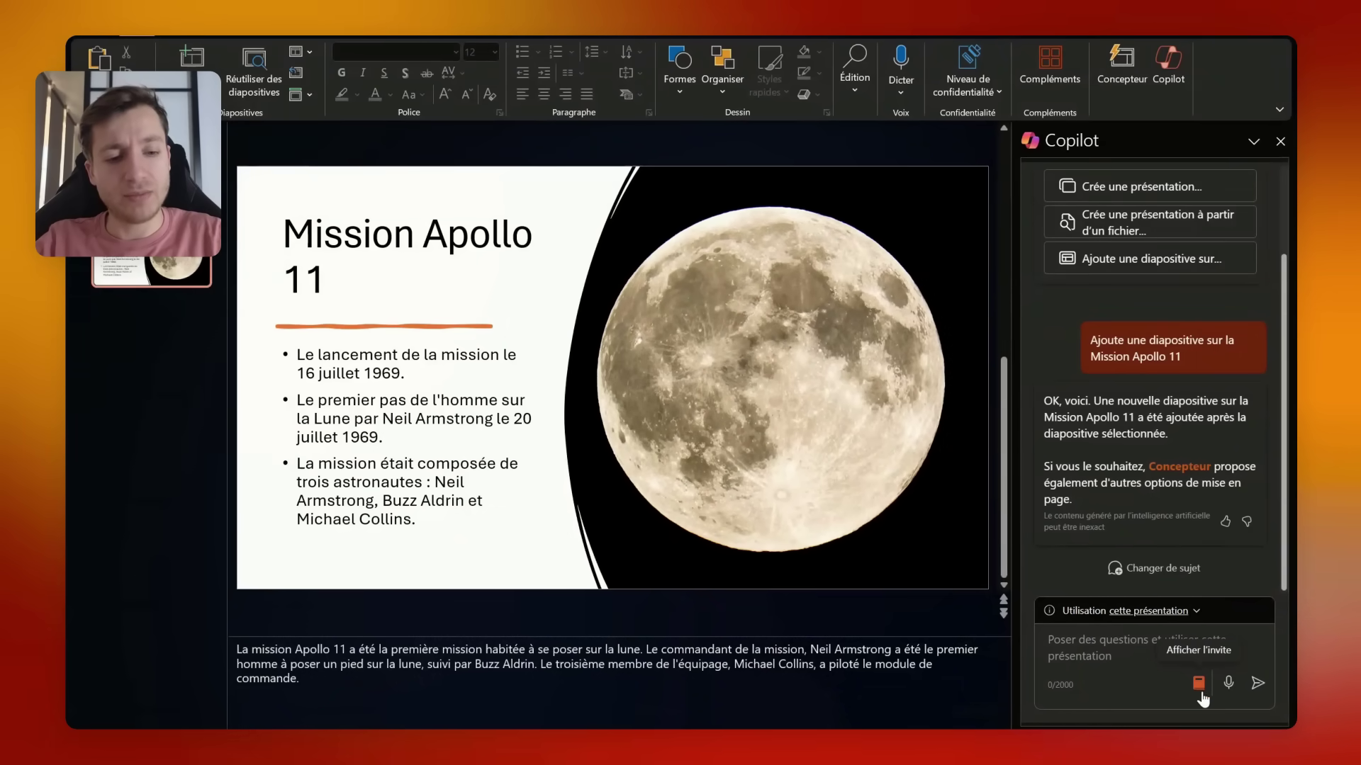
Step: Ask Copilot: 'Ajoute une diapositive sur les problématiques de la mission Apollo 11'
{"action": "left_click", "coordinate": [1103, 652]}
{"action": "type", "text": "Ajout"}
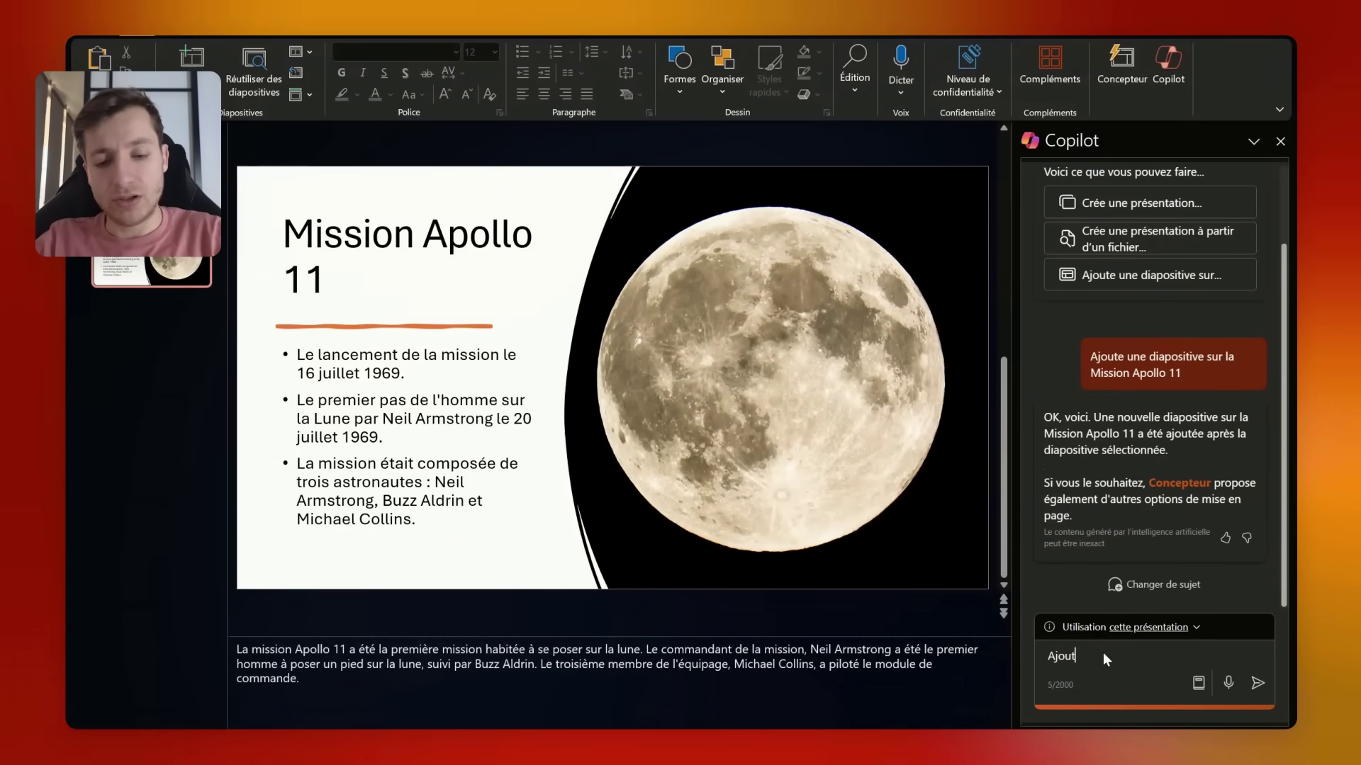
{"action": "type", "text": "e une diapositive"}
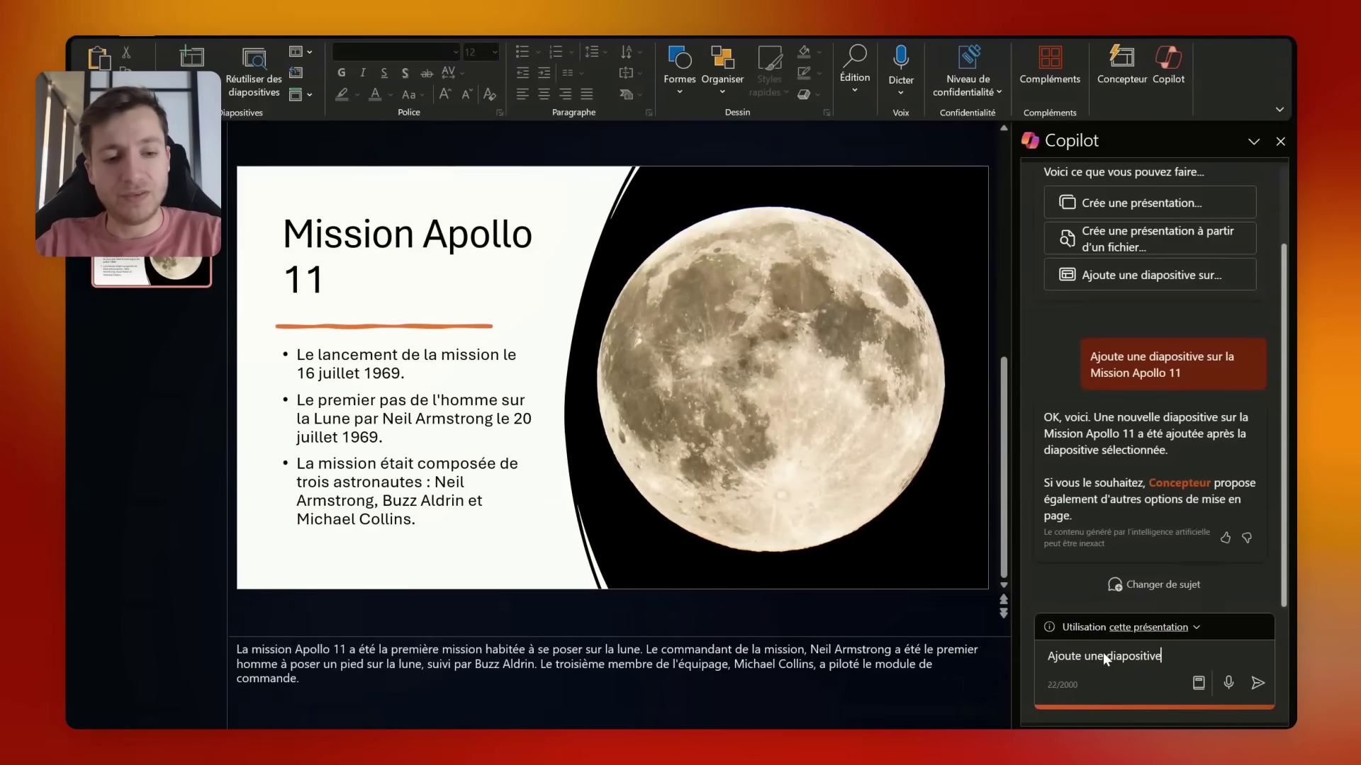
{"action": "type", "text": " sur les pr"}
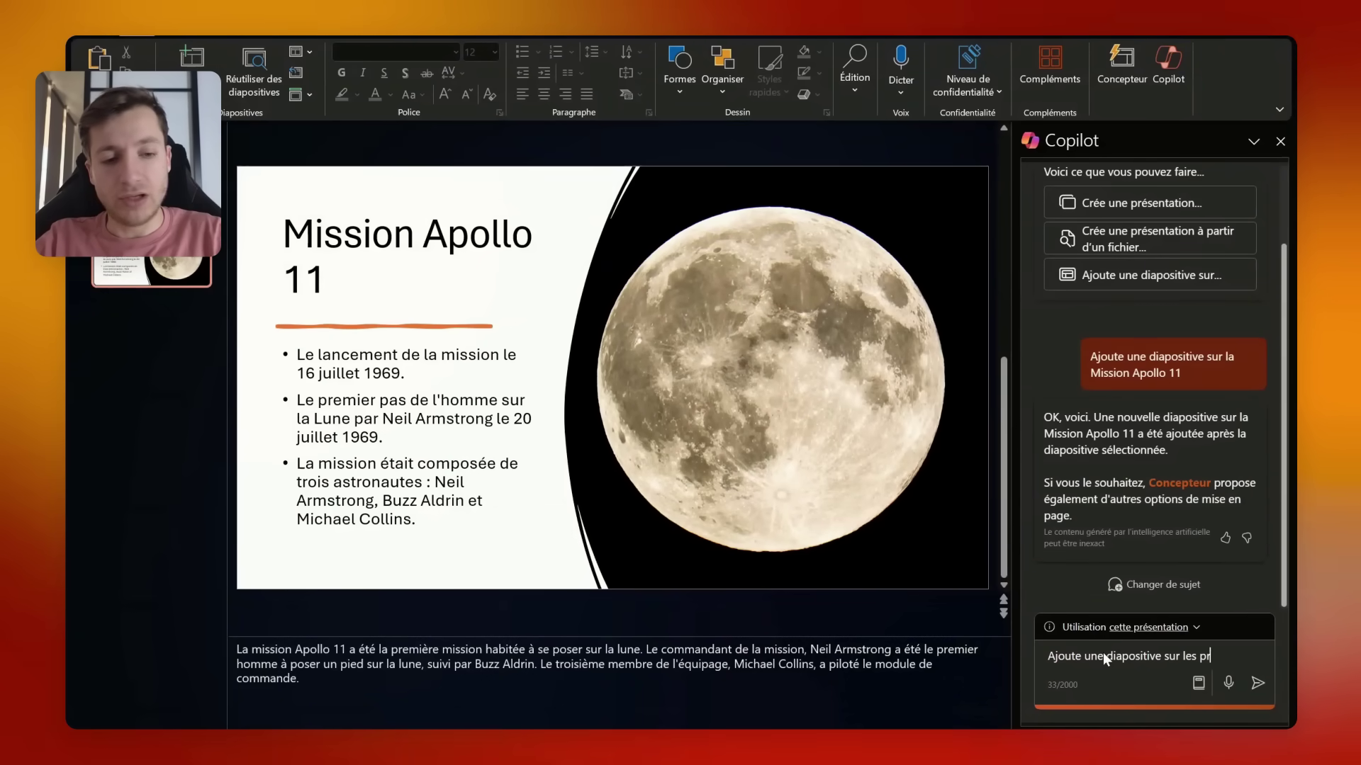
{"action": "type", "text": "oblématiques de "}
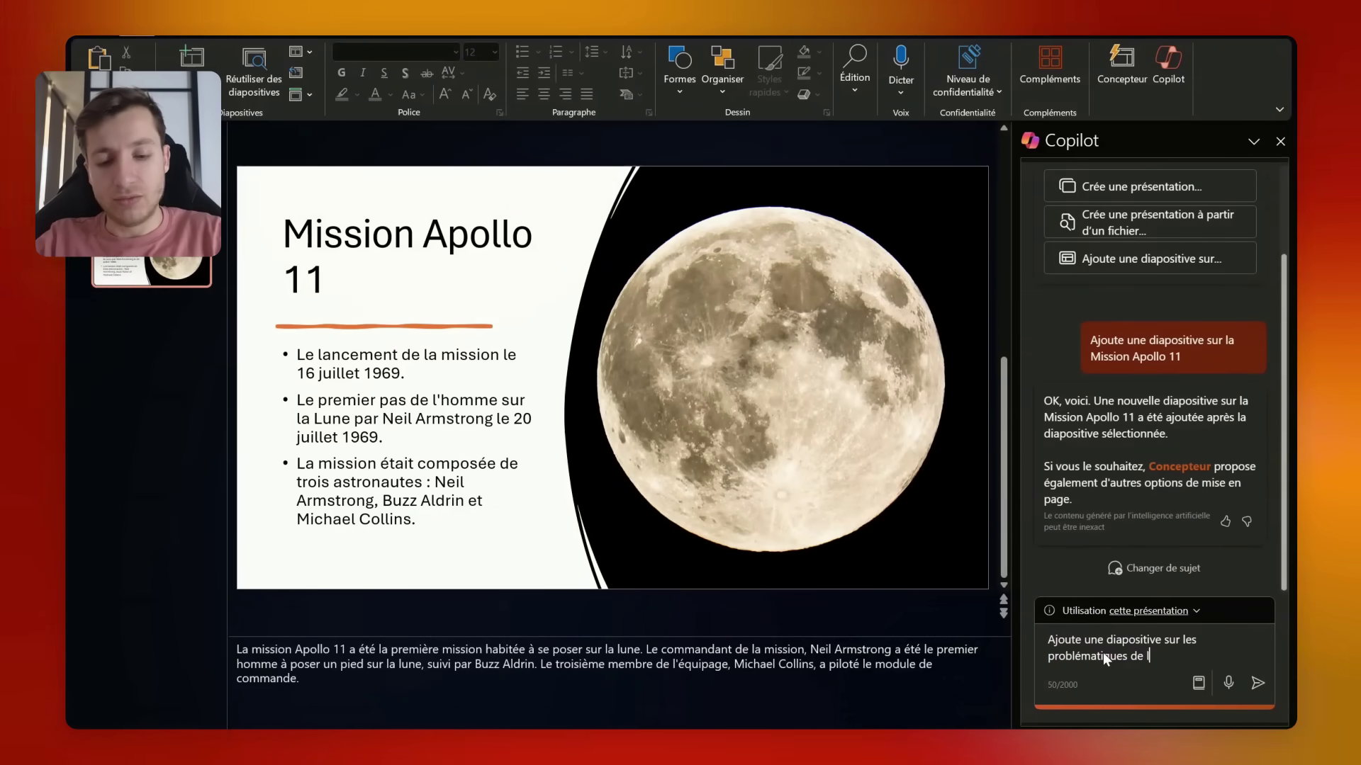
{"action": "type", "text": "la mission Apollo 11"}
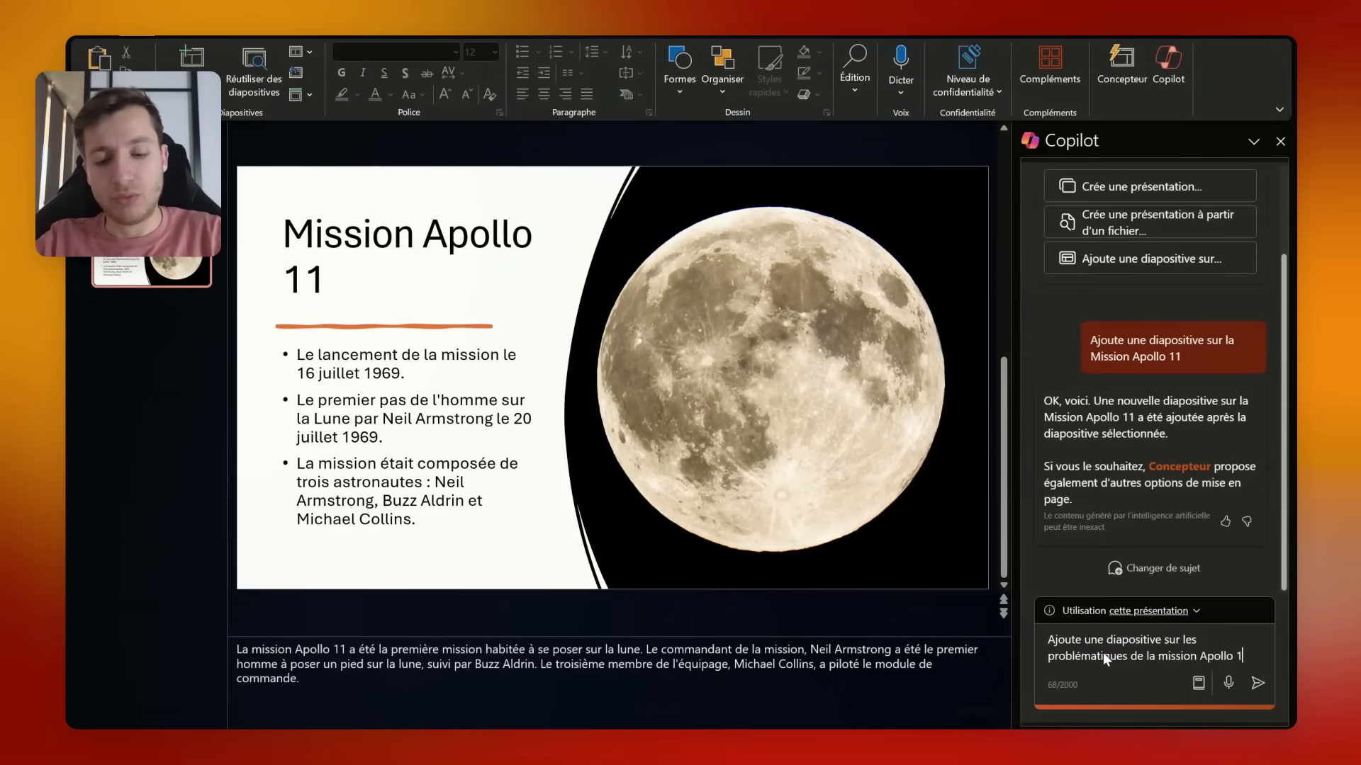
{"action": "key", "text": "Return"}
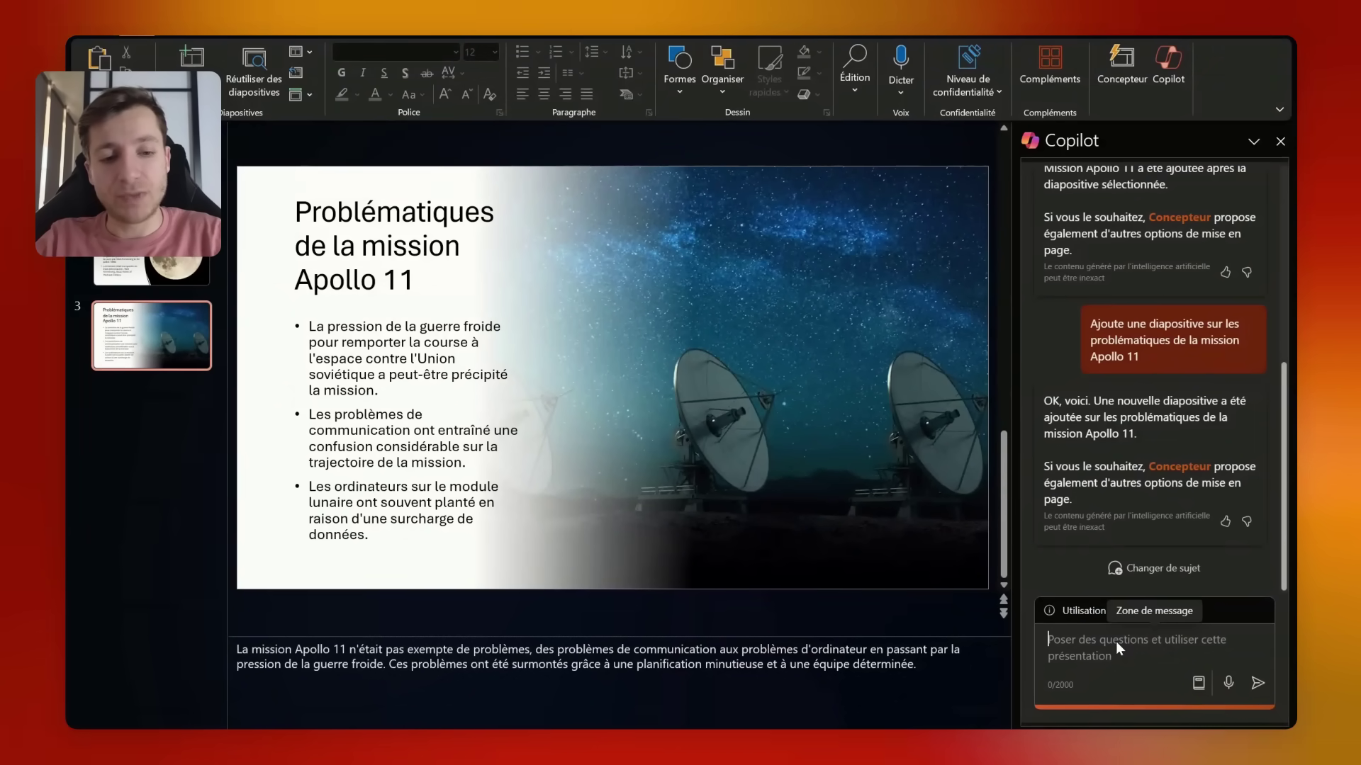
Step: Send Copilot 'Ajoute une diapositive avec un résumé de la présentation'
{"action": "type", "text": "Ajoute une"}
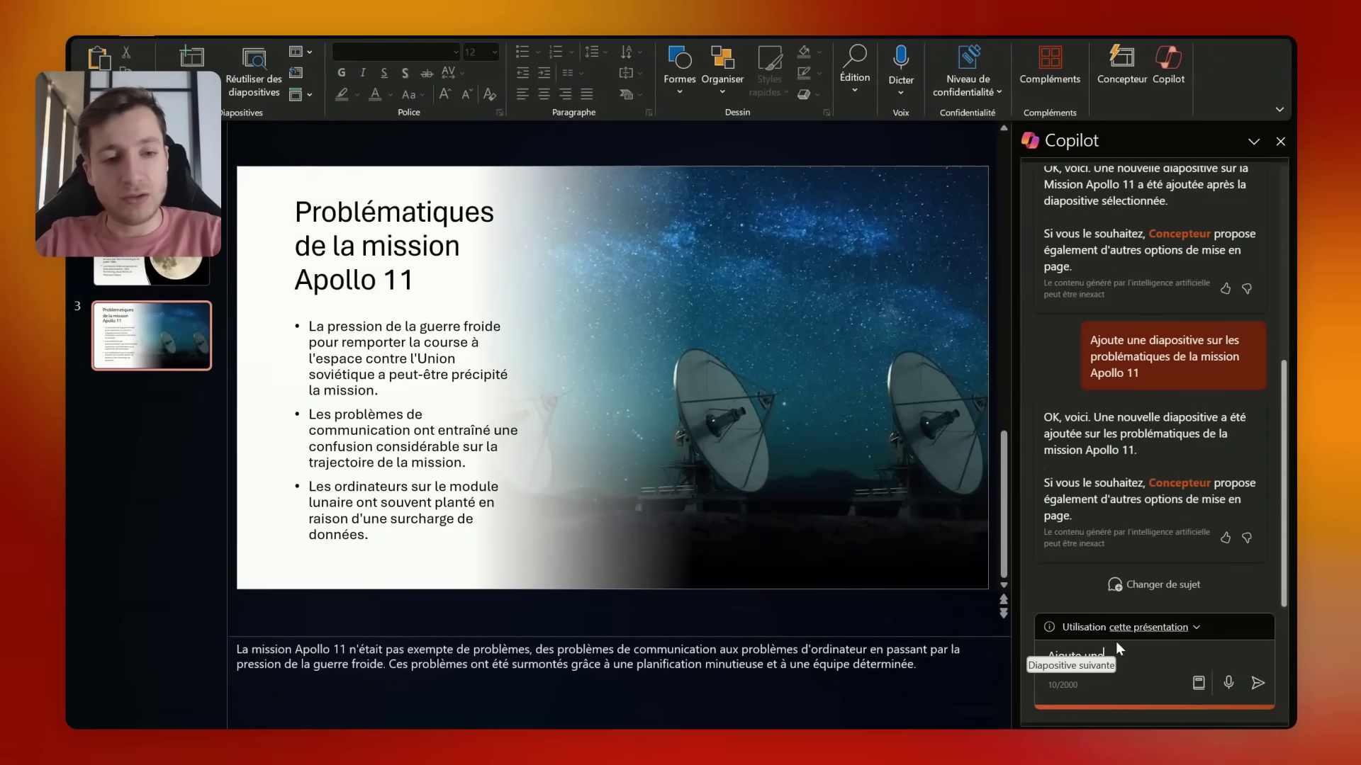
{"action": "type", "text": " diapositive a"}
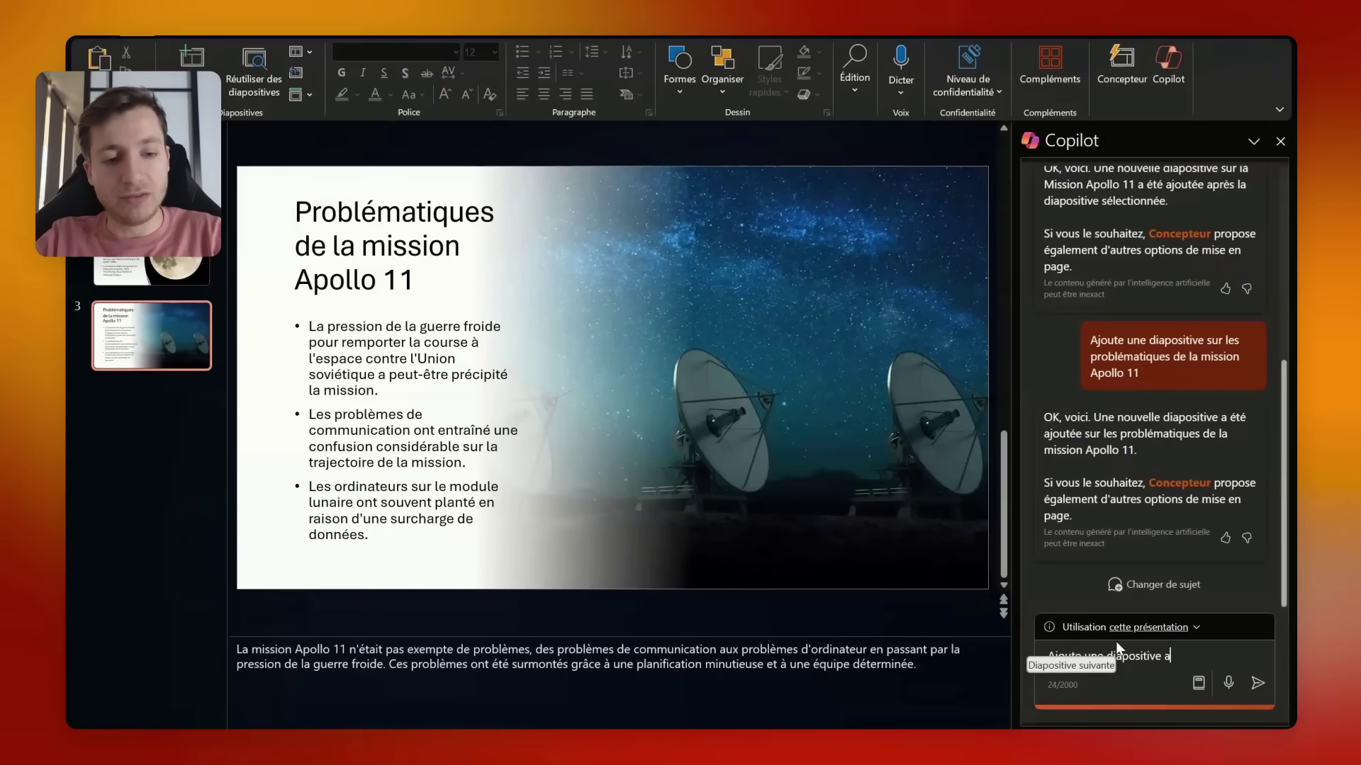
{"action": "type", "text": "vec un résumé de"}
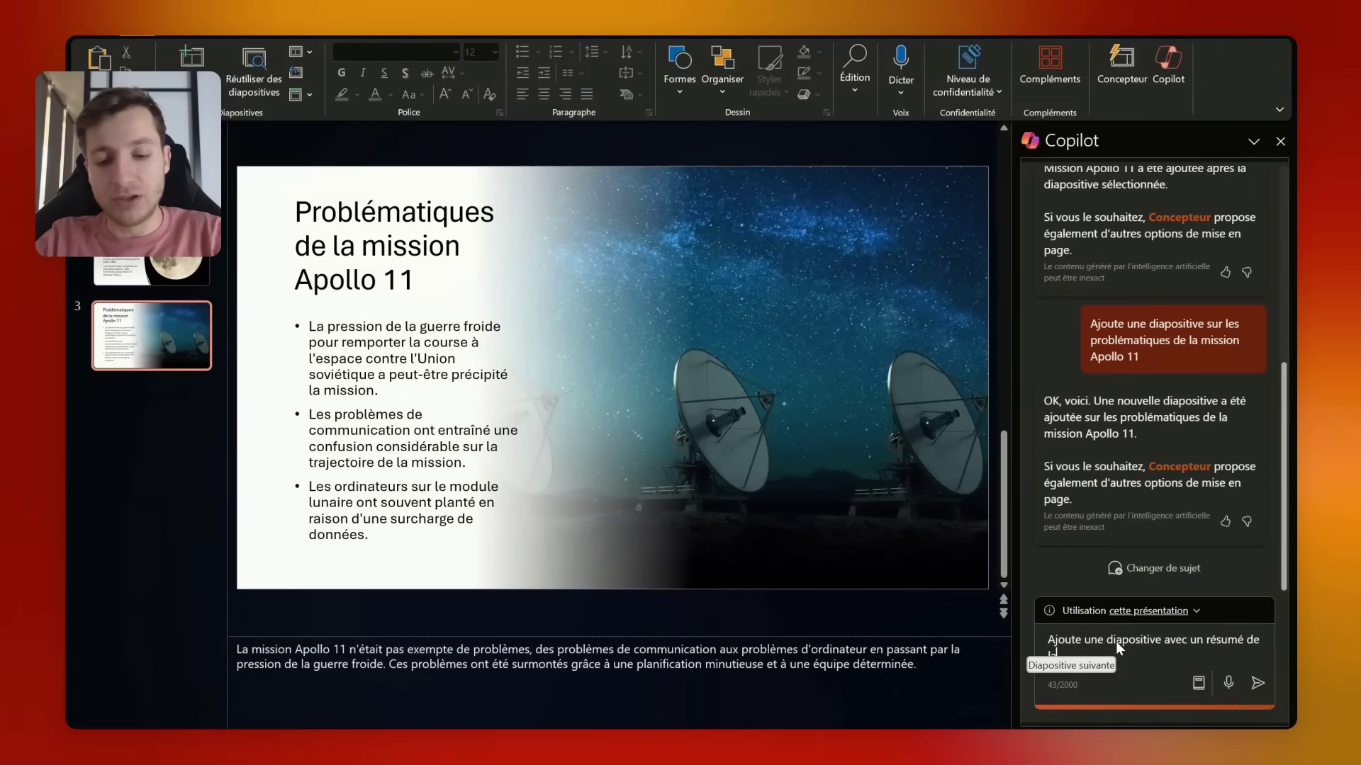
{"action": "type", "text": " la présentation"}
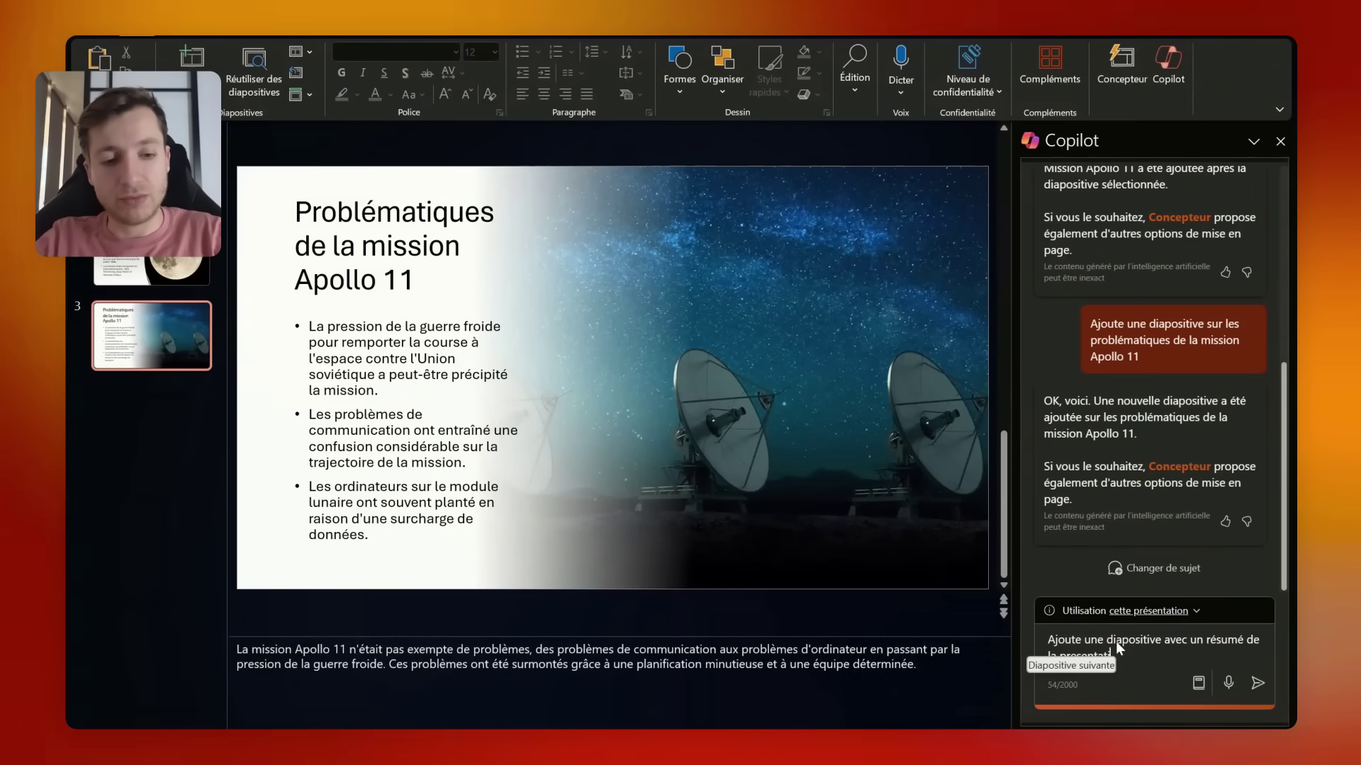
{"action": "key", "text": "Return"}
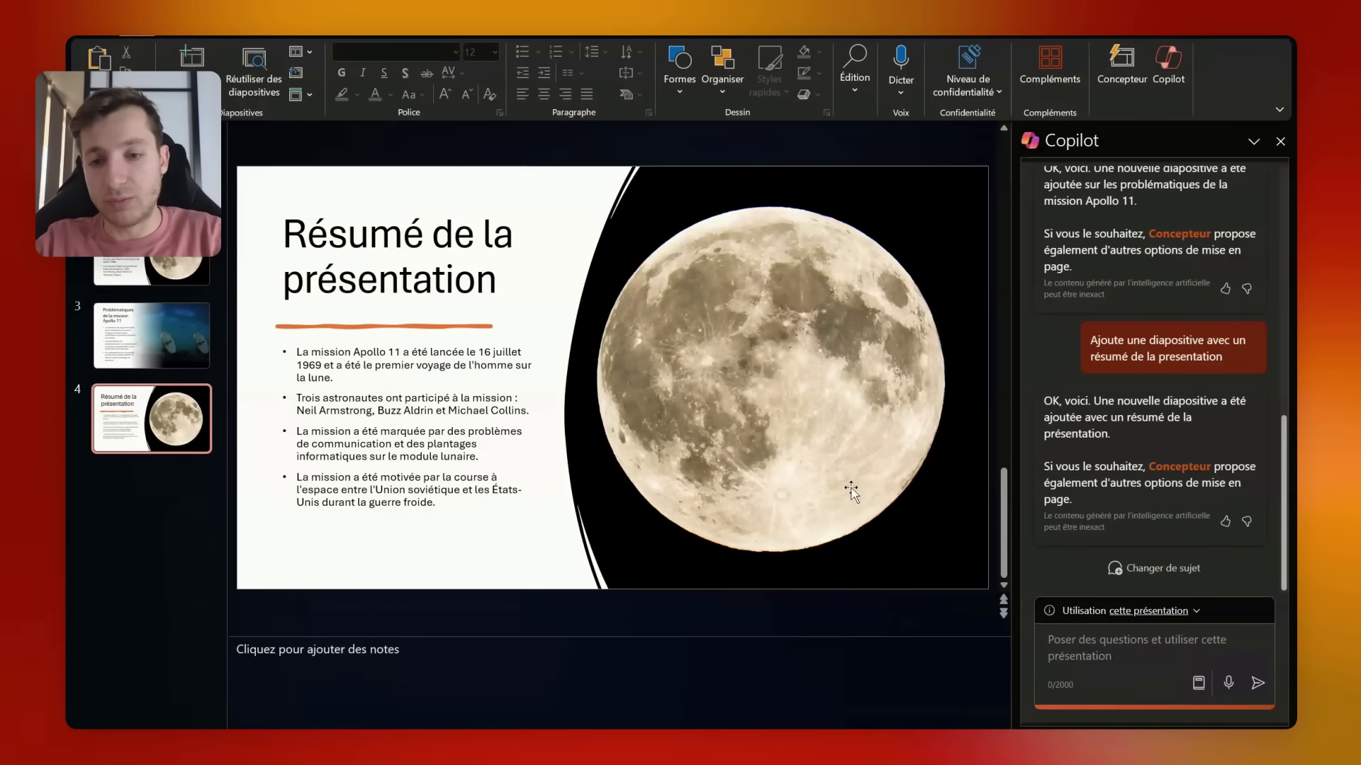
Step: Ask Copilot to 'ajoute une diapositive d'agenda' for an agenda slide
{"action": "left_click", "coordinate": [1098, 649]}
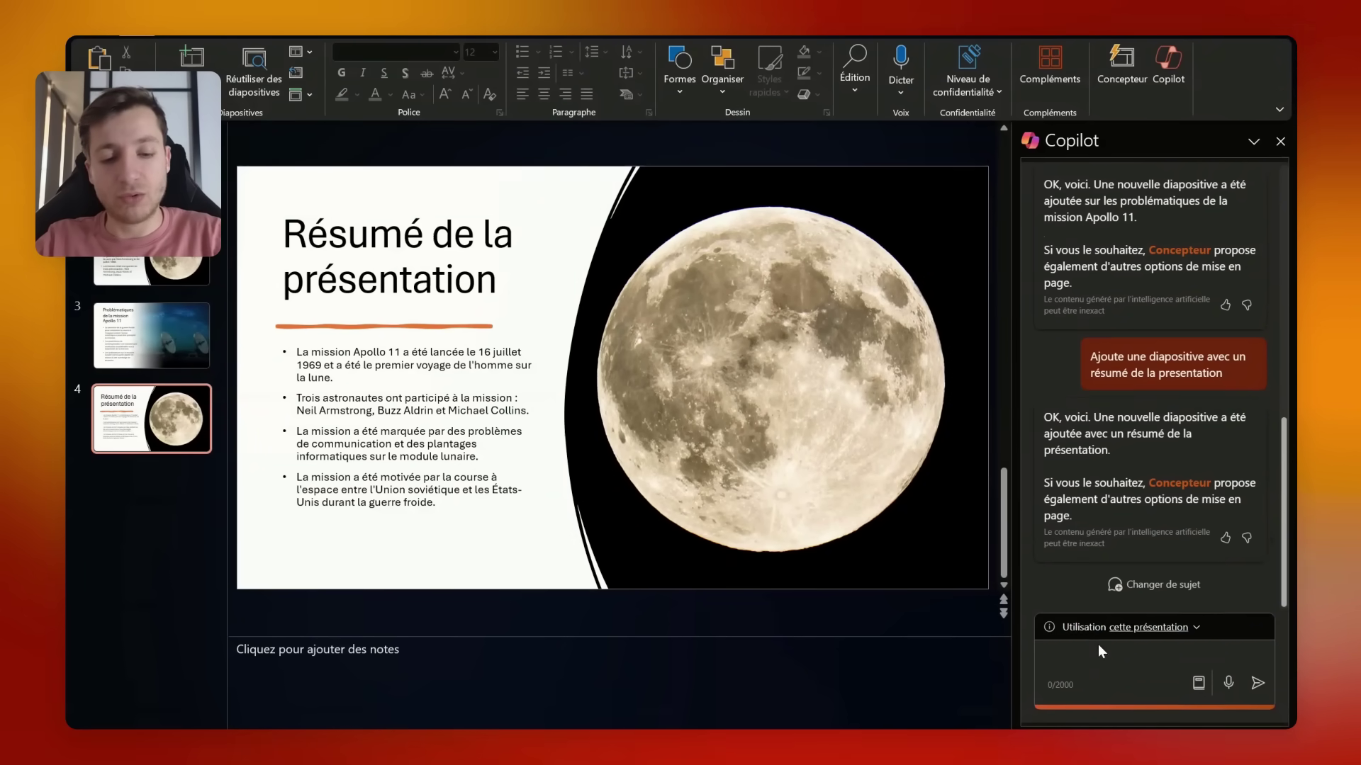
{"action": "type", "text": "ajoute une diapositive"}
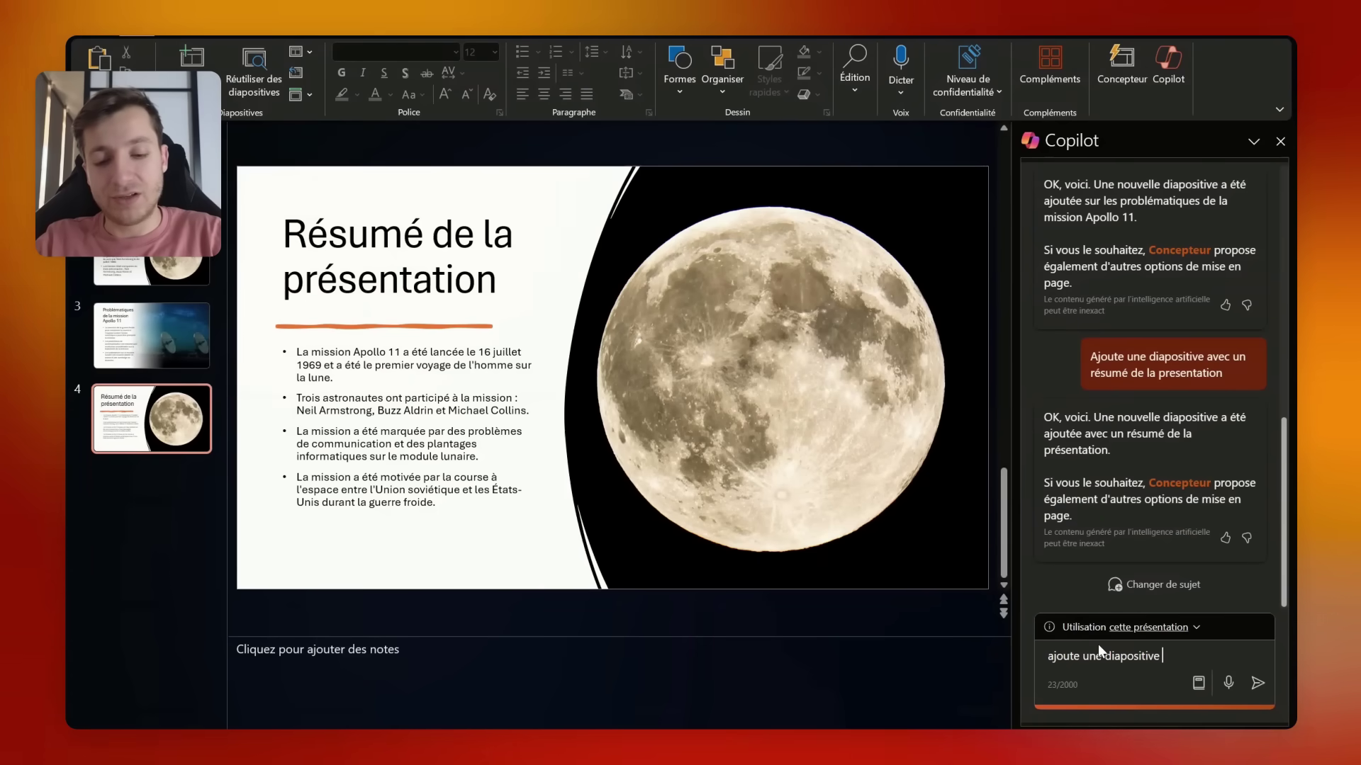
{"action": "type", "text": " d'agenda"}
{"action": "key", "text": "Return"}
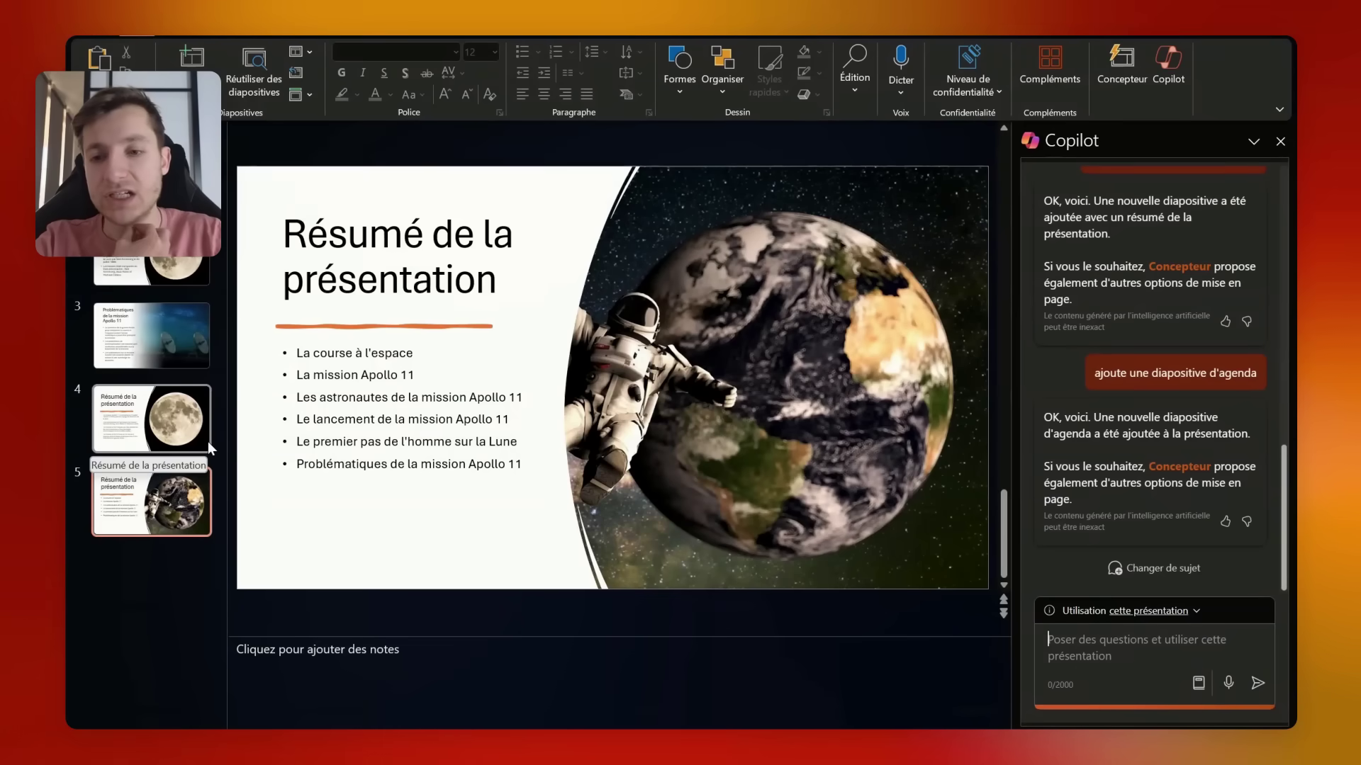
Step: Review the Résumé slide and earlier slides, ending on Mission Apollo 11
{"action": "left_click", "coordinate": [182, 413]}
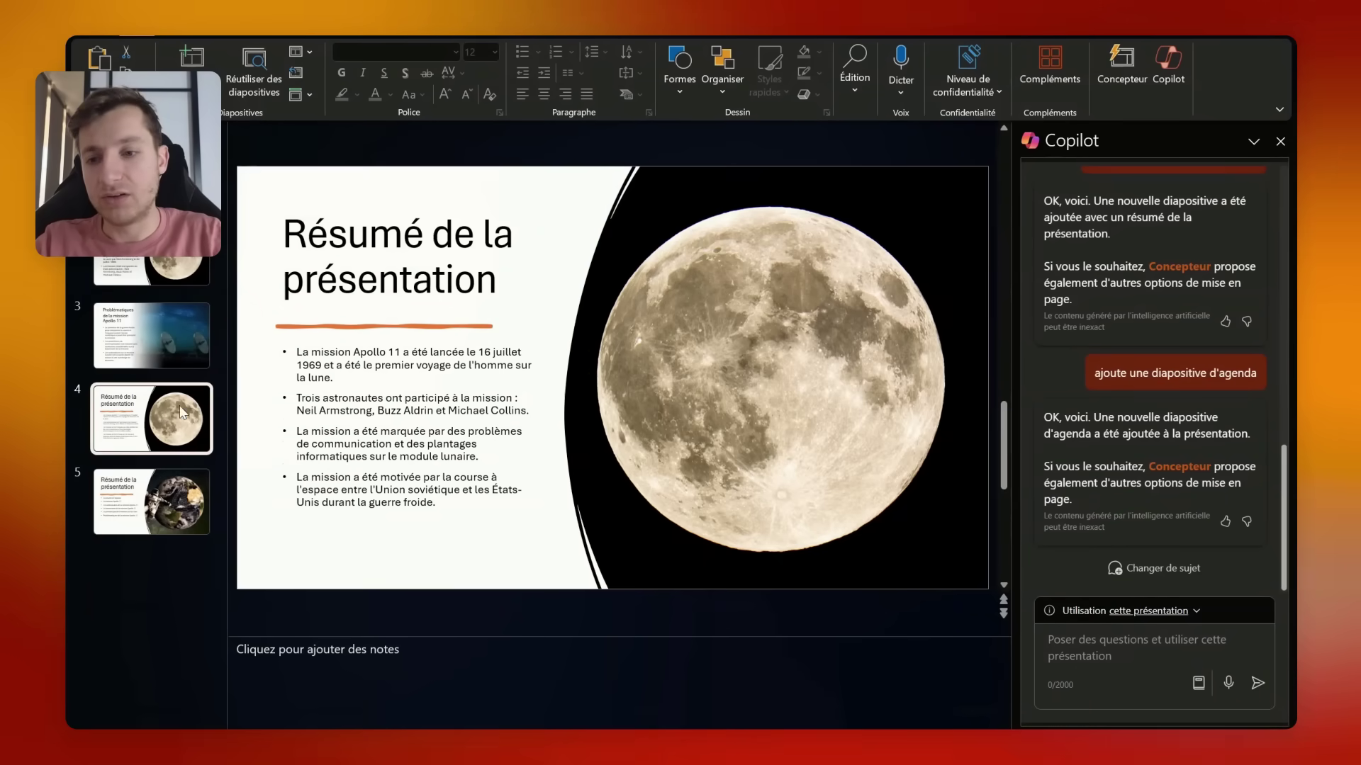
{"action": "left_click", "coordinate": [165, 317]}
{"action": "left_click", "coordinate": [141, 265]}
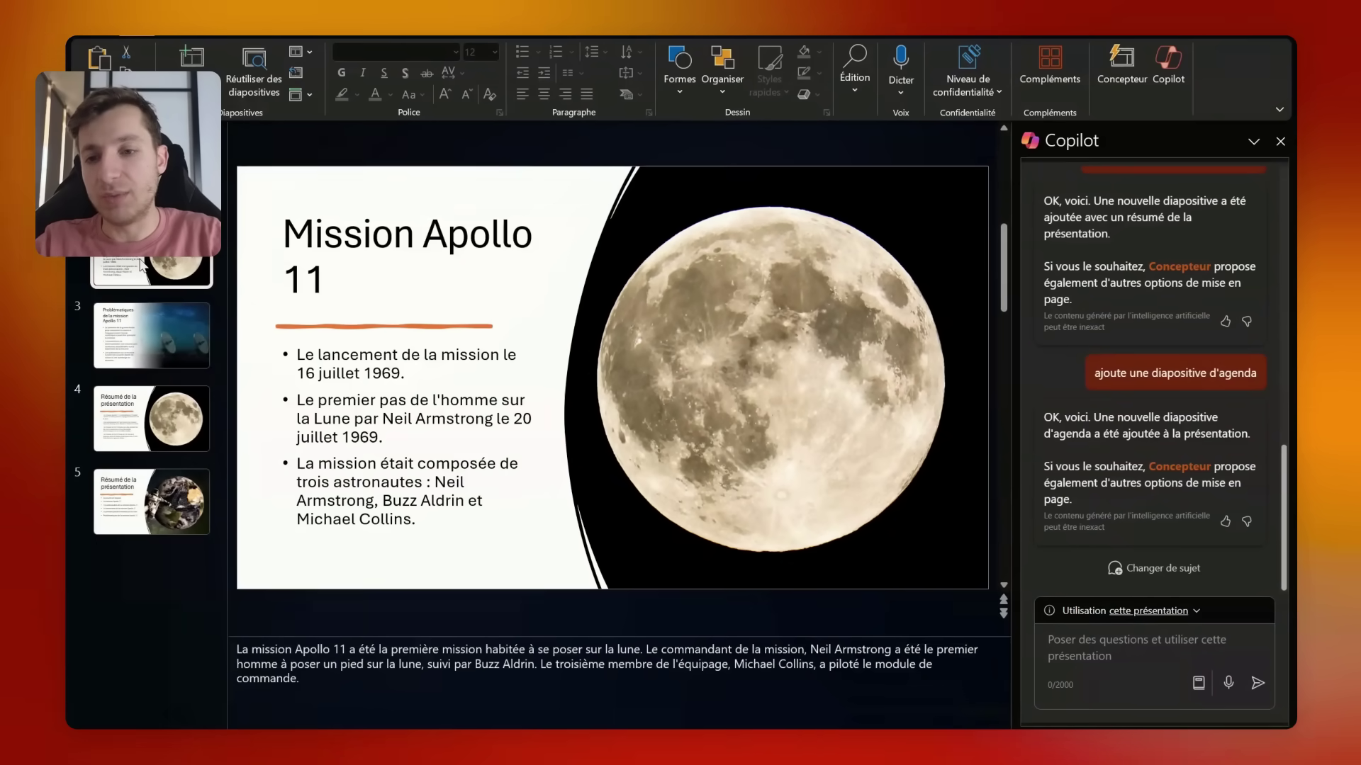
{"action": "left_click", "coordinate": [1112, 640]}
Step: Have Copilot reorganise the slides, then review the new agenda and Apollo 11 slides
{"action": "type", "text": "r"}
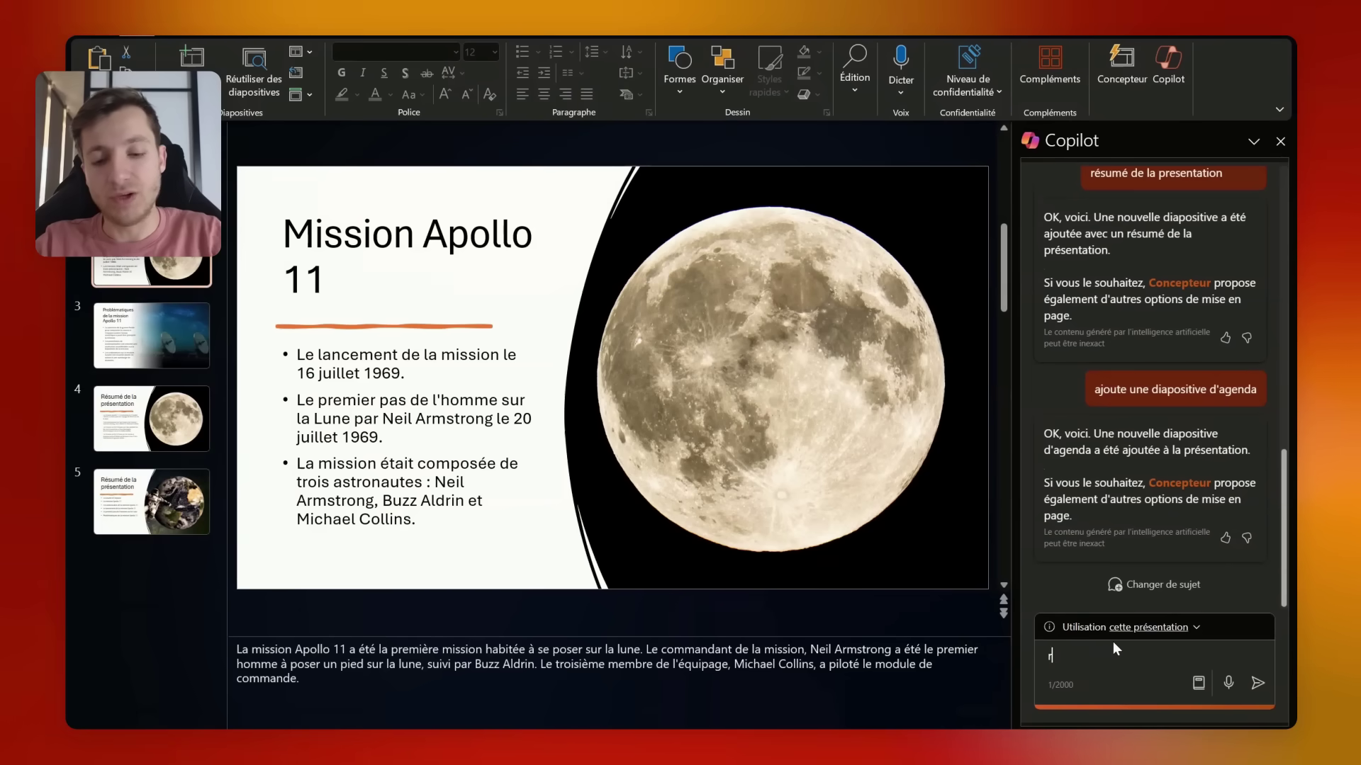
{"action": "type", "text": "éorganise les "}
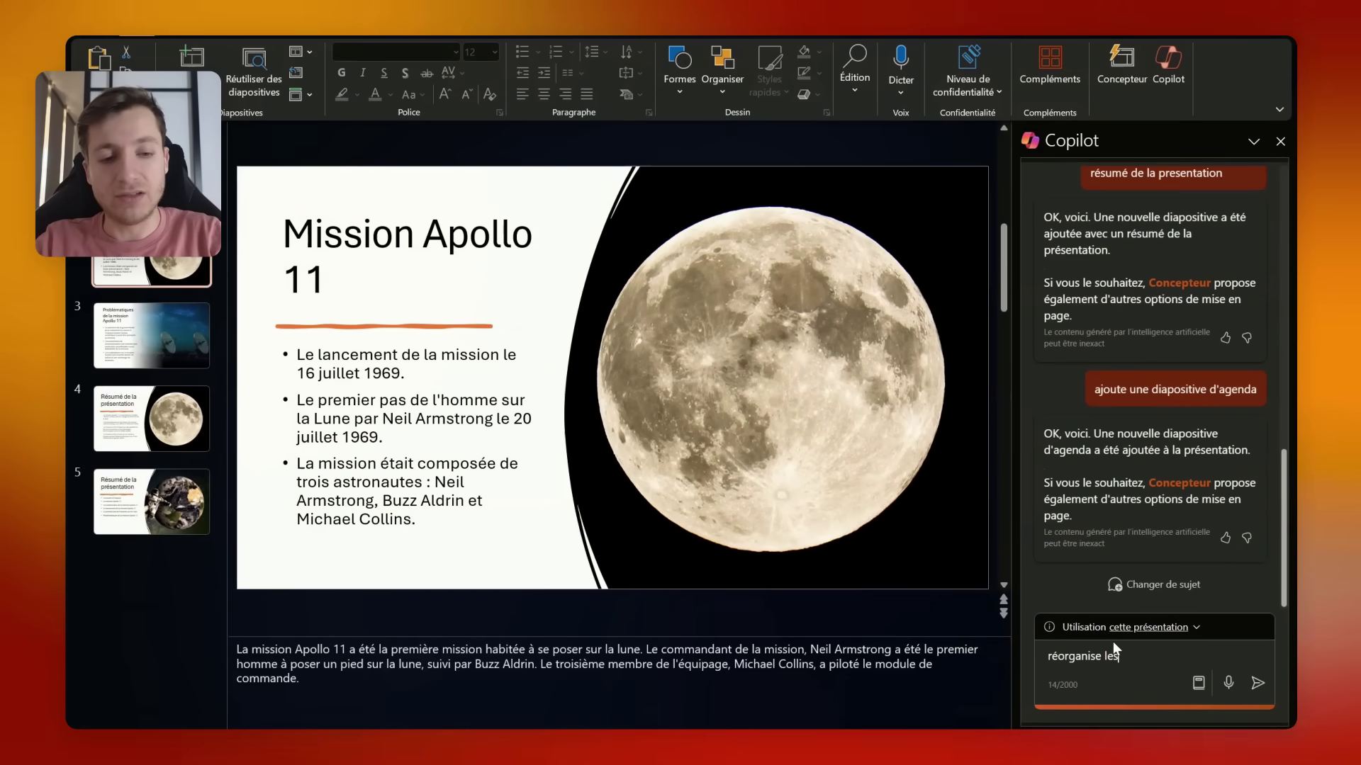
{"action": "type", "text": "slide"}
{"action": "key", "text": "Return"}
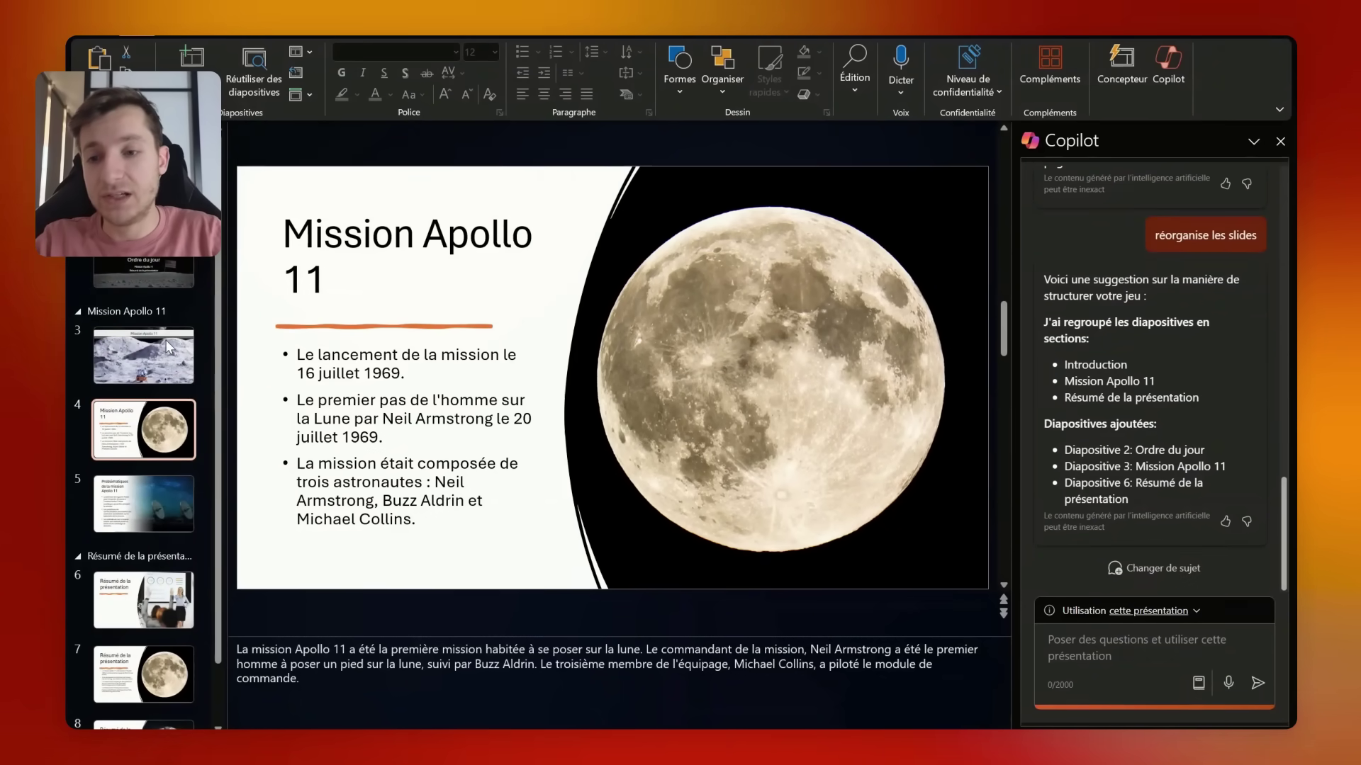
{"action": "left_click", "coordinate": [165, 351]}
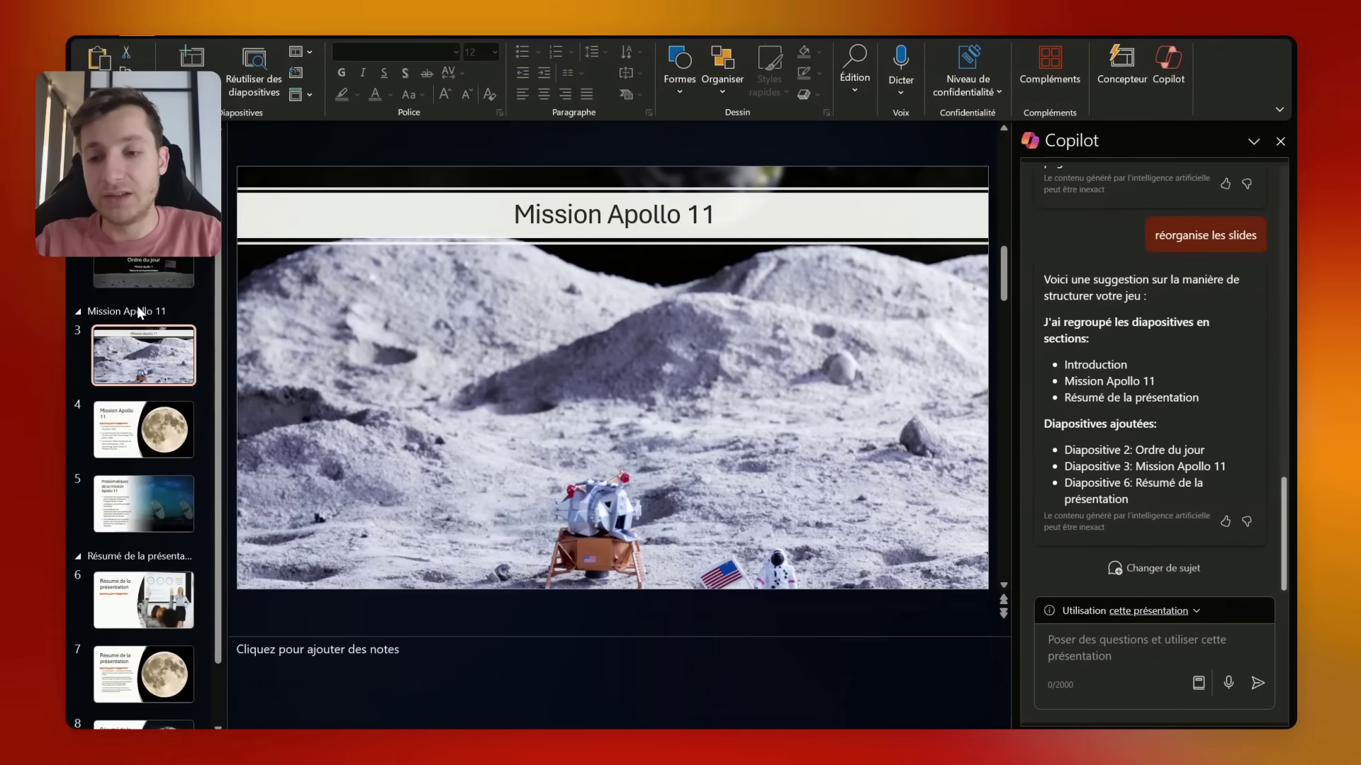
{"action": "left_click", "coordinate": [152, 274]}
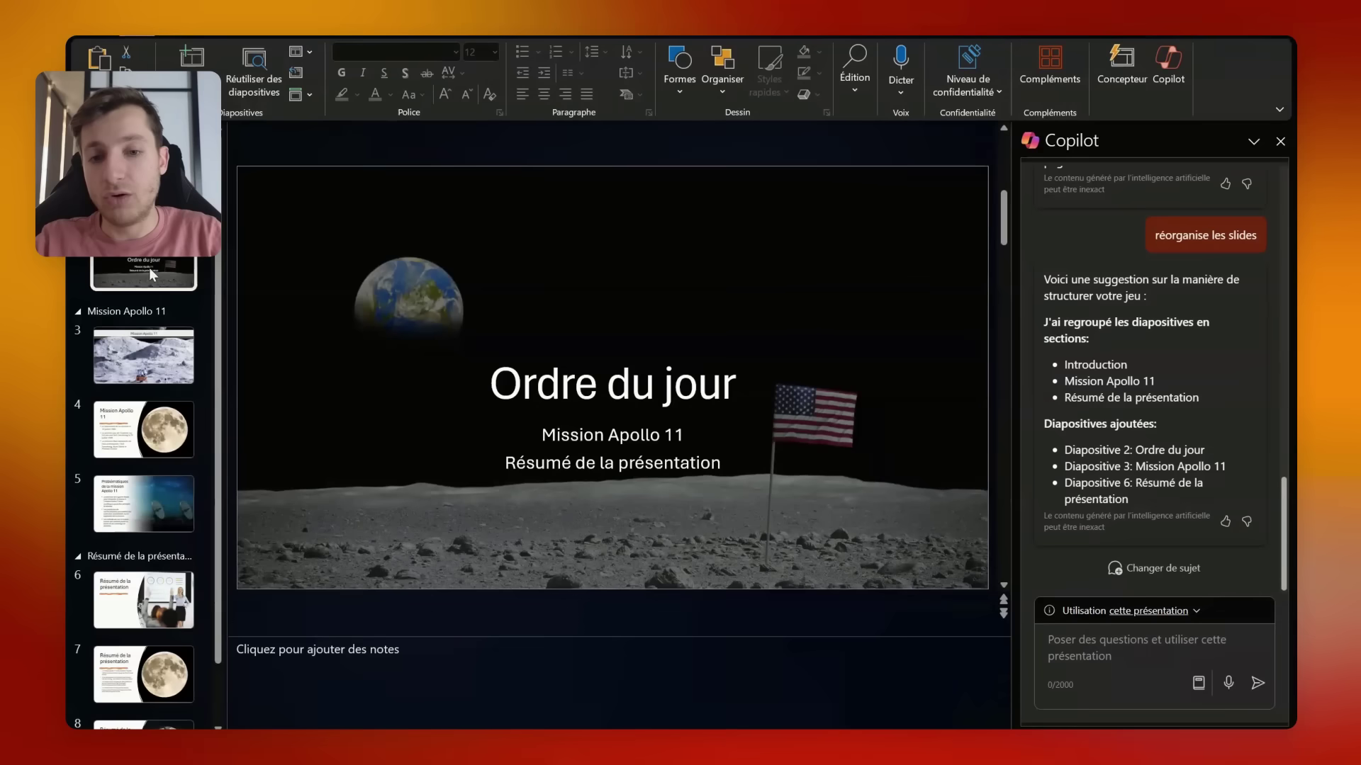
{"action": "left_click", "coordinate": [152, 444]}
{"action": "left_click", "coordinate": [153, 515]}
Step: Drag the Résumé de la présentation section above the Mission Apollo 11 section
{"action": "scroll", "coordinate": [160, 554], "scroll_direction": "down", "scroll_amount": 1}
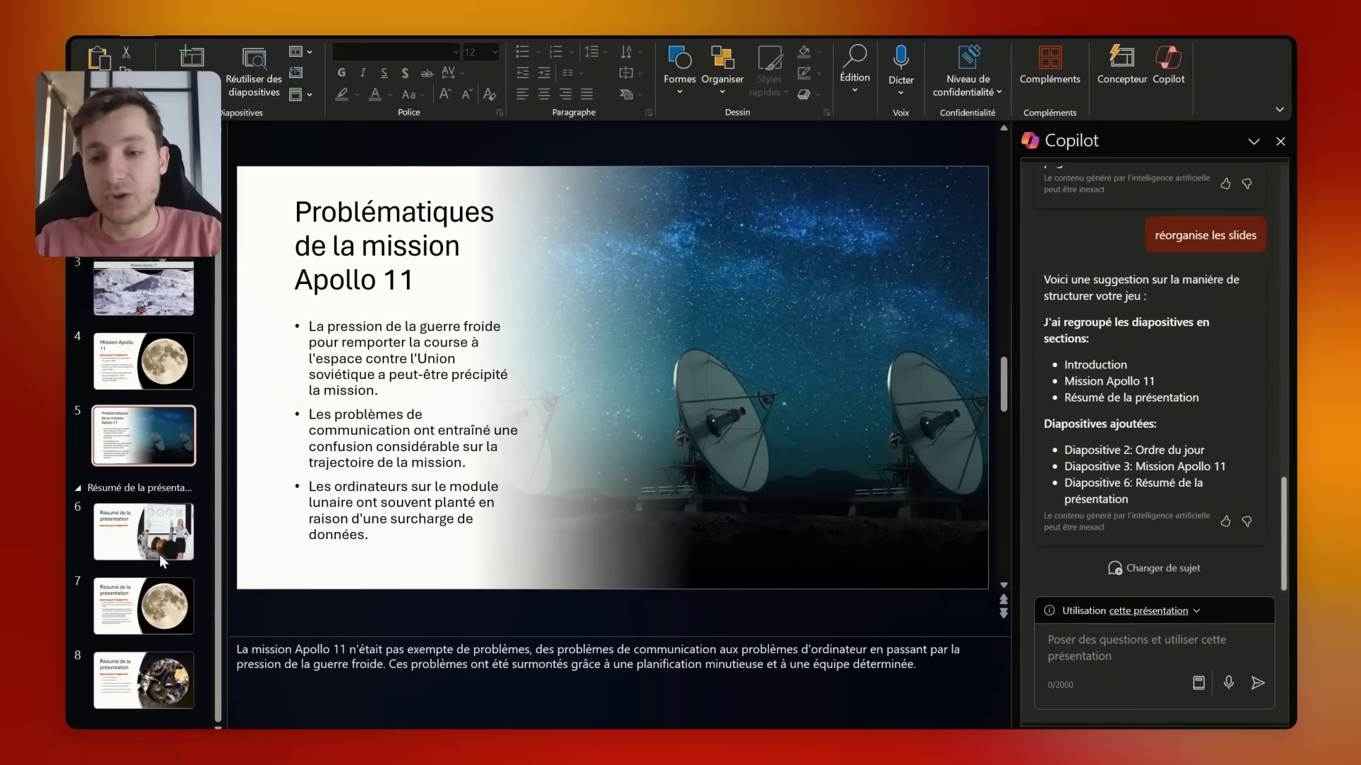
{"action": "left_click", "coordinate": [160, 556]}
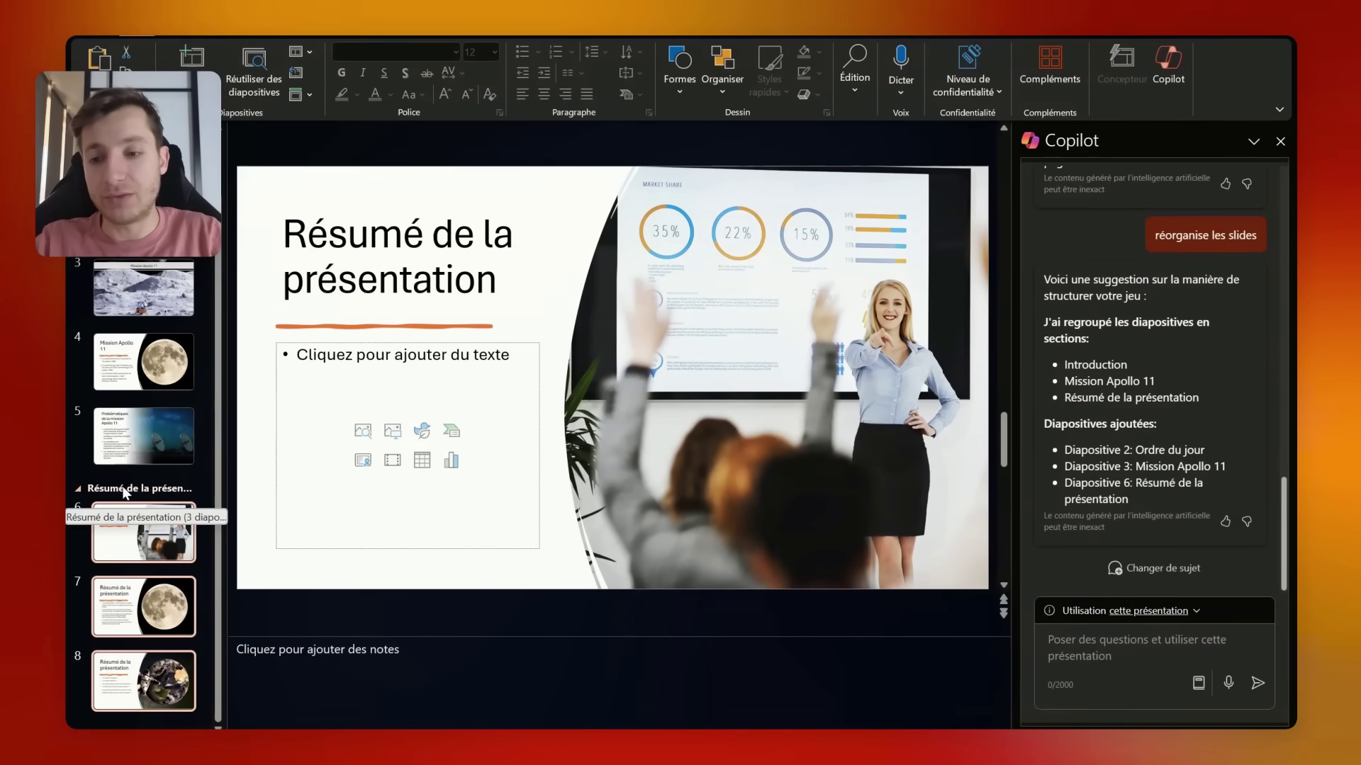
{"action": "scroll", "coordinate": [124, 493], "scroll_direction": "up", "scroll_amount": 1}
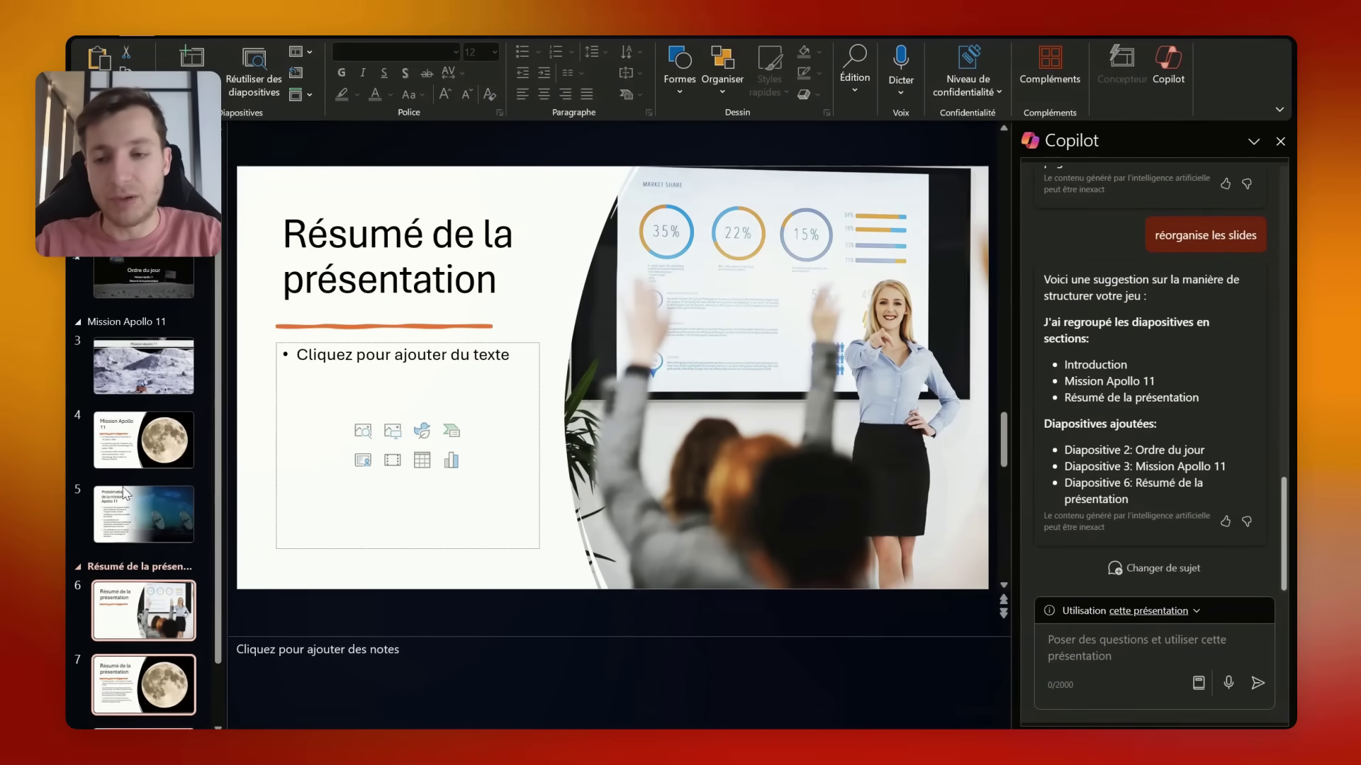
{"action": "mouse_move", "coordinate": [138, 567]}
{"action": "left_mouse_down"}
{"action": "mouse_move", "coordinate": [224, 174]}
{"action": "mouse_move", "coordinate": [205, 260]}
{"action": "left_mouse_up"}
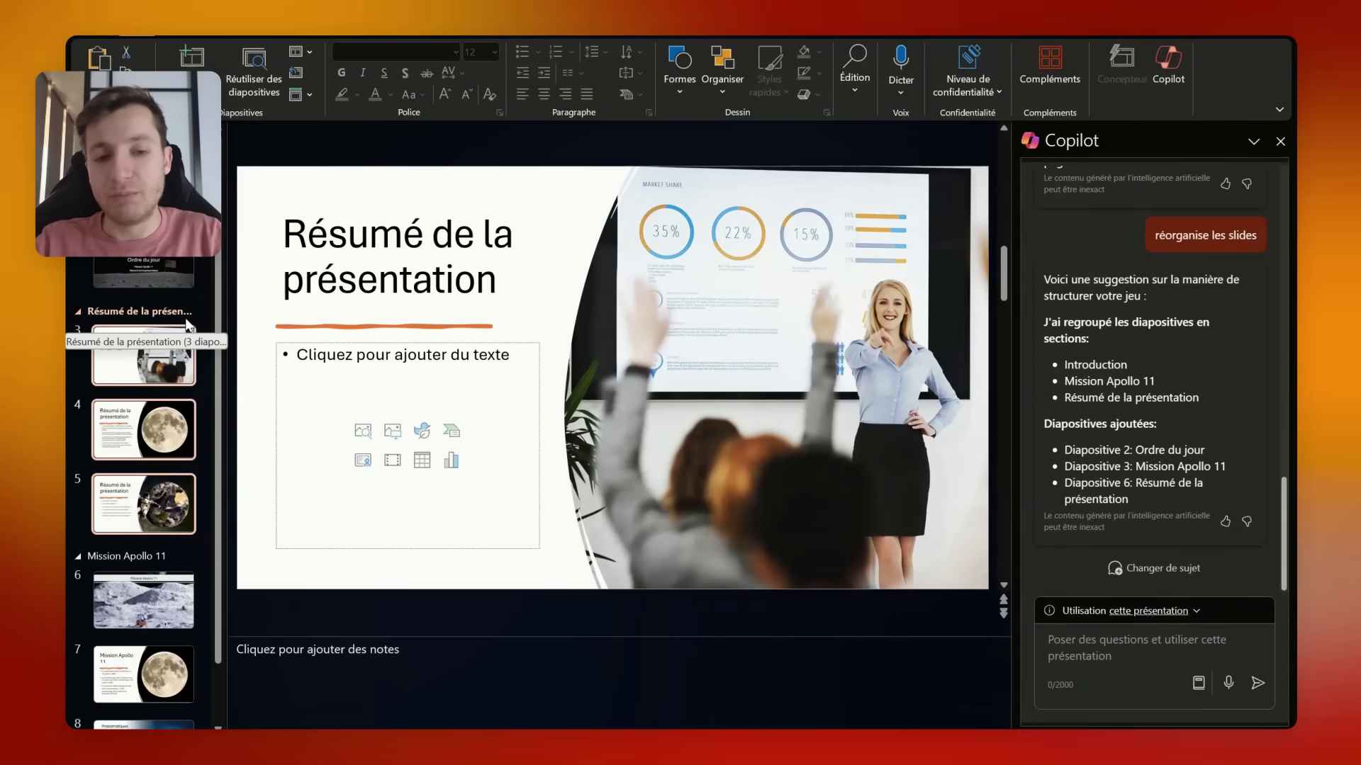
Step: Step through the moved slides and return to the moon Résumé slide
{"action": "scroll", "coordinate": [210, 528], "scroll_direction": "down", "scroll_amount": 1}
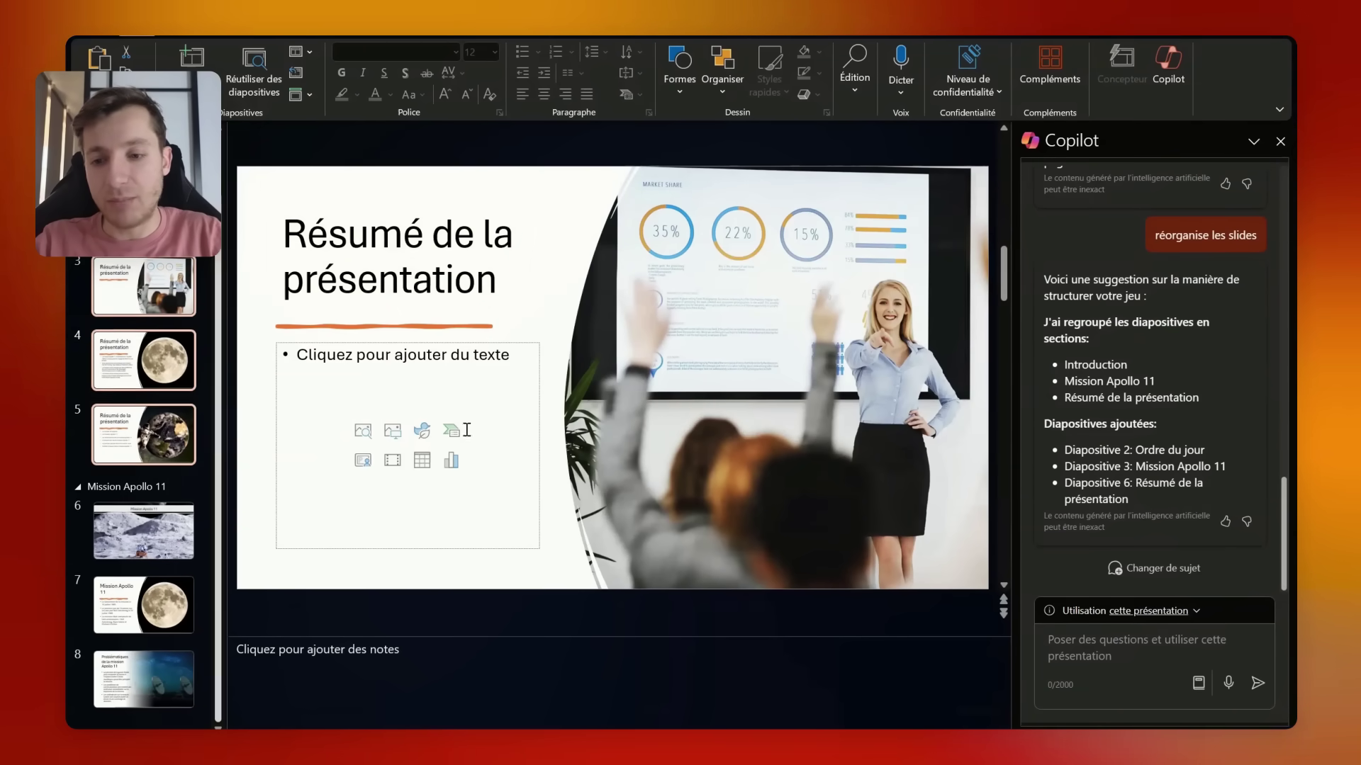
{"action": "left_click", "coordinate": [150, 361]}
{"action": "key", "text": "Down"}
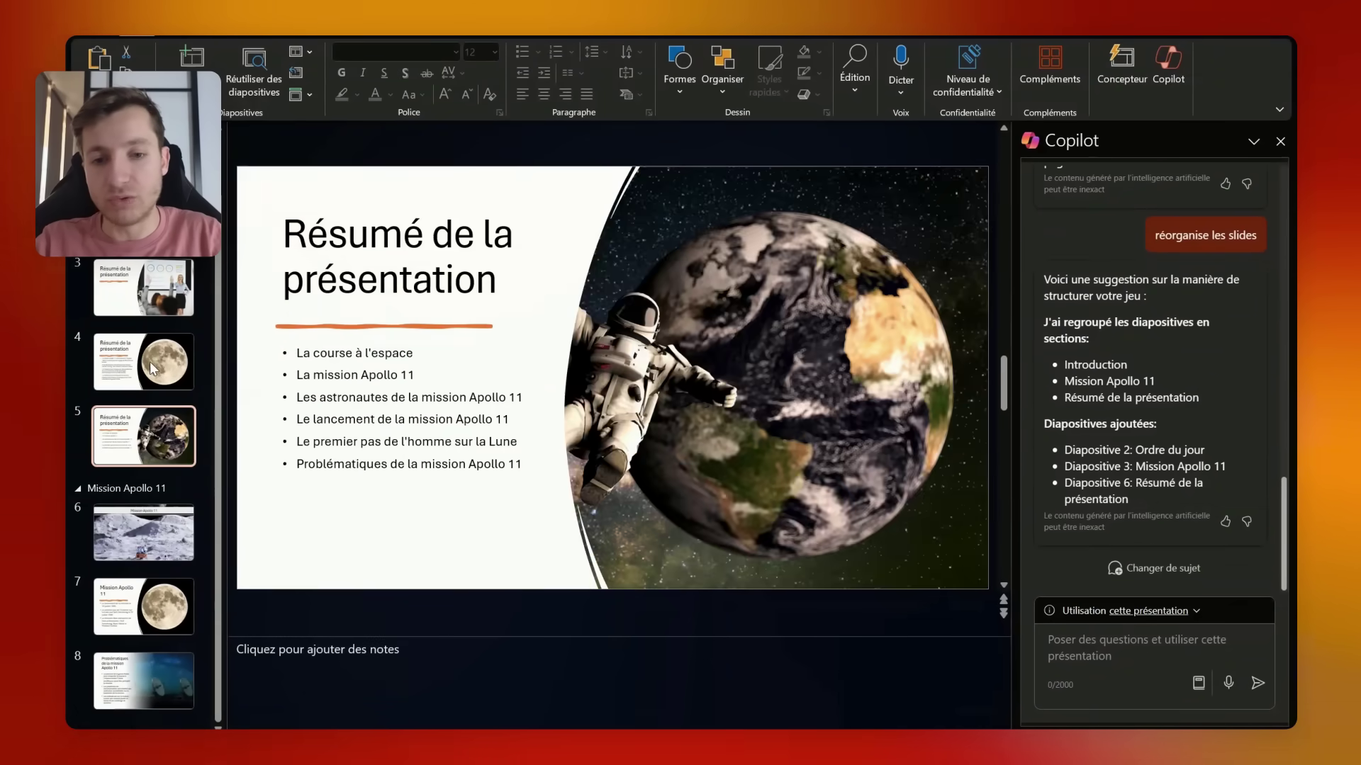
{"action": "key", "text": "Down"}
{"action": "key", "text": "Down"}
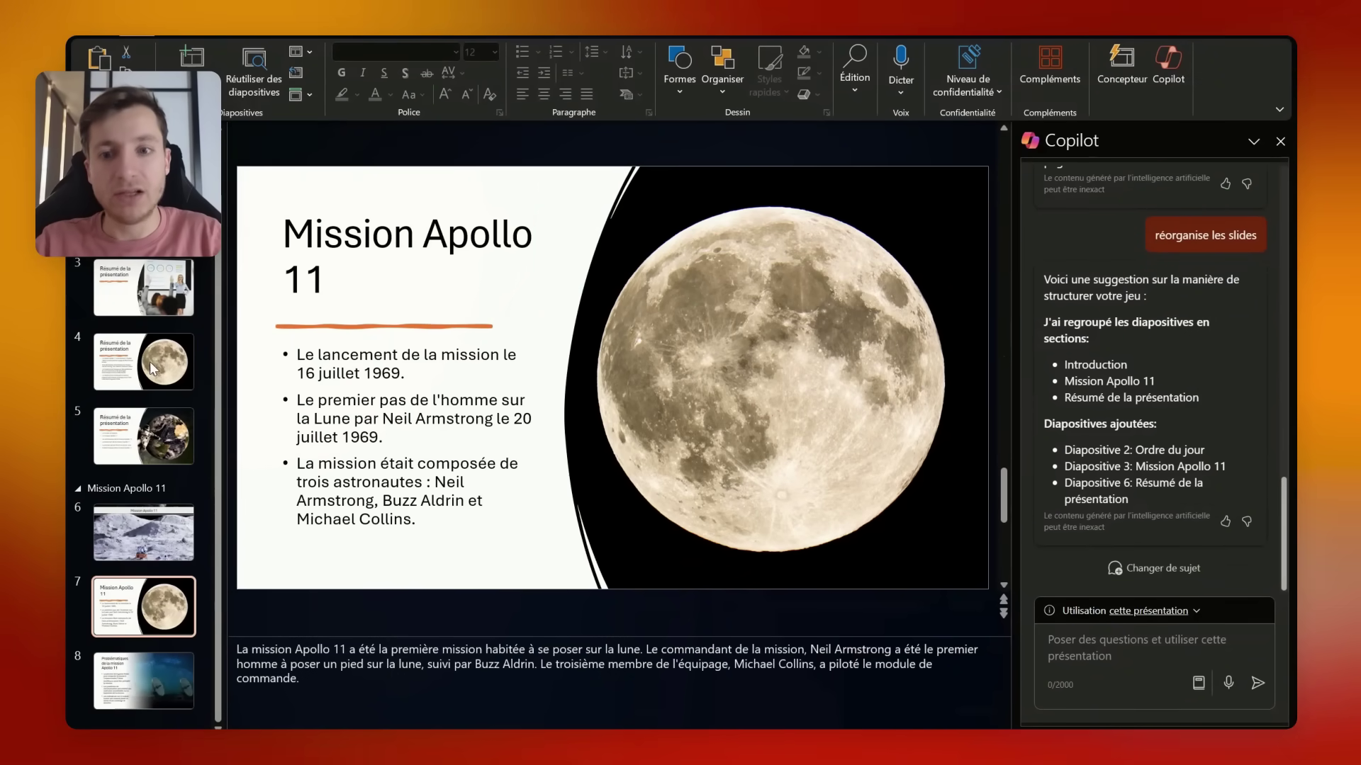
{"action": "key", "text": "Up"}
{"action": "key", "text": "Up"}
{"action": "left_click", "coordinate": [150, 361]}
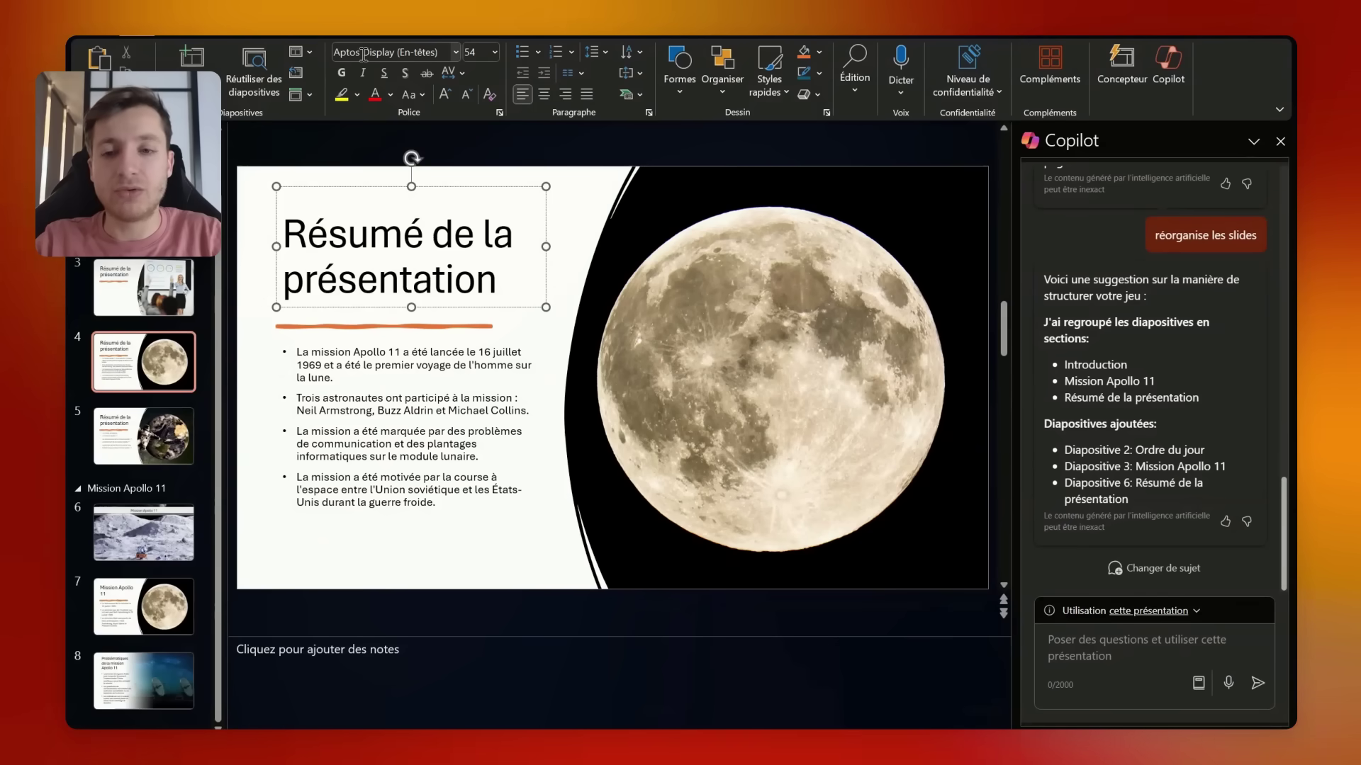
Step: Ask Copilot to 'modifie la police des diapositives en arial'
{"action": "left_click", "coordinate": [1060, 653]}
{"action": "type", "text": "modifie l"}
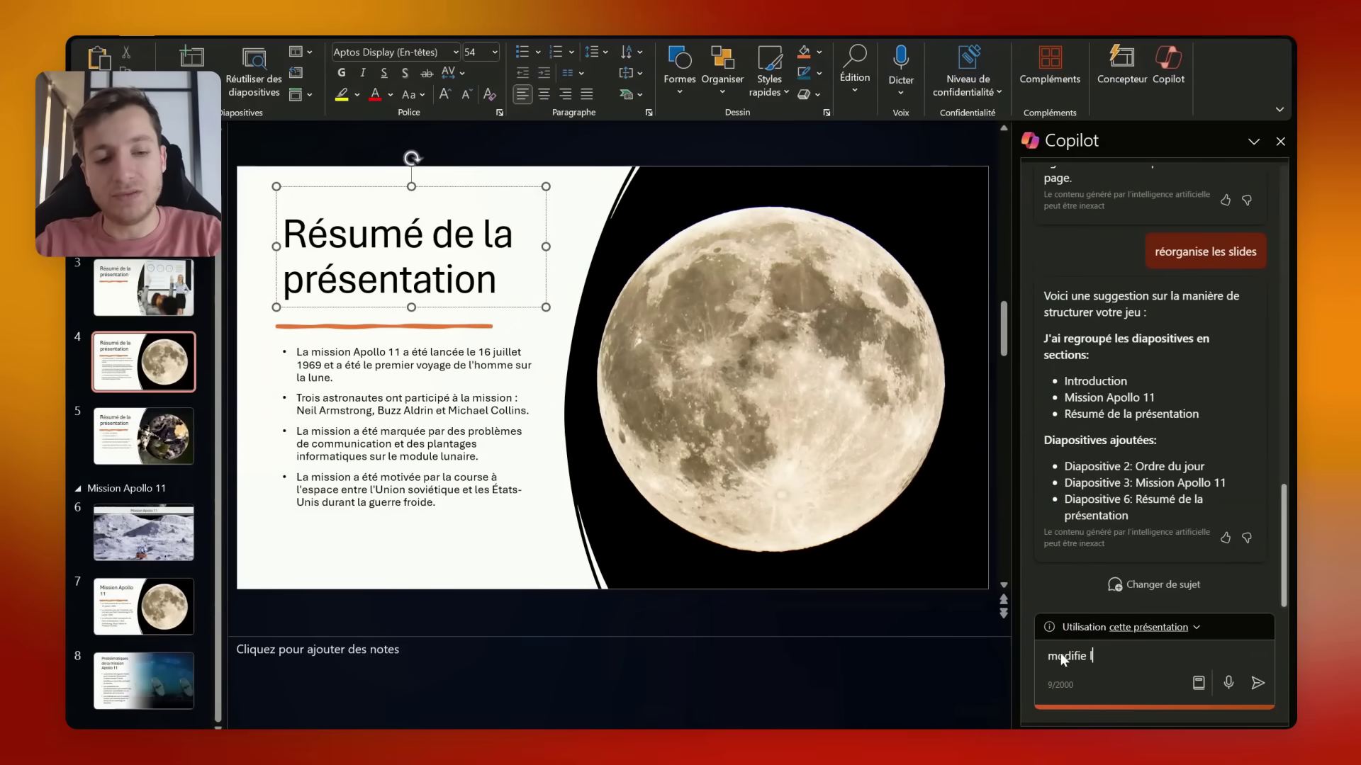
{"action": "type", "text": "a police des "}
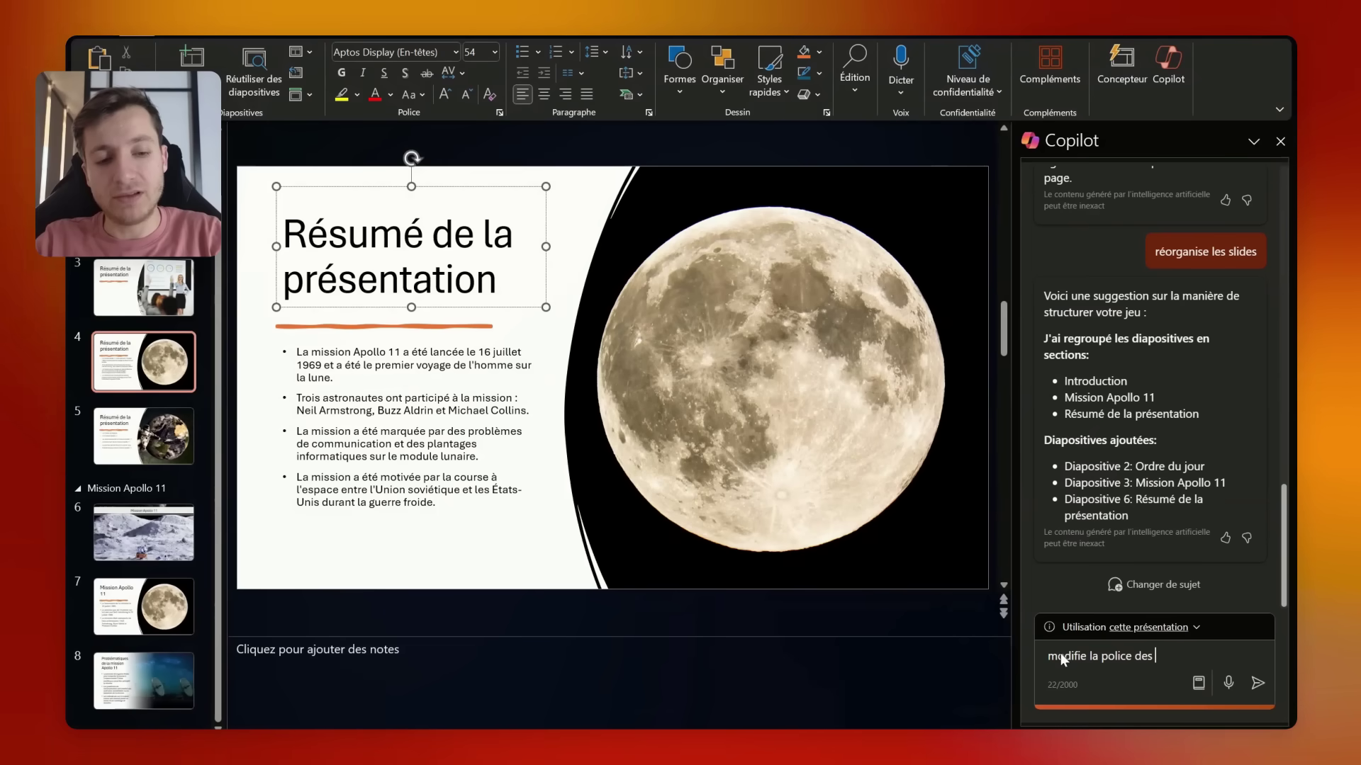
{"action": "type", "text": "diapositi"}
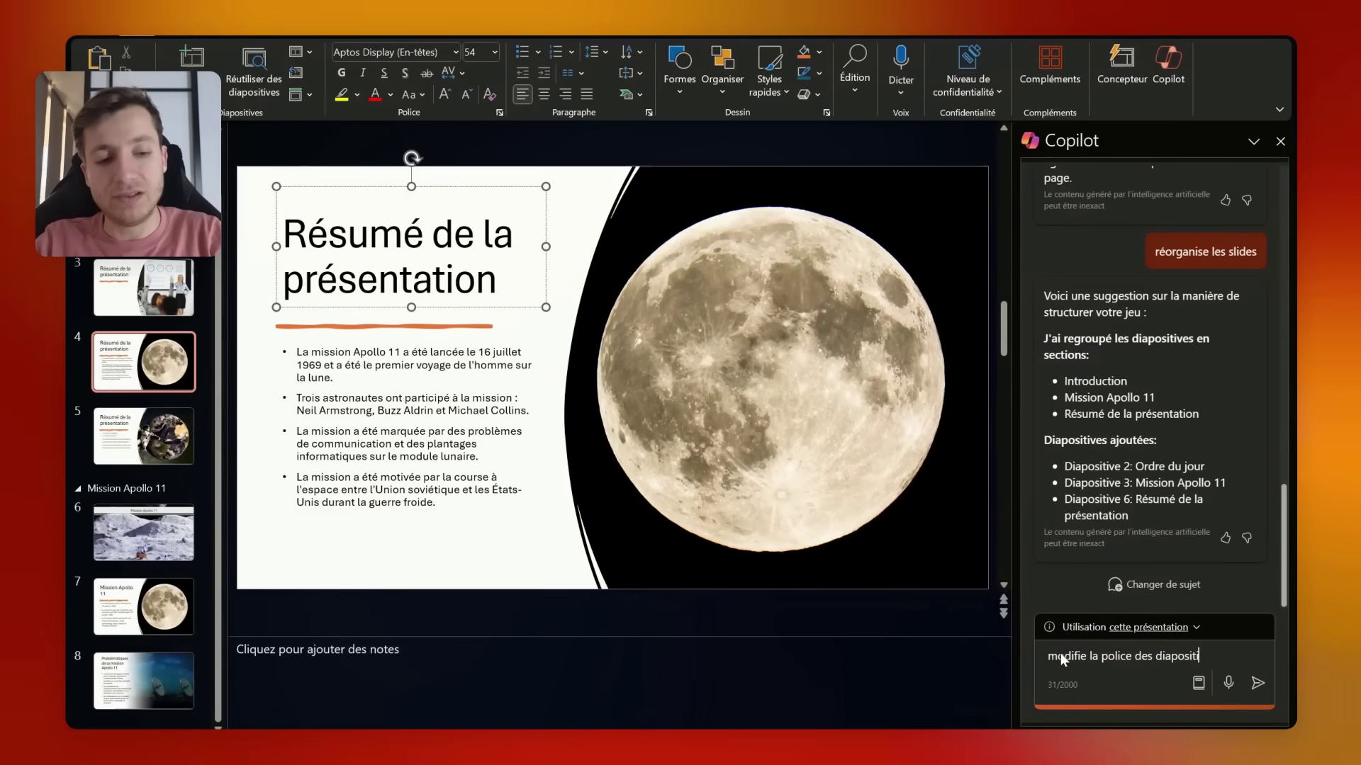
{"action": "type", "text": "ves en arial"}
{"action": "key", "text": "Return"}
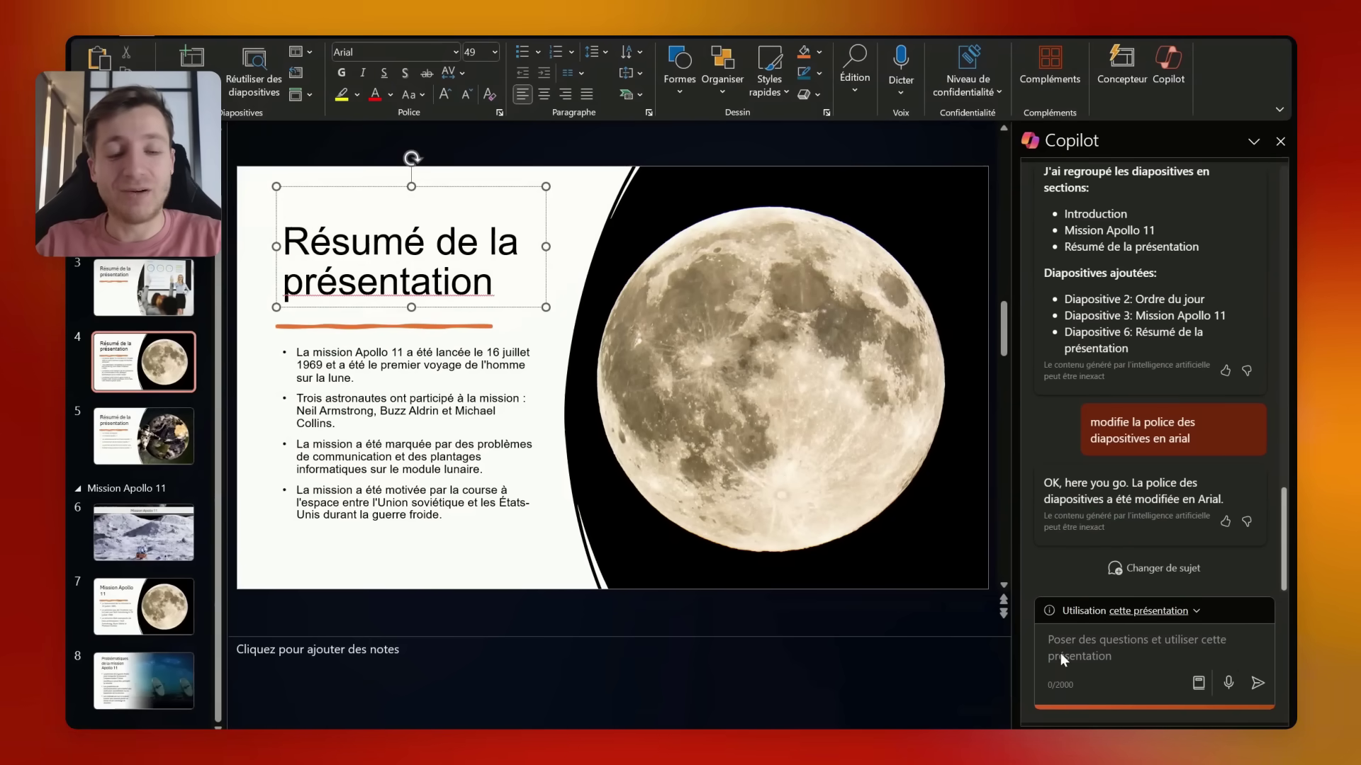
{"action": "left_click", "coordinate": [390, 393]}
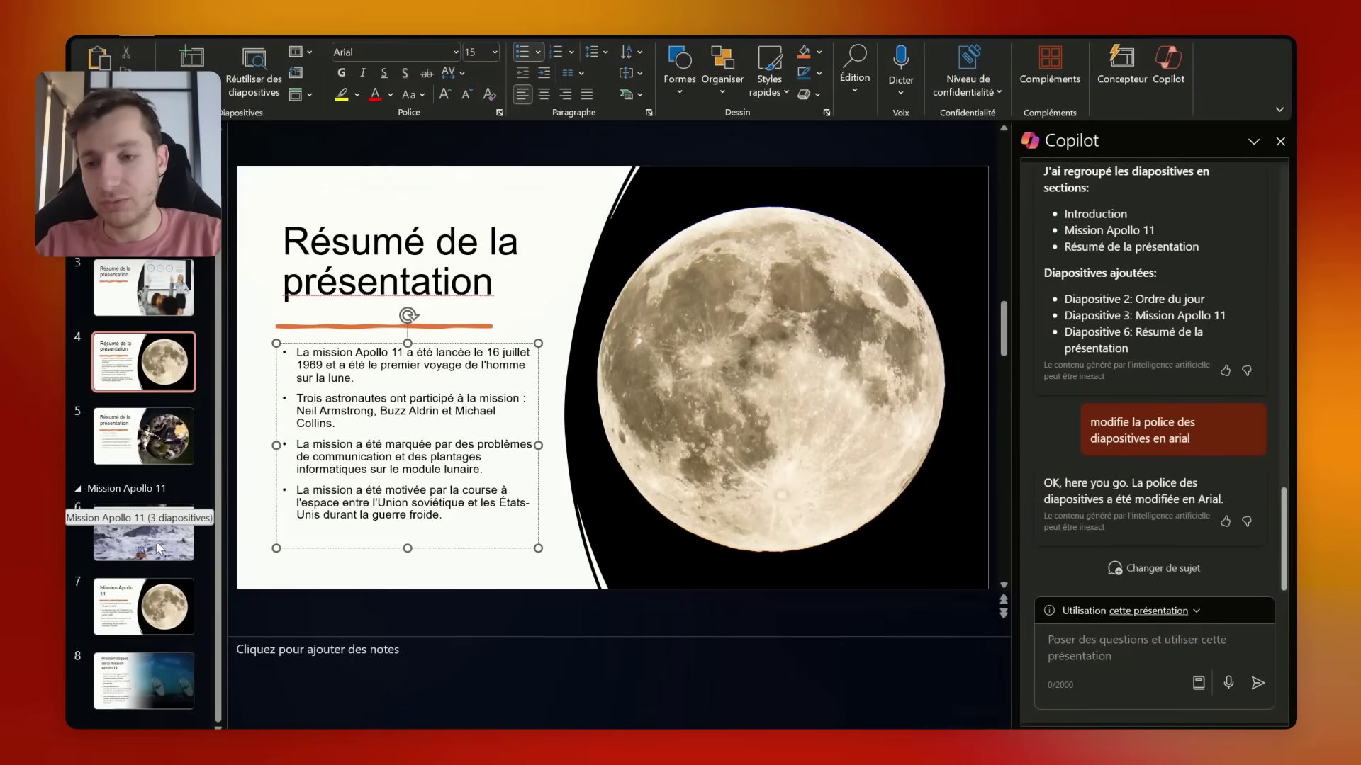
{"action": "left_click", "coordinate": [147, 606]}
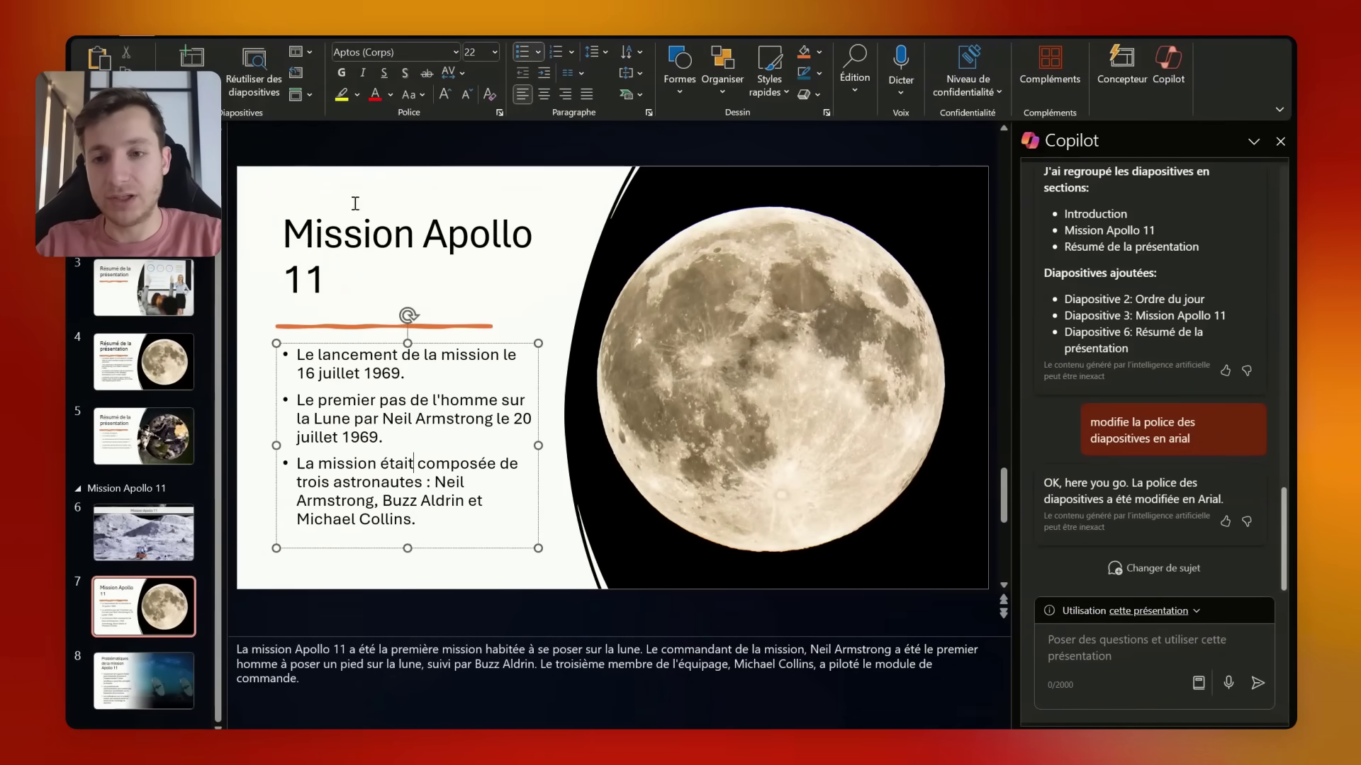
{"action": "left_click", "coordinate": [346, 273]}
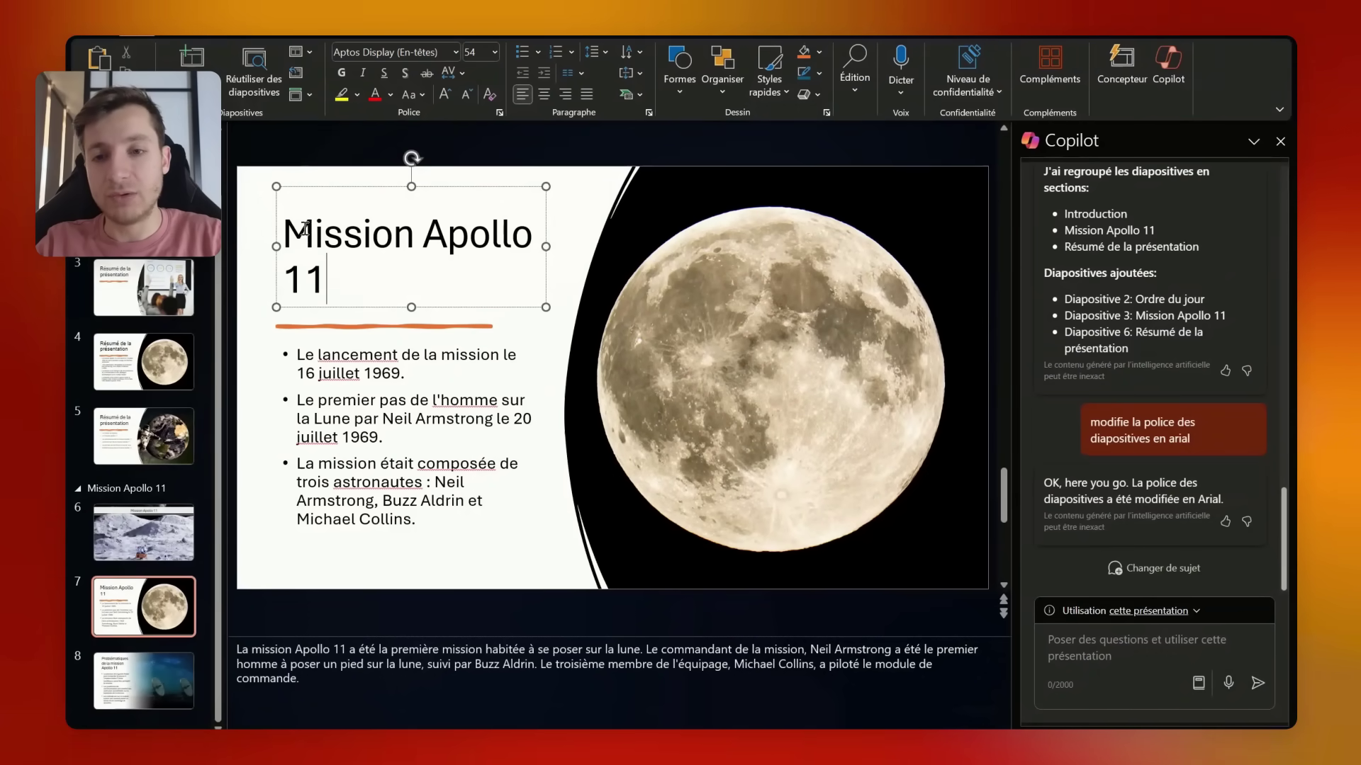
{"action": "left_click", "coordinate": [173, 376]}
{"action": "left_click", "coordinate": [155, 321]}
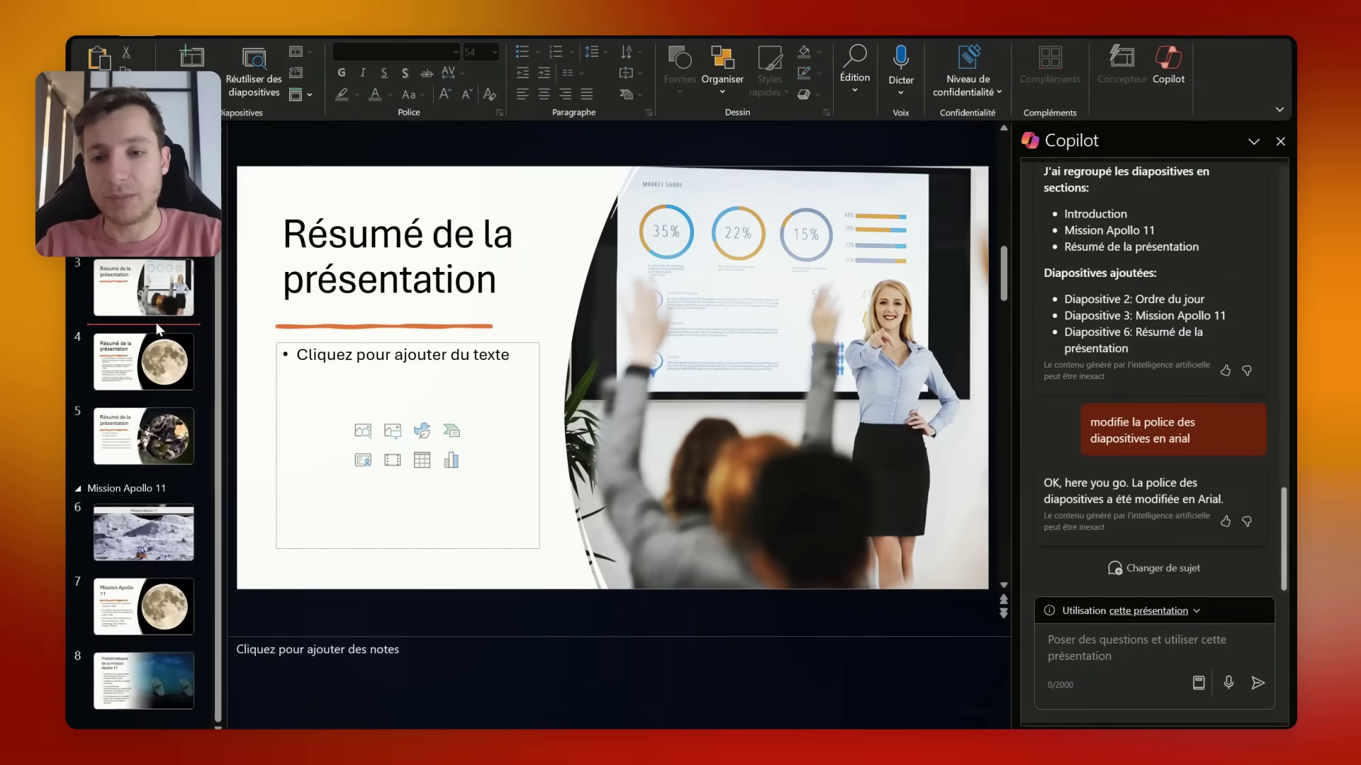
{"action": "left_click", "coordinate": [142, 381]}
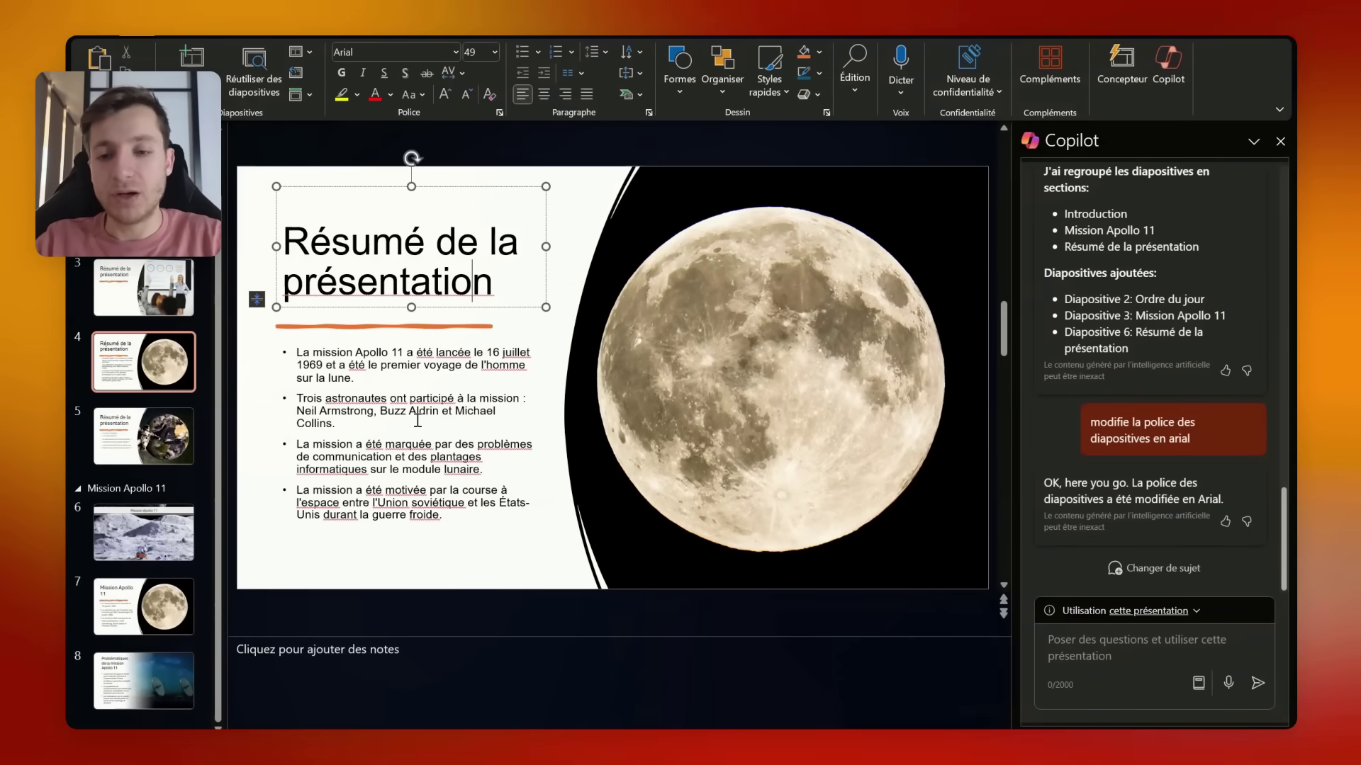
{"action": "left_click", "coordinate": [418, 257], "text": "shift"}
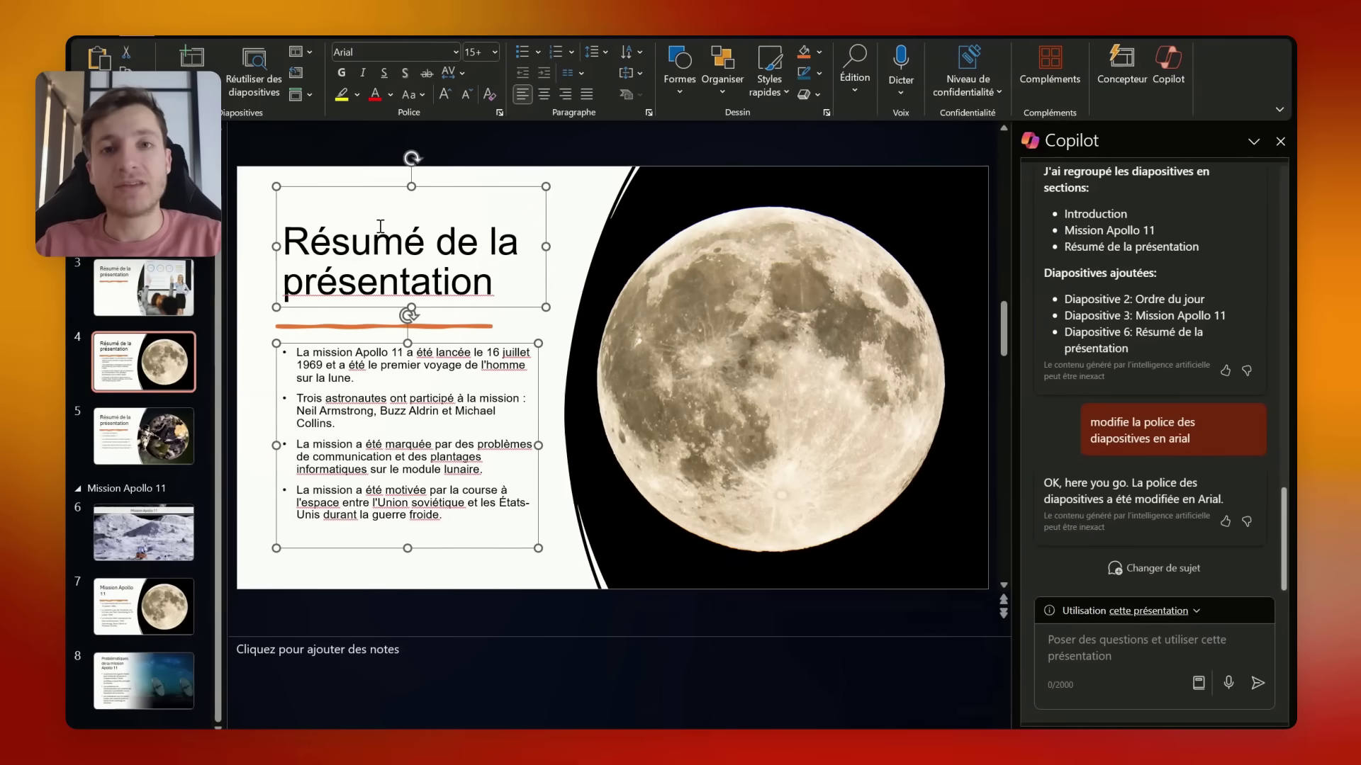
{"action": "left_click", "coordinate": [494, 156]}
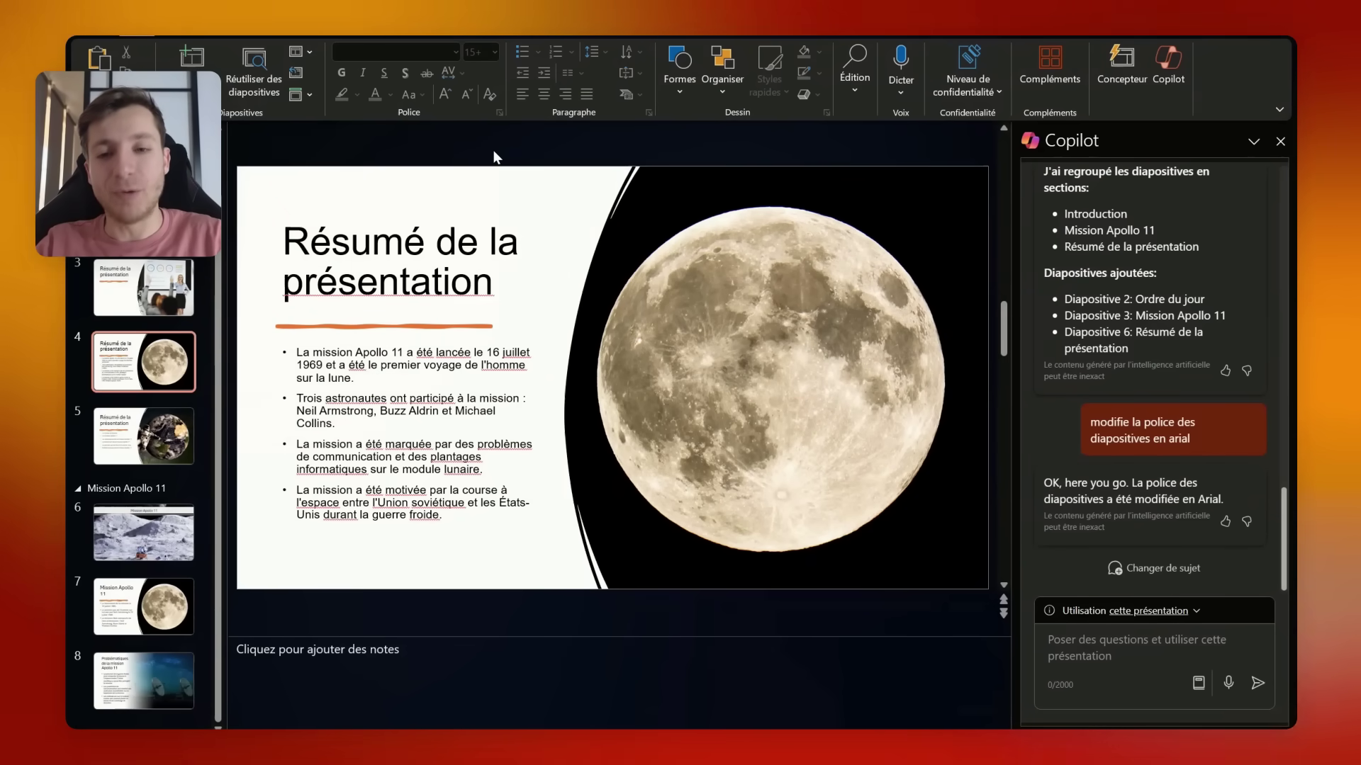
Step: Ask Copilot to 'modifie l'image' on the Résumé slide
{"action": "left_click", "coordinate": [1123, 641]}
{"action": "type", "text": "modifie"}
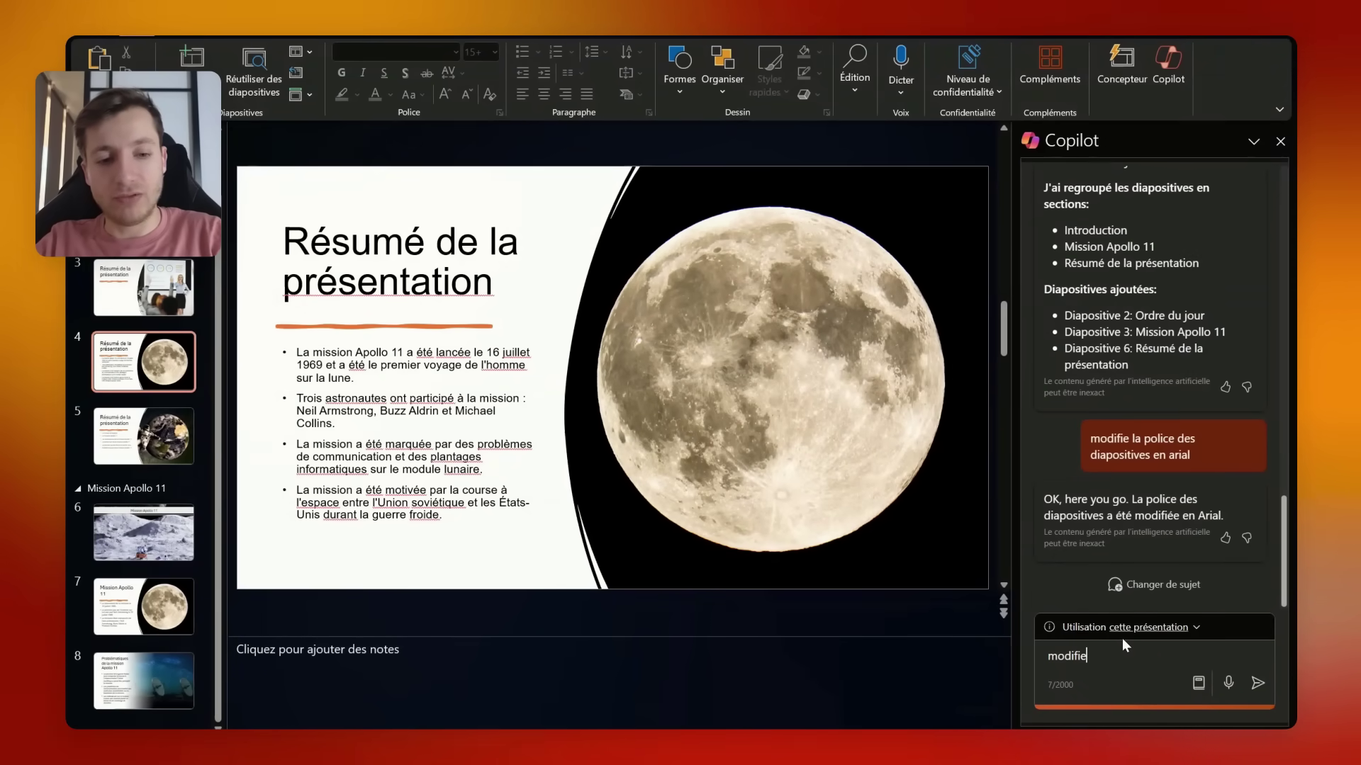
{"action": "type", "text": "r"}
{"action": "key", "text": "BackSpace"}
{"action": "type", "text": "l'ima"}
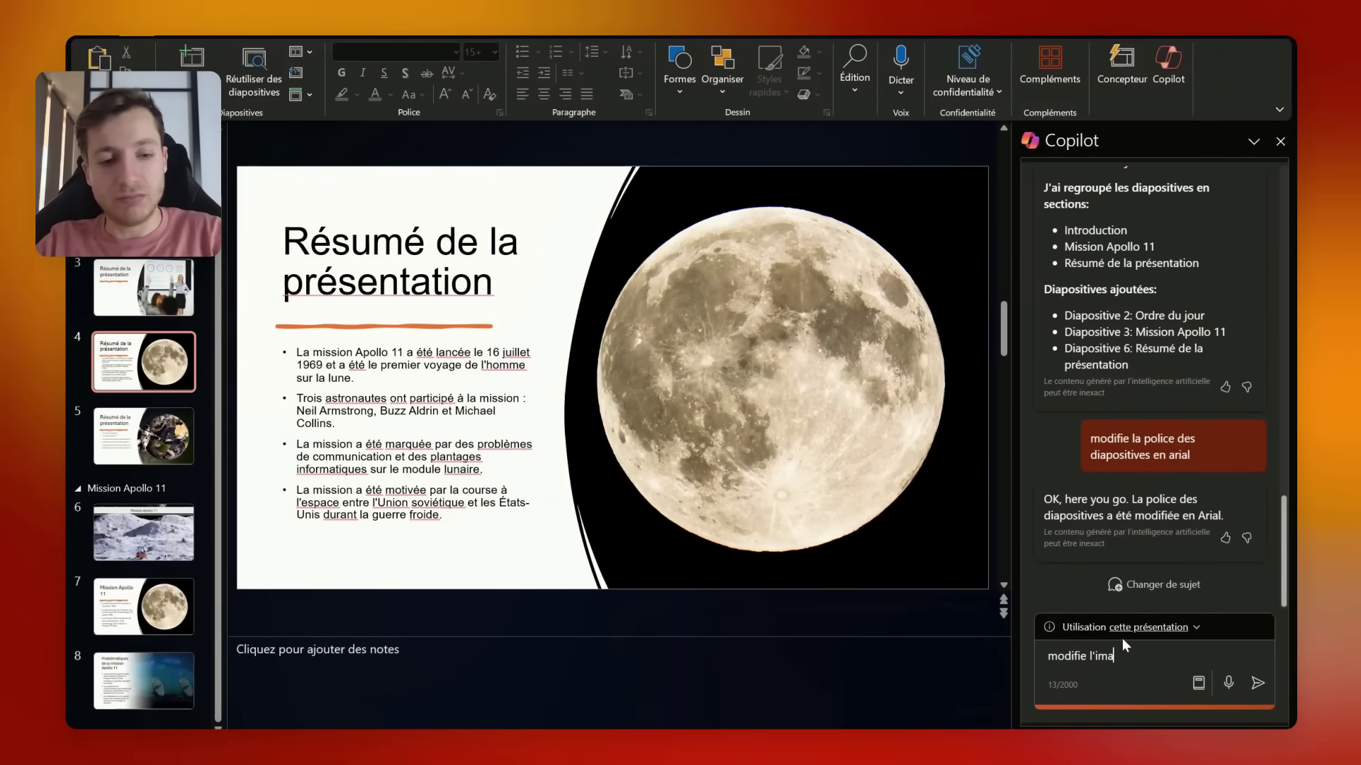
{"action": "type", "text": "ge"}
{"action": "key", "text": "Return"}
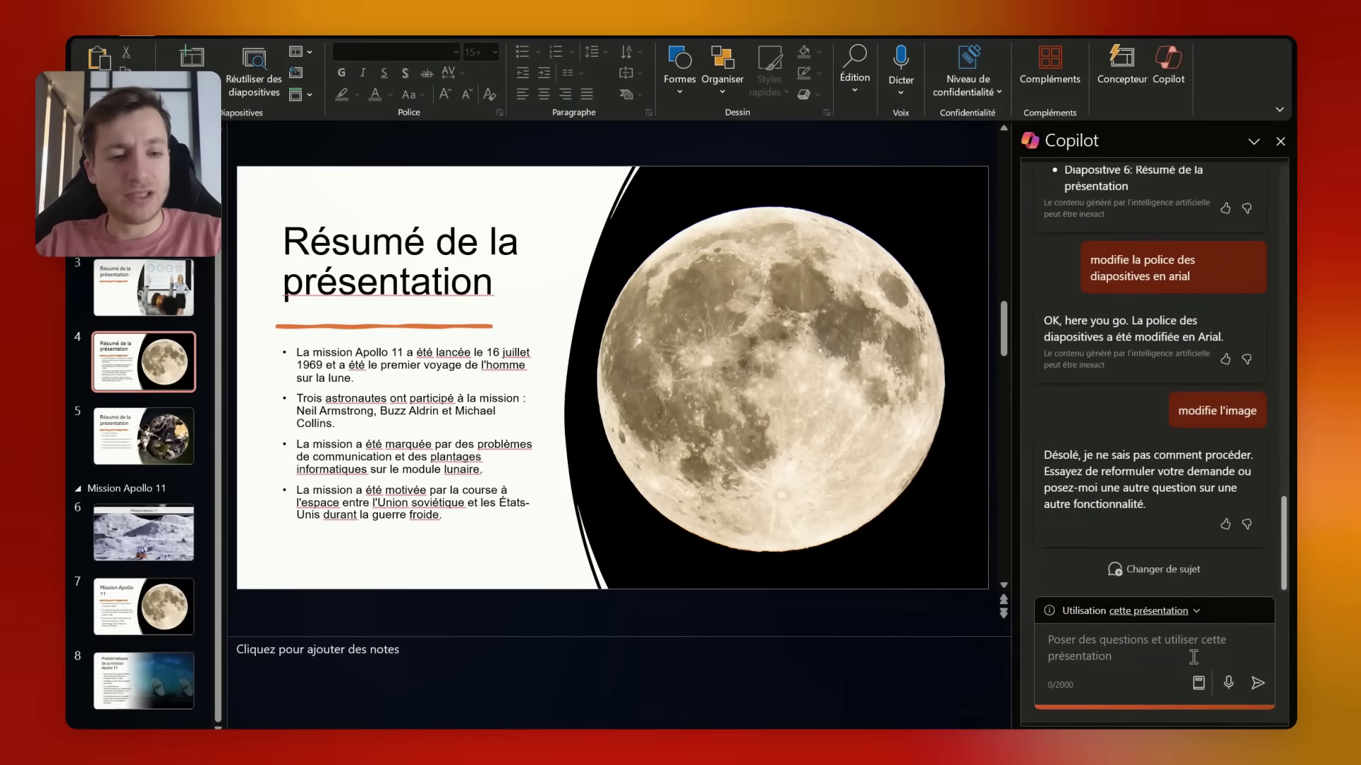
Step: Use the Modifier example prompt to request an Apollo 11 image, then browse understanding prompts
{"action": "left_click", "coordinate": [1201, 688]}
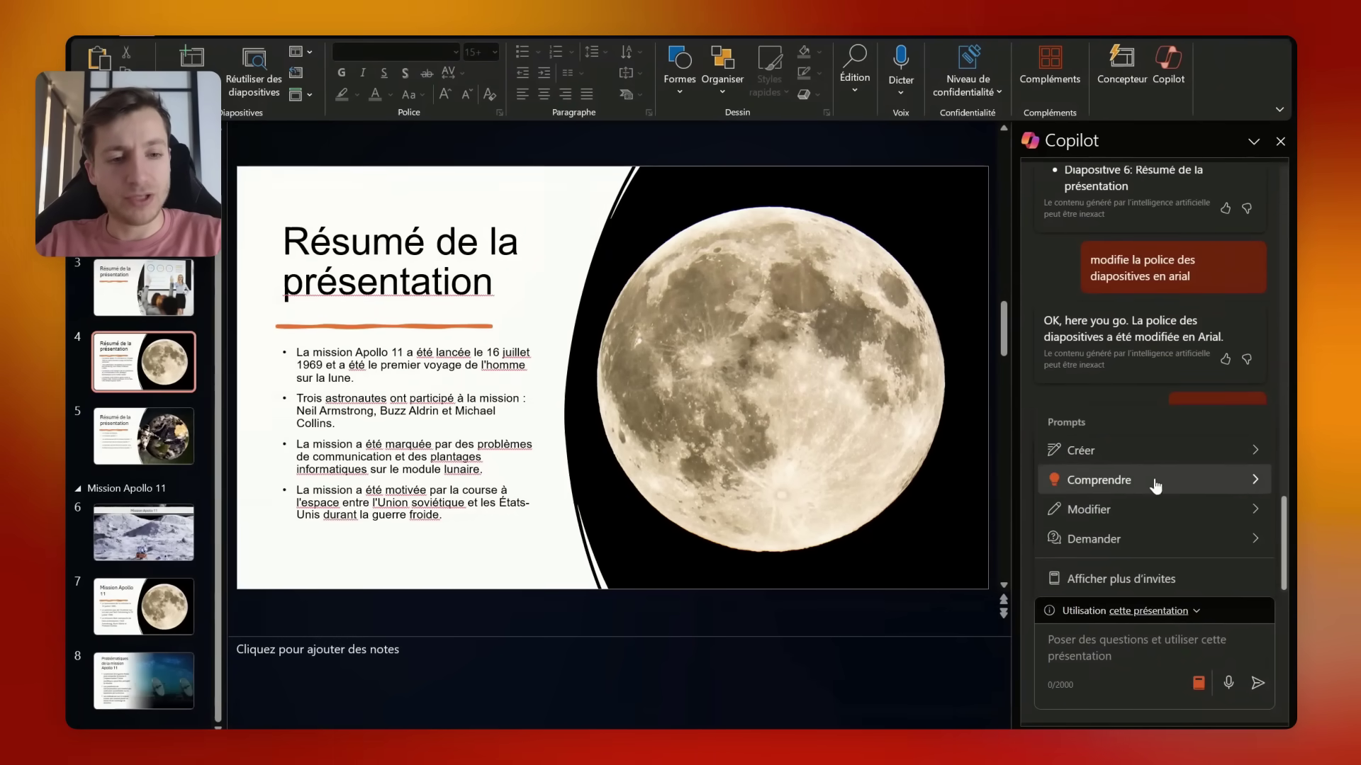
{"action": "left_click", "coordinate": [1096, 511]}
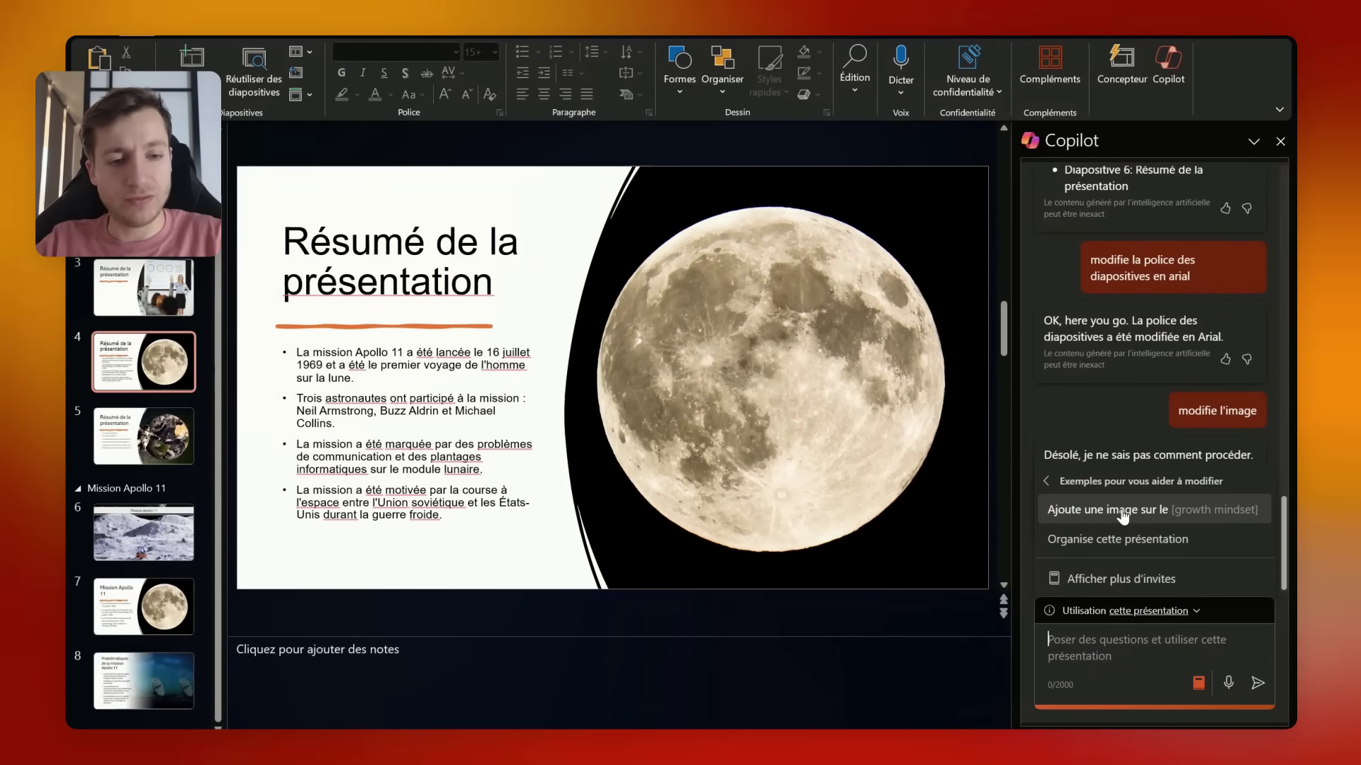
{"action": "left_click", "coordinate": [1123, 512]}
{"action": "key", "text": "BackSpace"}
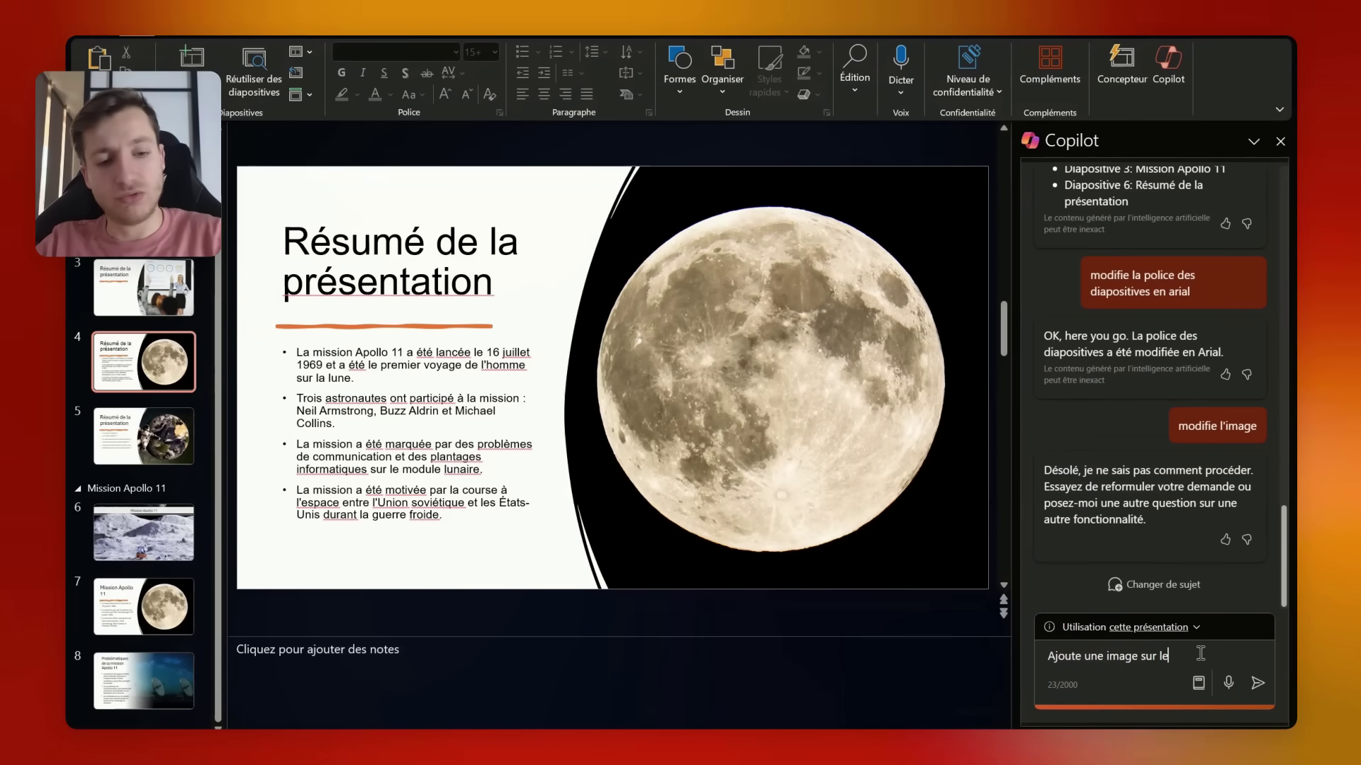
{"action": "type", "text": "a mission a"}
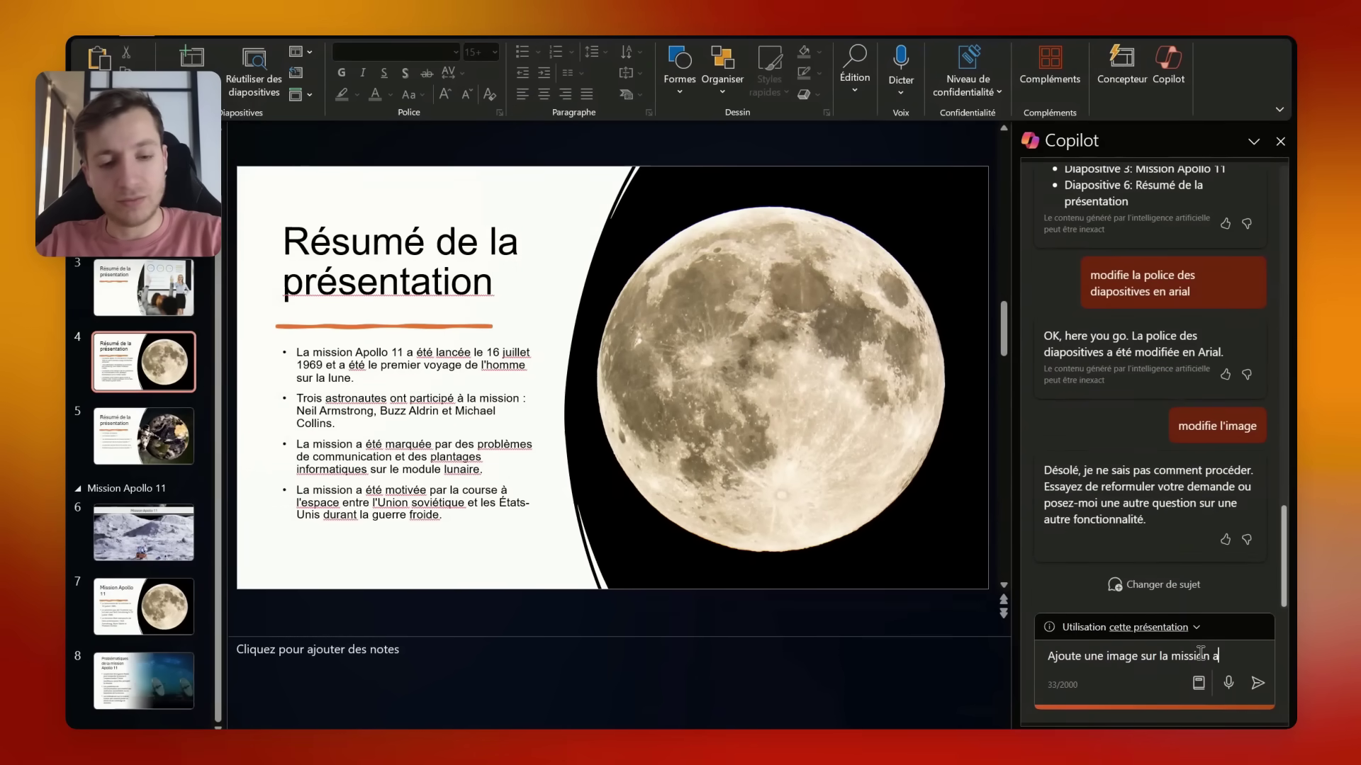
{"action": "type", "text": "pollo 11"}
{"action": "key", "text": "Return"}
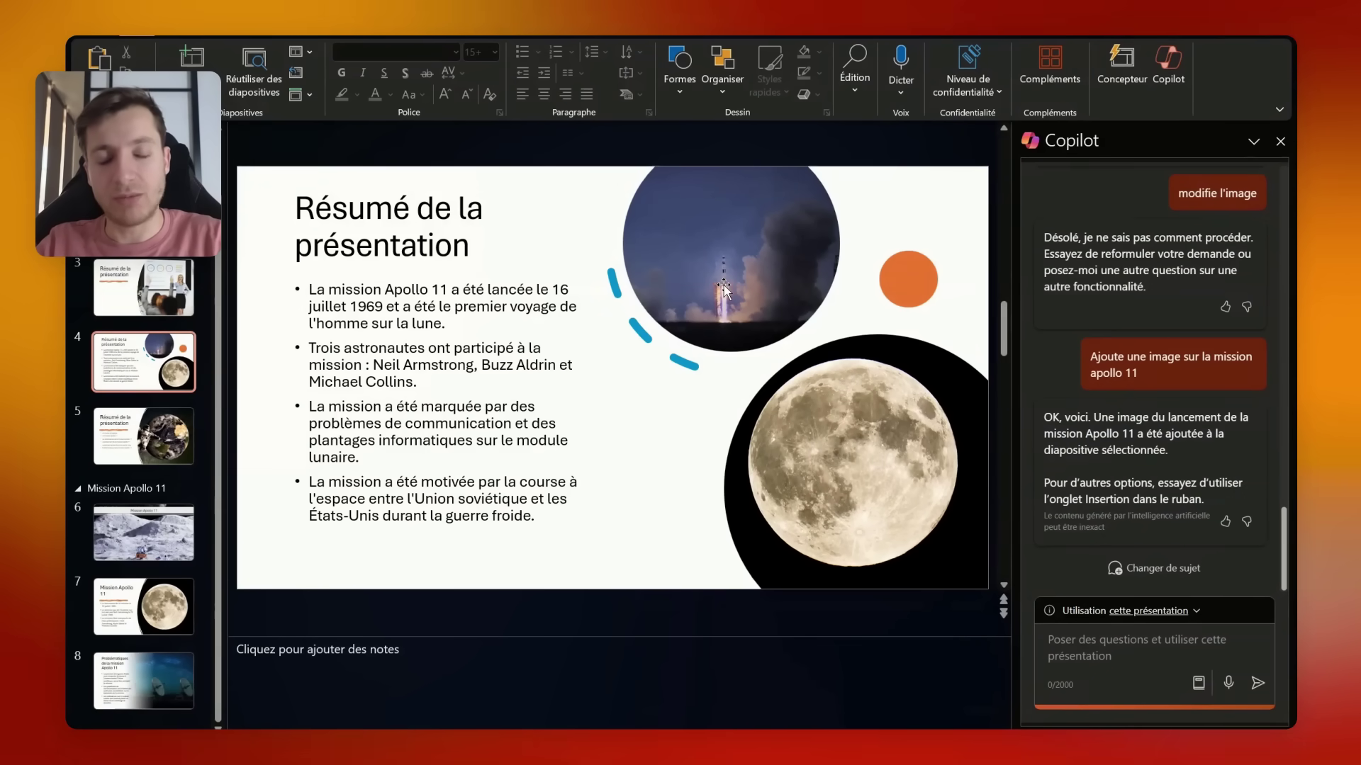
{"action": "left_click", "coordinate": [1196, 682]}
{"action": "left_click", "coordinate": [1092, 565]}
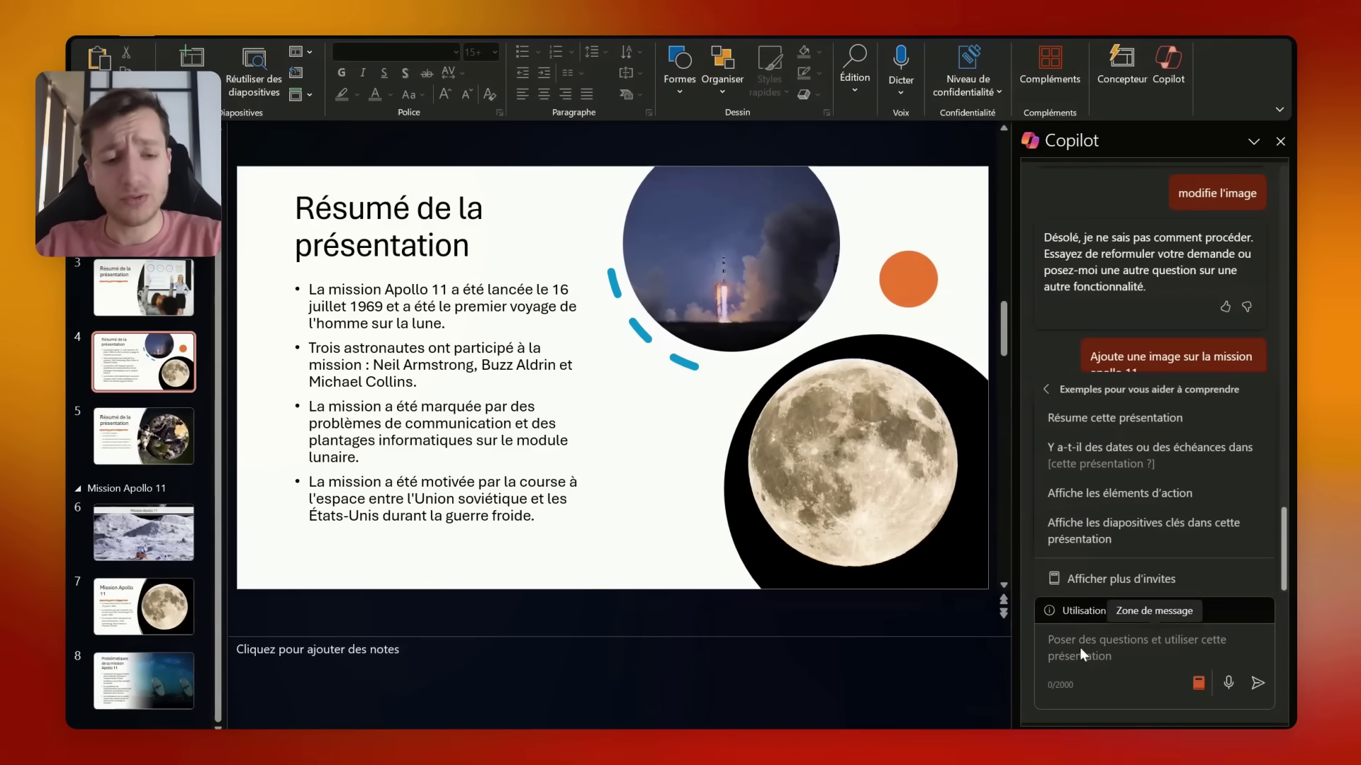
Step: Ask Copilot for the deck's action items, then whether it contains any dates or deadlines
{"action": "left_click", "coordinate": [1118, 493]}
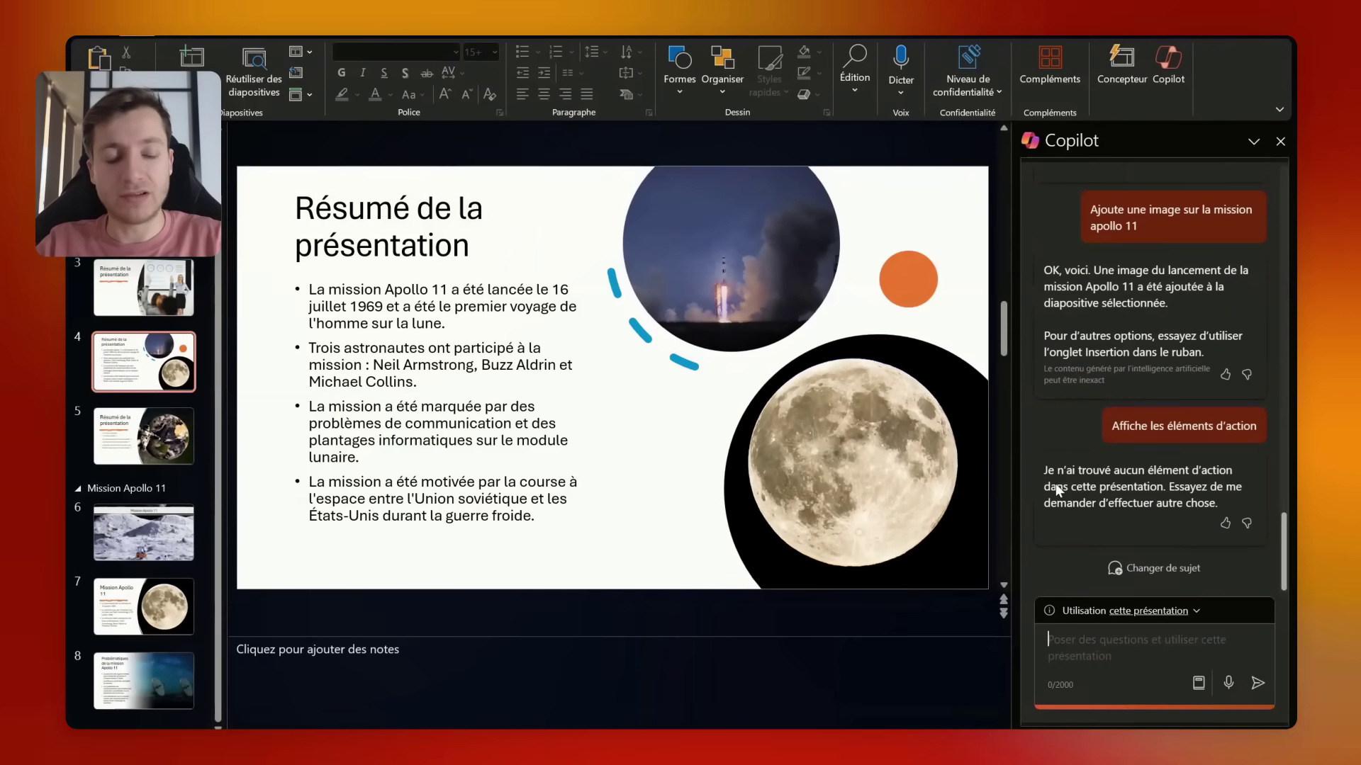
{"action": "left_click", "coordinate": [1199, 683]}
{"action": "left_click", "coordinate": [1091, 565]}
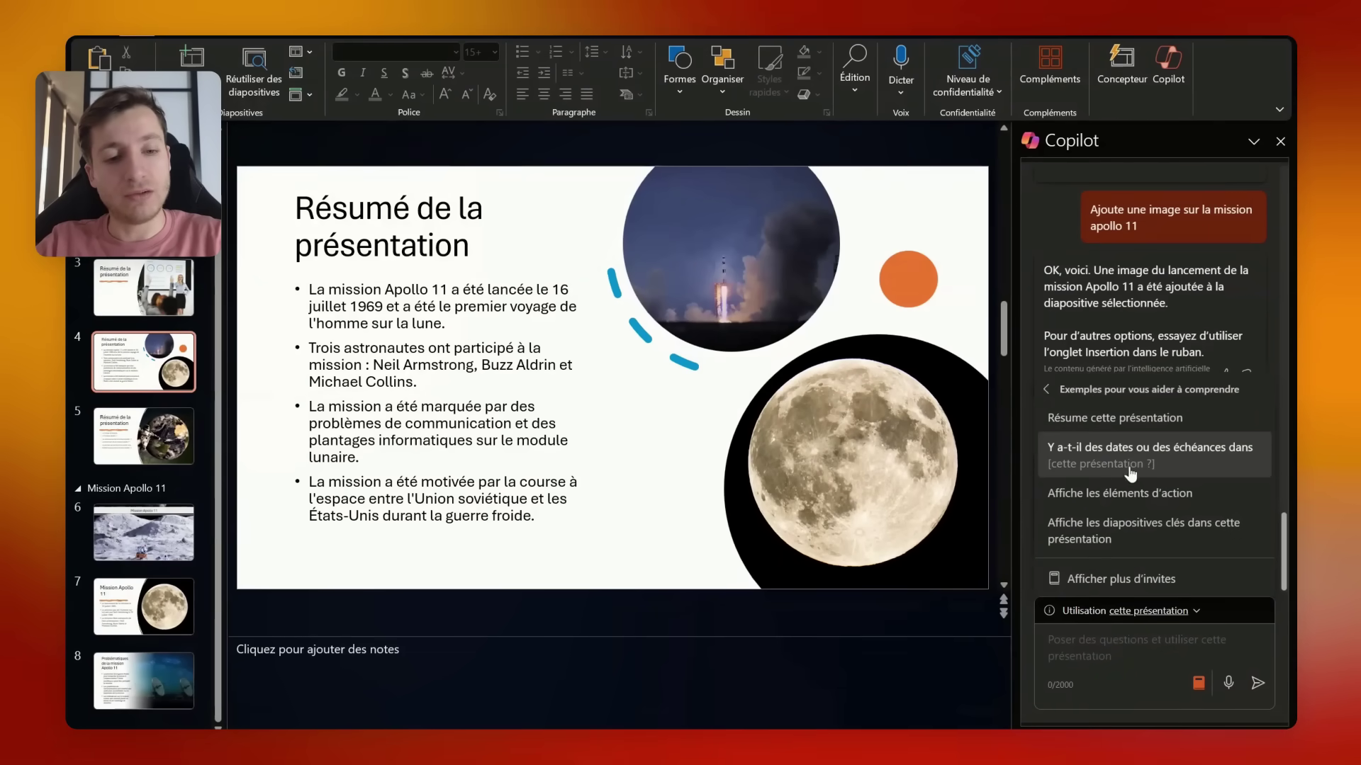
{"action": "left_click", "coordinate": [1137, 468]}
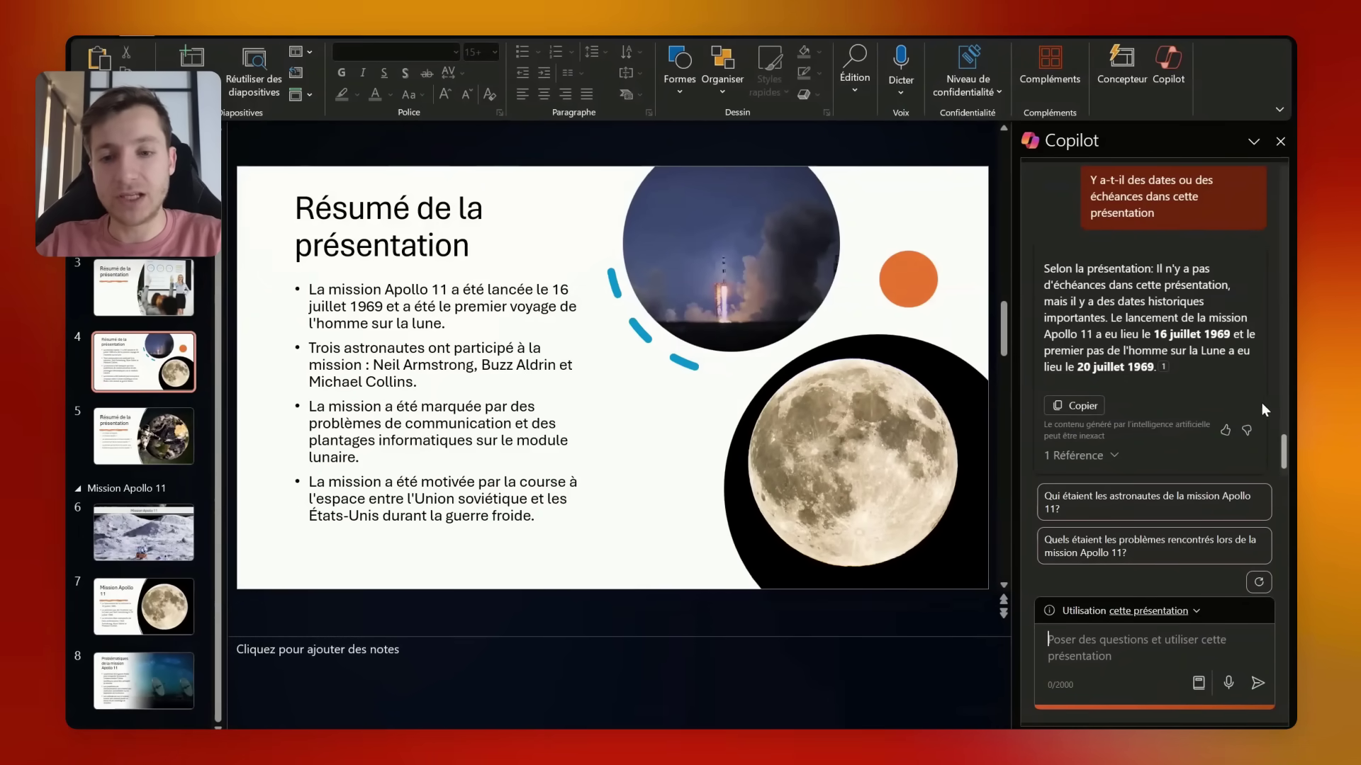
Step: Check the 20 juillet 1969 date in the bullet text of the Mission Apollo 11 slide (slide 7)
{"action": "left_click", "coordinate": [175, 621]}
{"action": "left_click", "coordinate": [519, 433]}
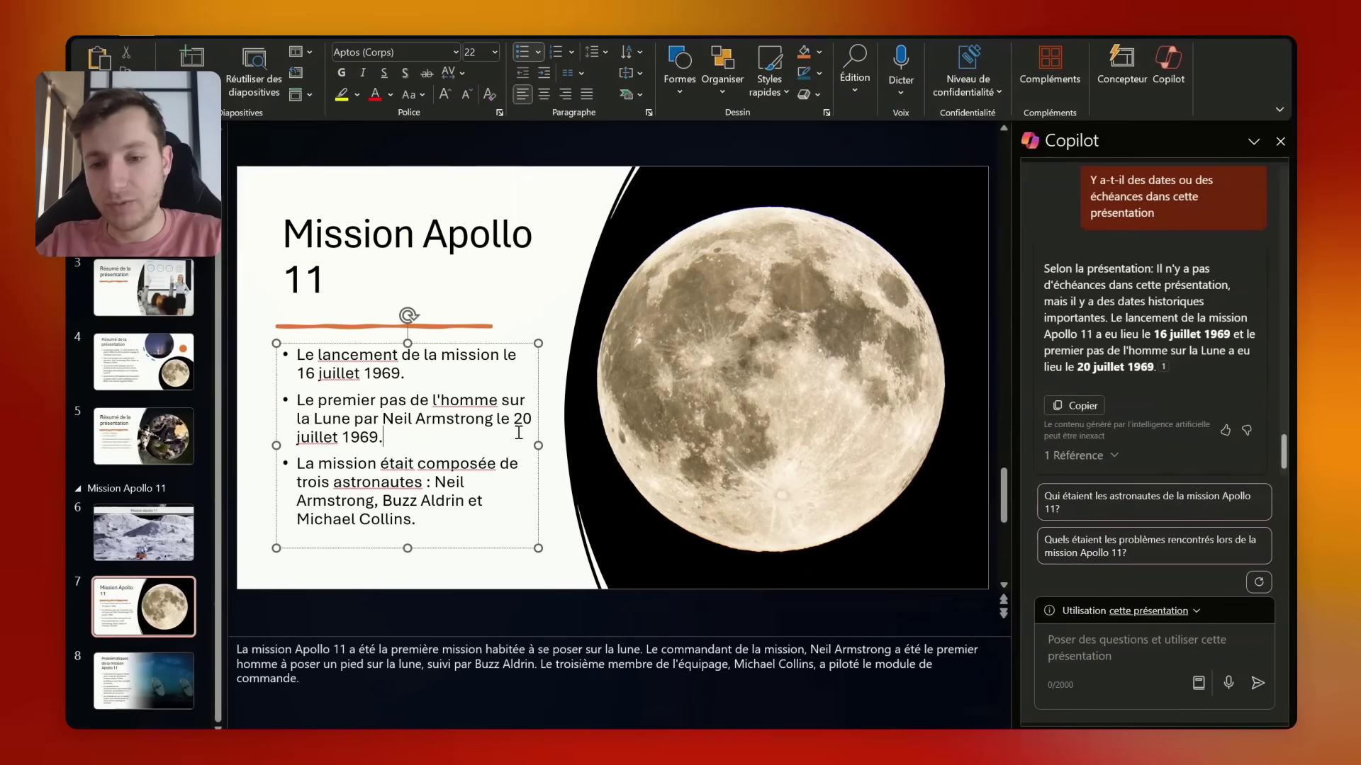
{"action": "left_click_drag", "start_coordinate": [519, 433], "coordinate": [510, 414]}
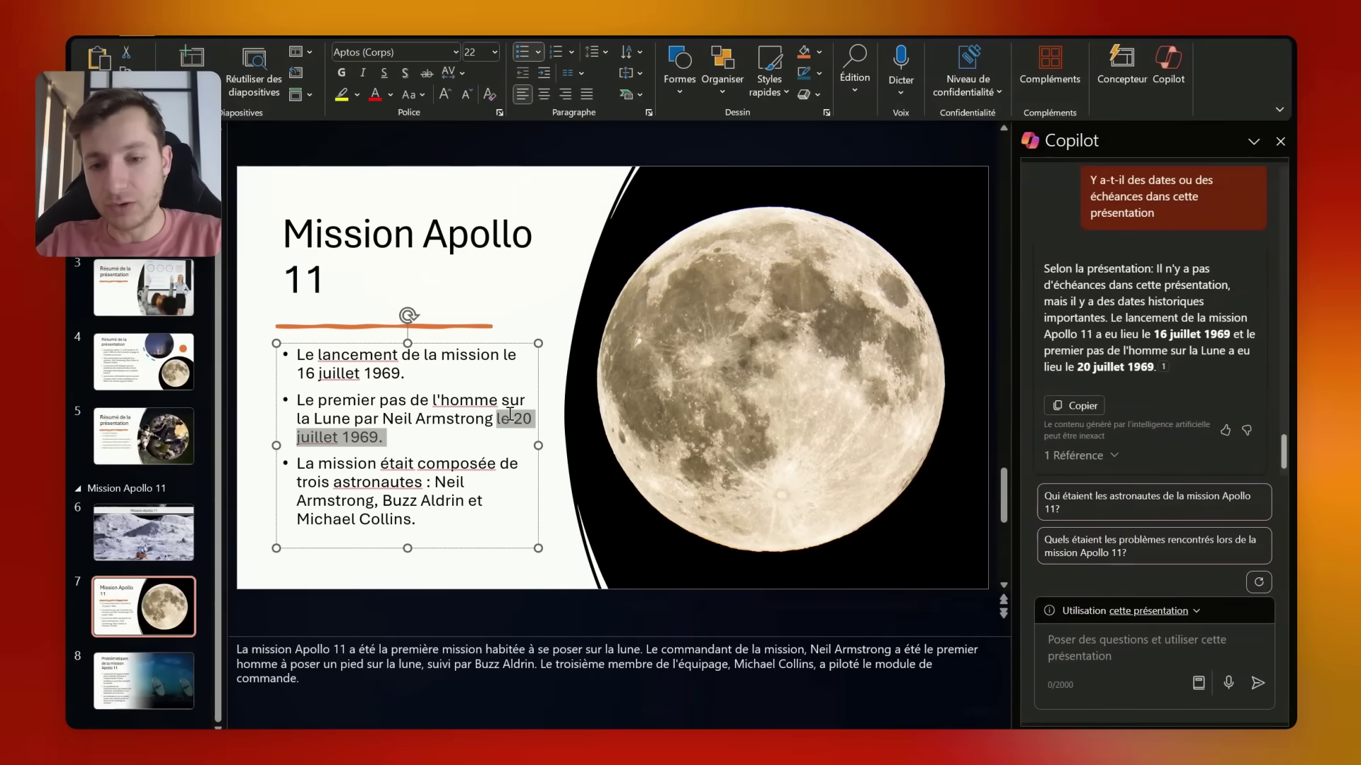
{"action": "left_click", "coordinate": [324, 162]}
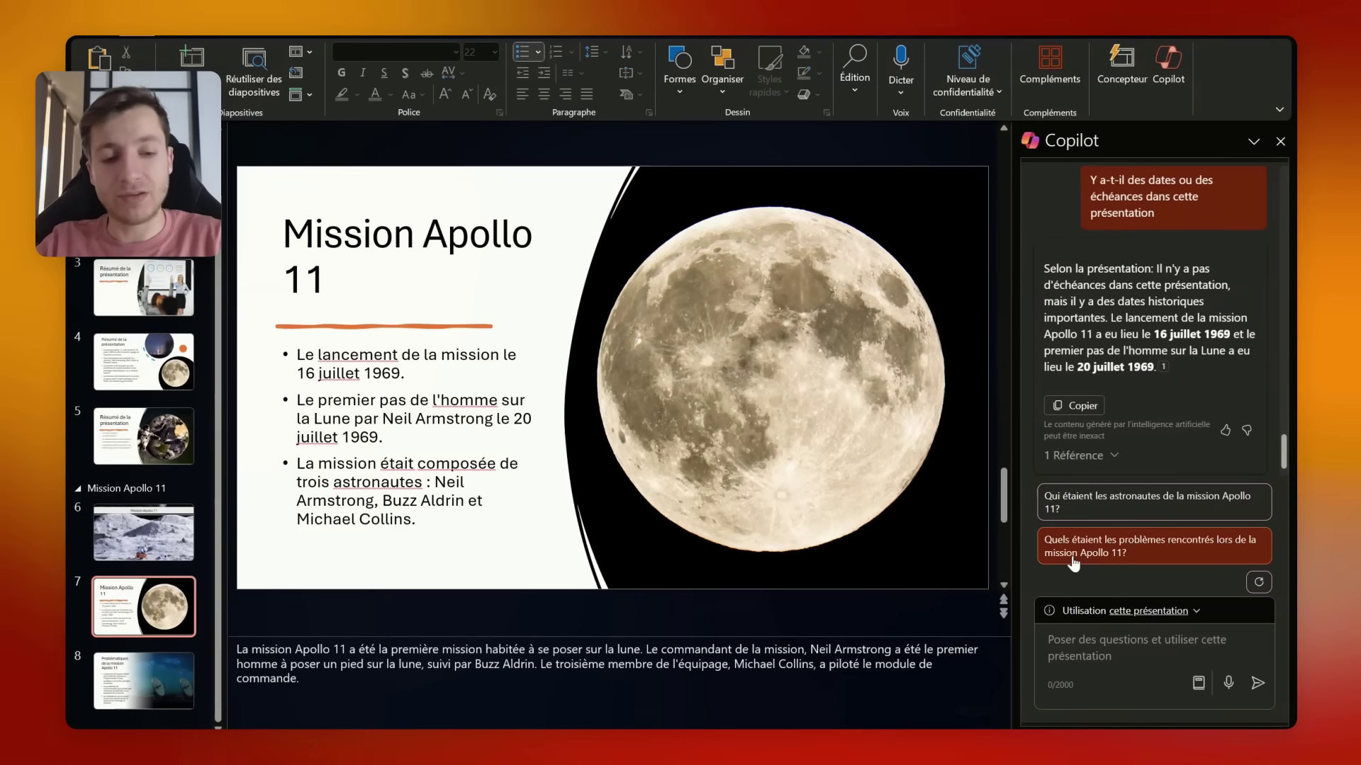
{"action": "left_click", "coordinate": [1200, 684]}
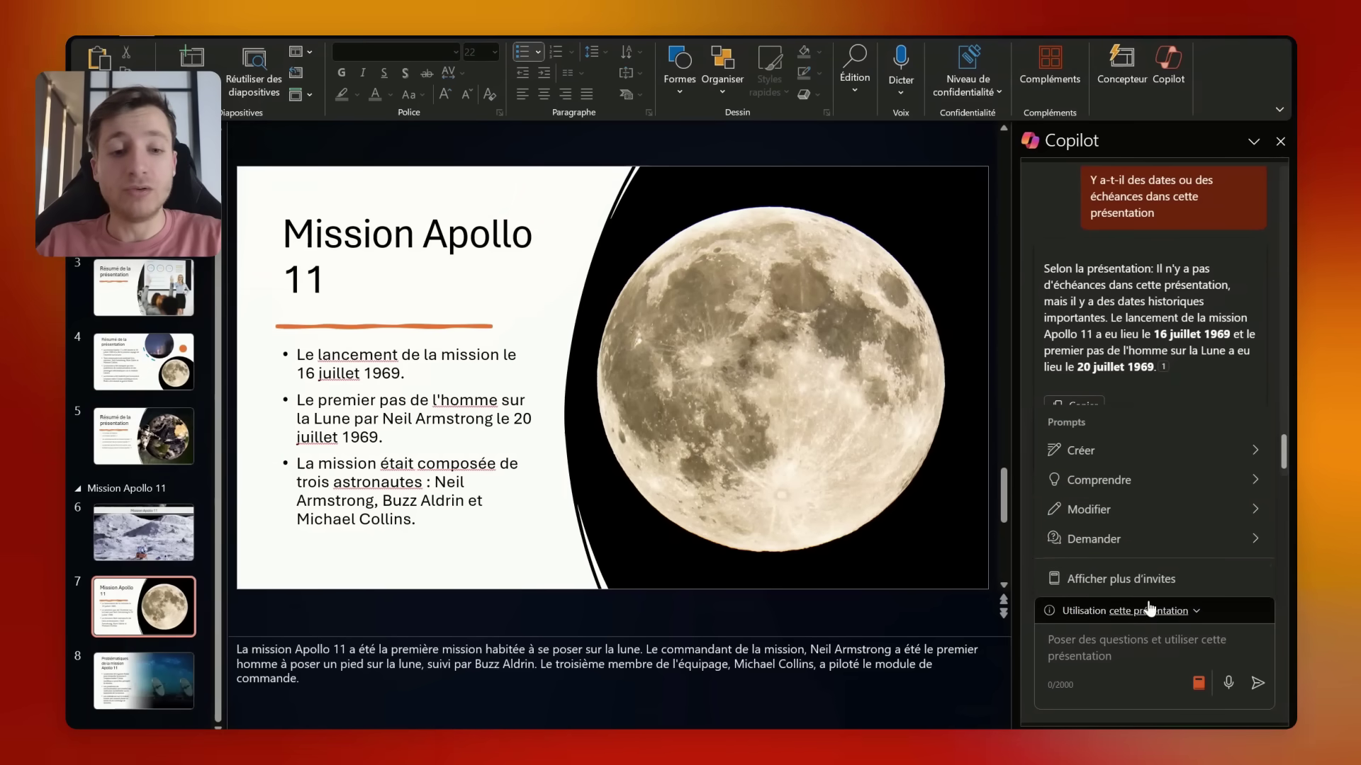
Step: Load the M'entraîner best-practices prompt from the full Copilot Lab collection
{"action": "left_click", "coordinate": [1096, 581]}
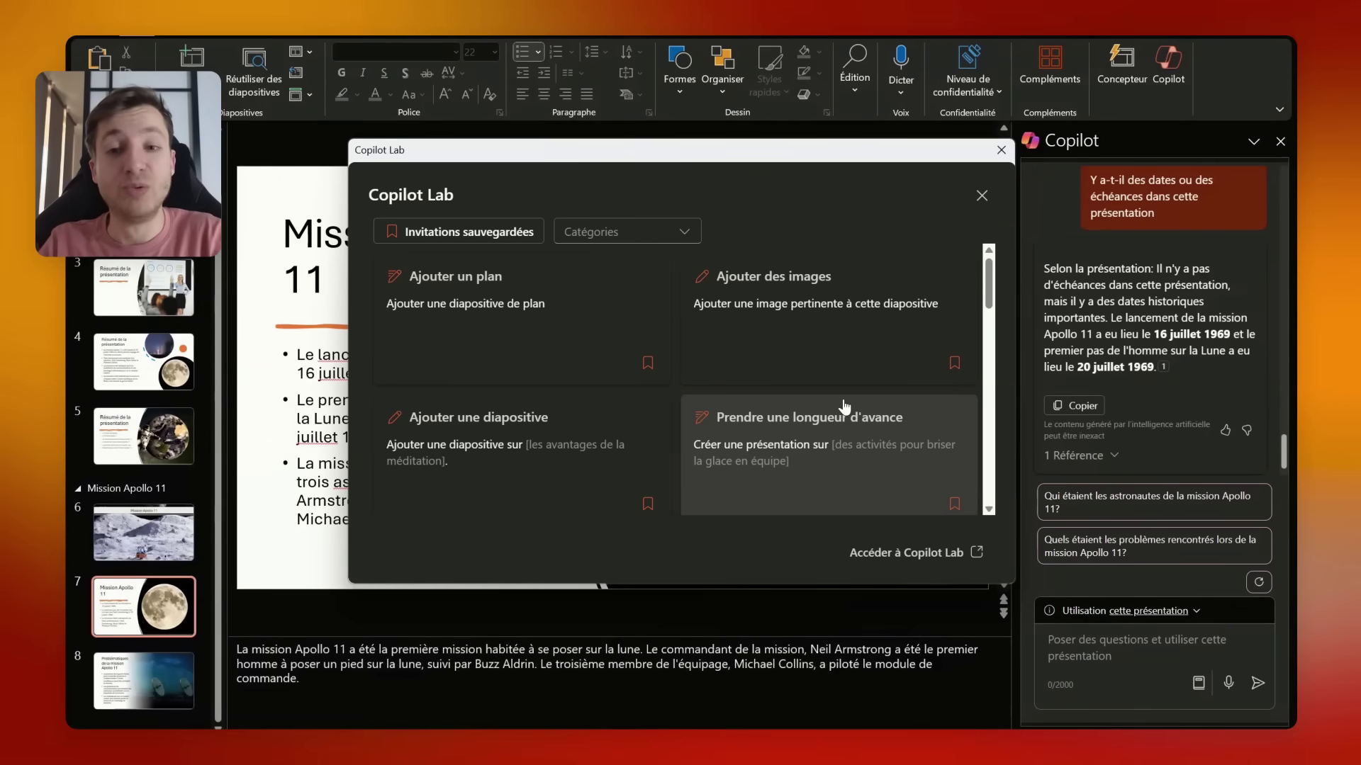
{"action": "scroll", "coordinate": [845, 405], "scroll_direction": "down", "scroll_amount": 3}
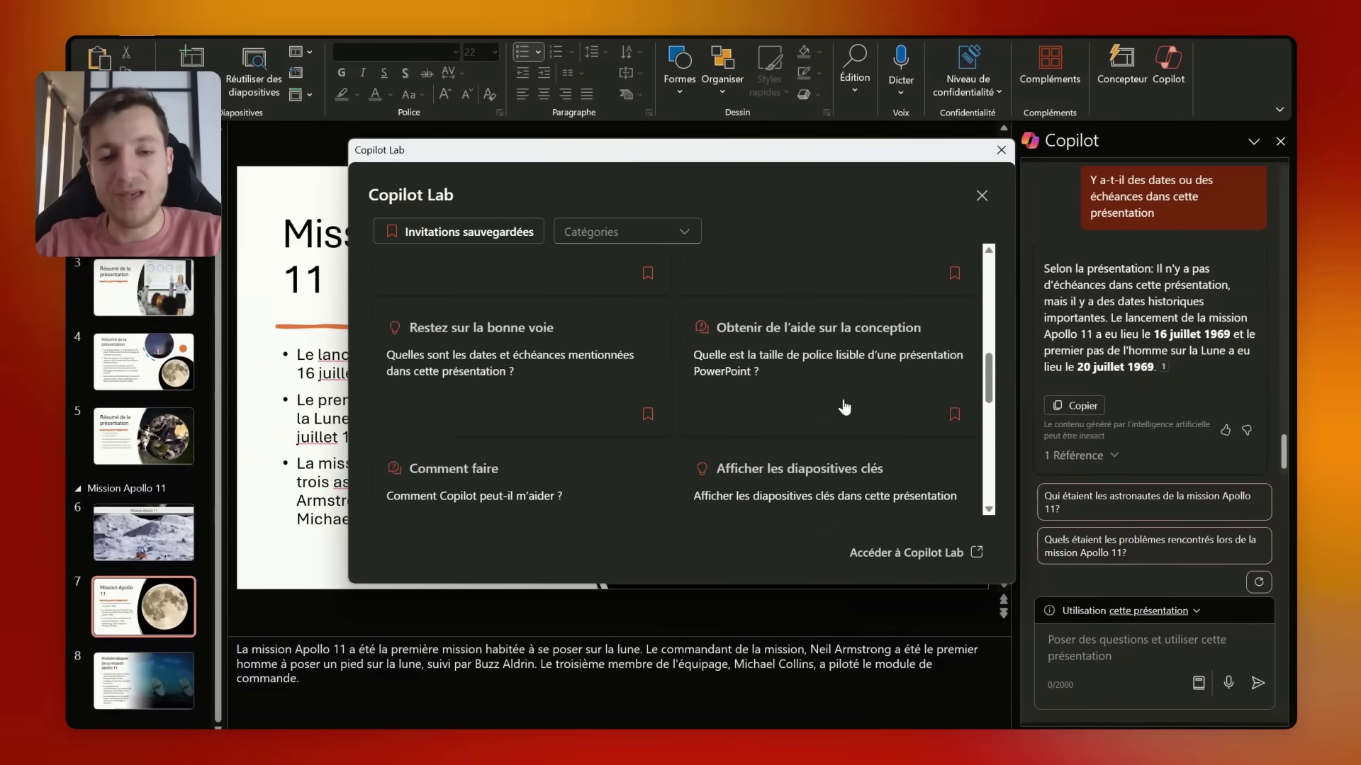
{"action": "scroll", "coordinate": [844, 407], "scroll_direction": "down", "scroll_amount": 5}
{"action": "scroll", "coordinate": [844, 407], "scroll_direction": "up", "scroll_amount": 2}
{"action": "scroll", "coordinate": [844, 407], "scroll_direction": "up", "scroll_amount": 1}
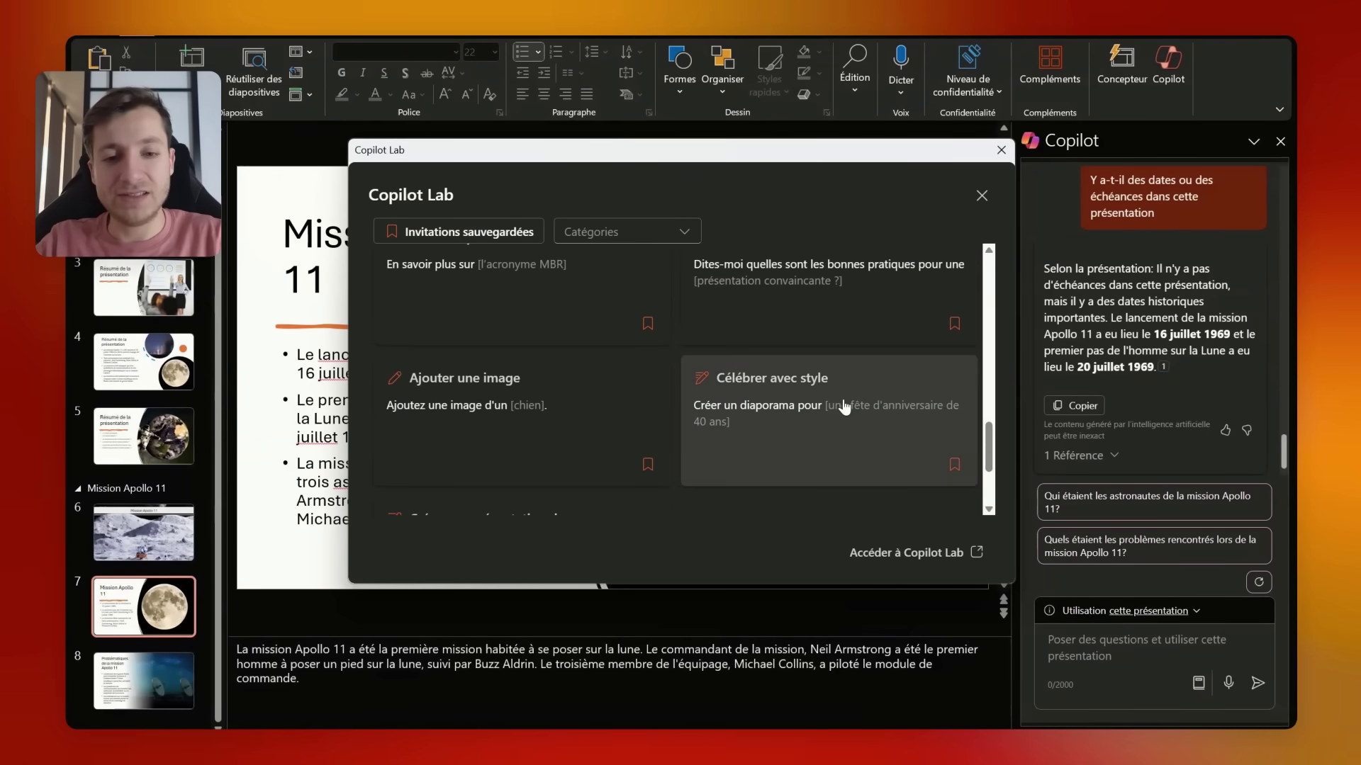
{"action": "scroll", "coordinate": [844, 407], "scroll_direction": "up", "scroll_amount": 2}
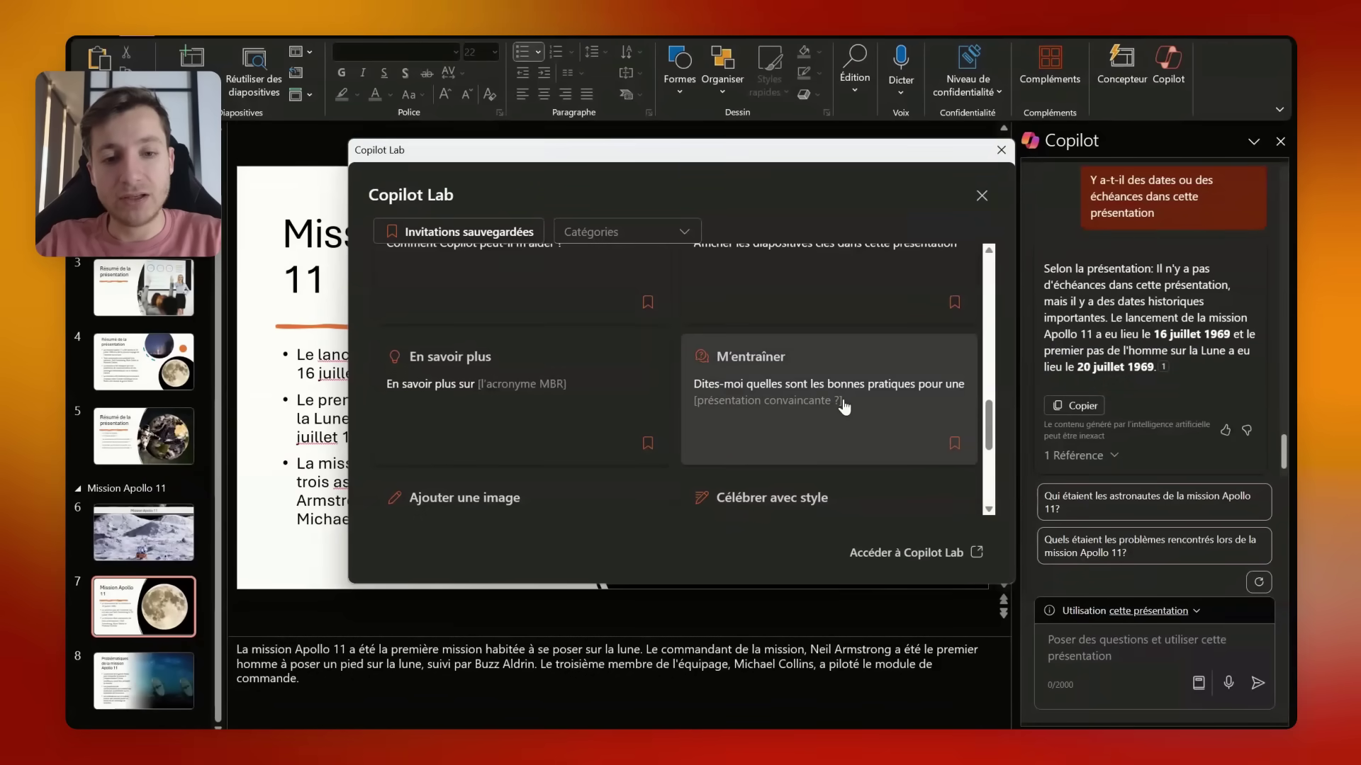
{"action": "left_click", "coordinate": [843, 406]}
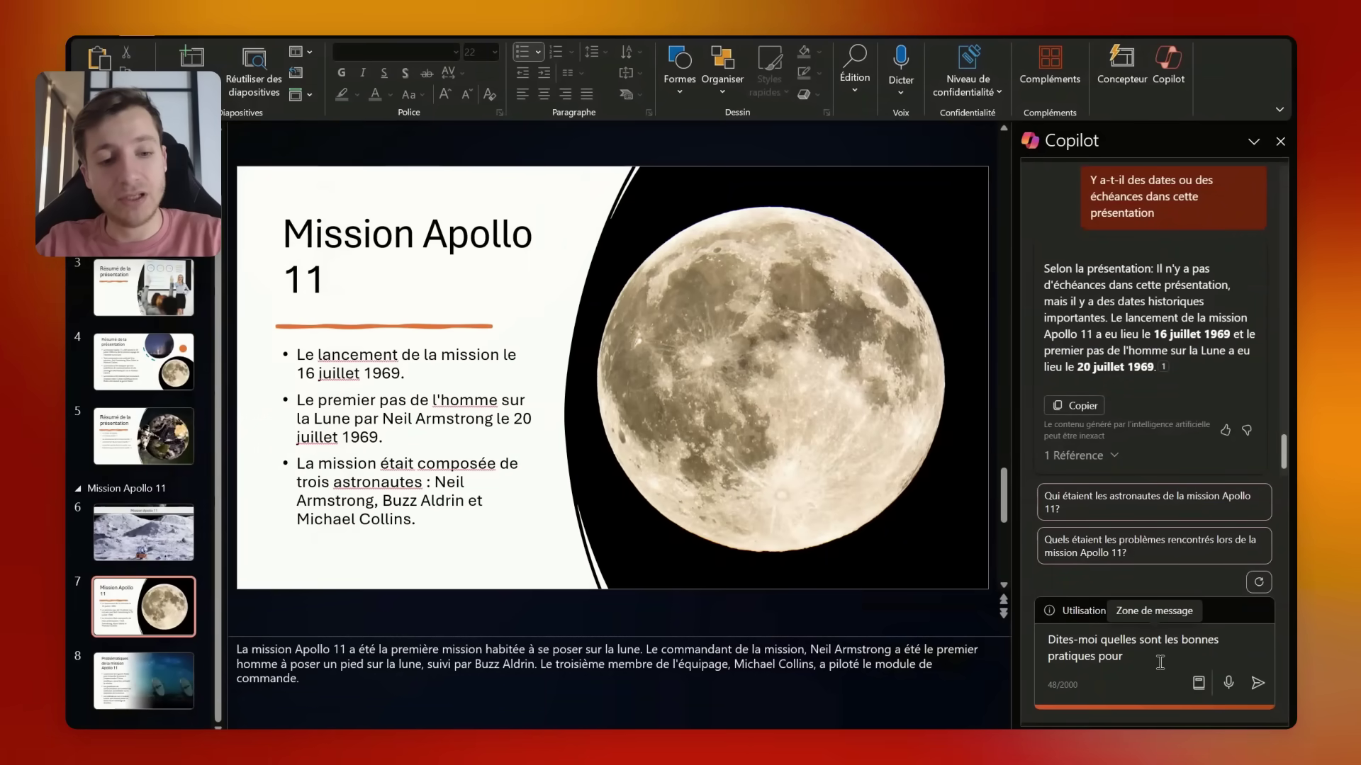
Step: Ask Copilot for best practices for a 'présentation convaincante' and read through its five tips
{"action": "type", "text": " une présenta"}
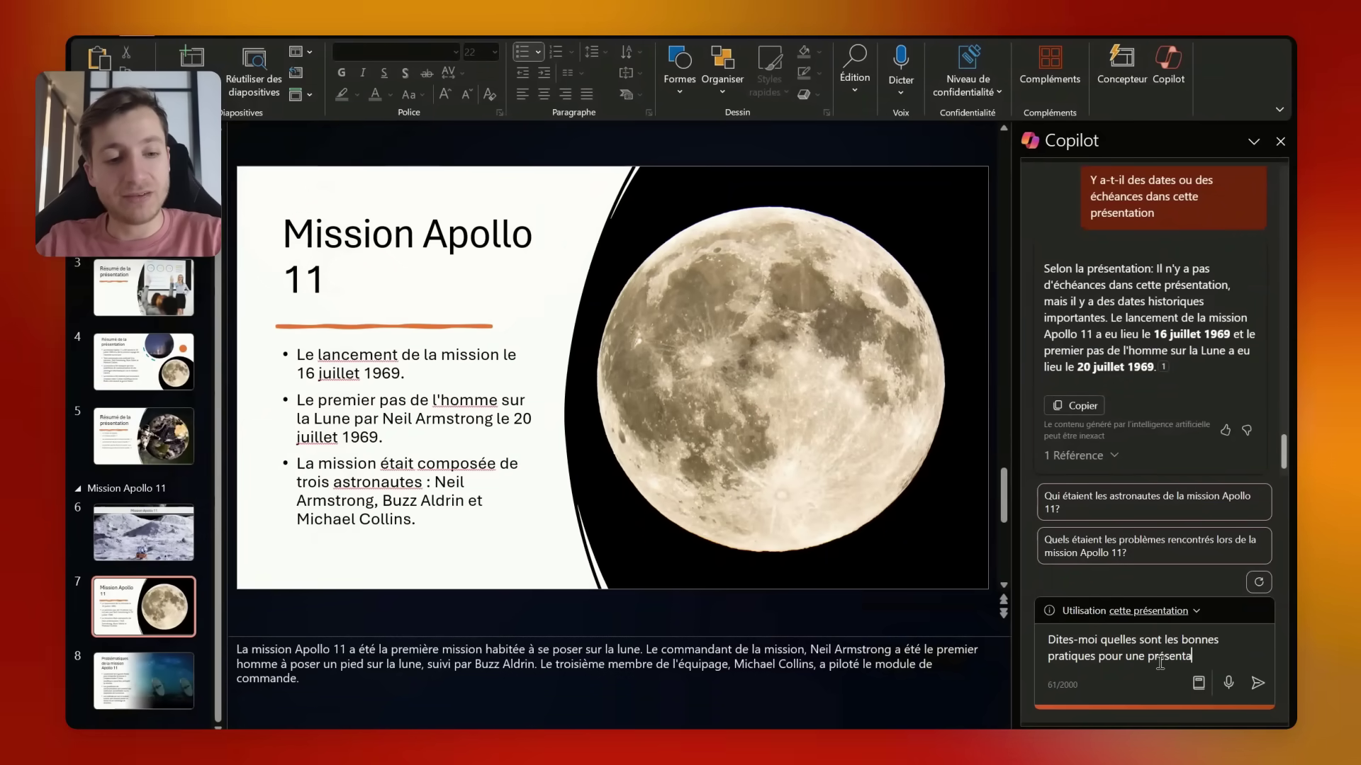
{"action": "type", "text": "tion convaincant"}
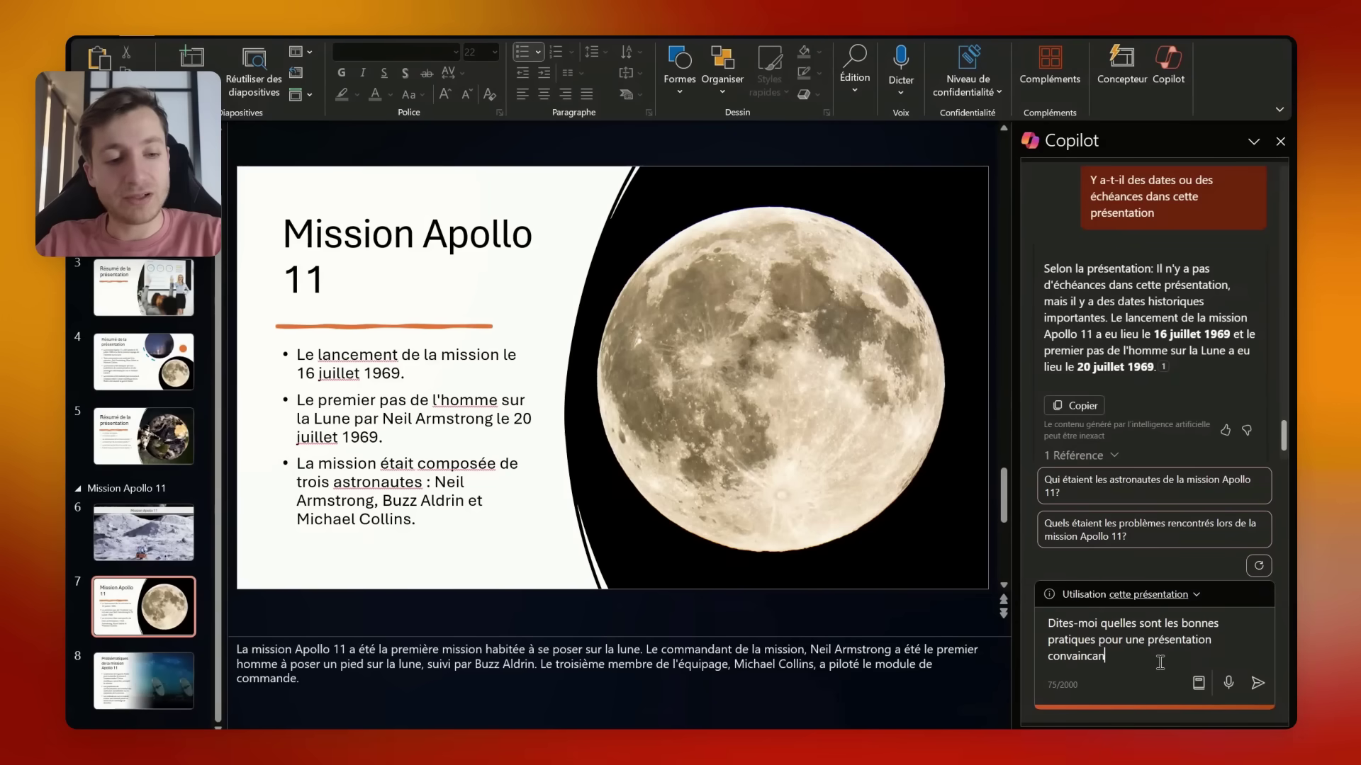
{"action": "type", "text": "e"}
{"action": "key", "text": "Return"}
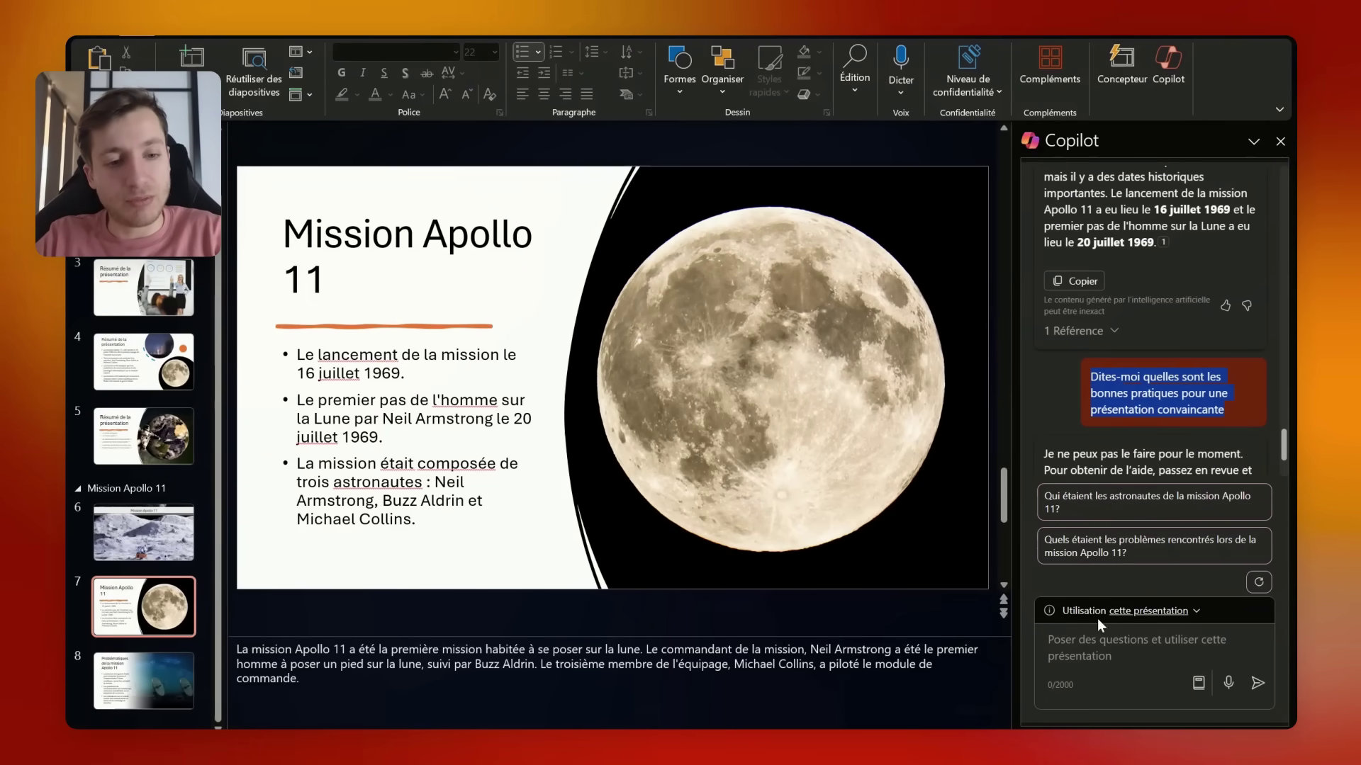
{"action": "left_click_drag", "start_coordinate": [1095, 377], "coordinate": [1116, 647]}
{"action": "key", "text": "Return"}
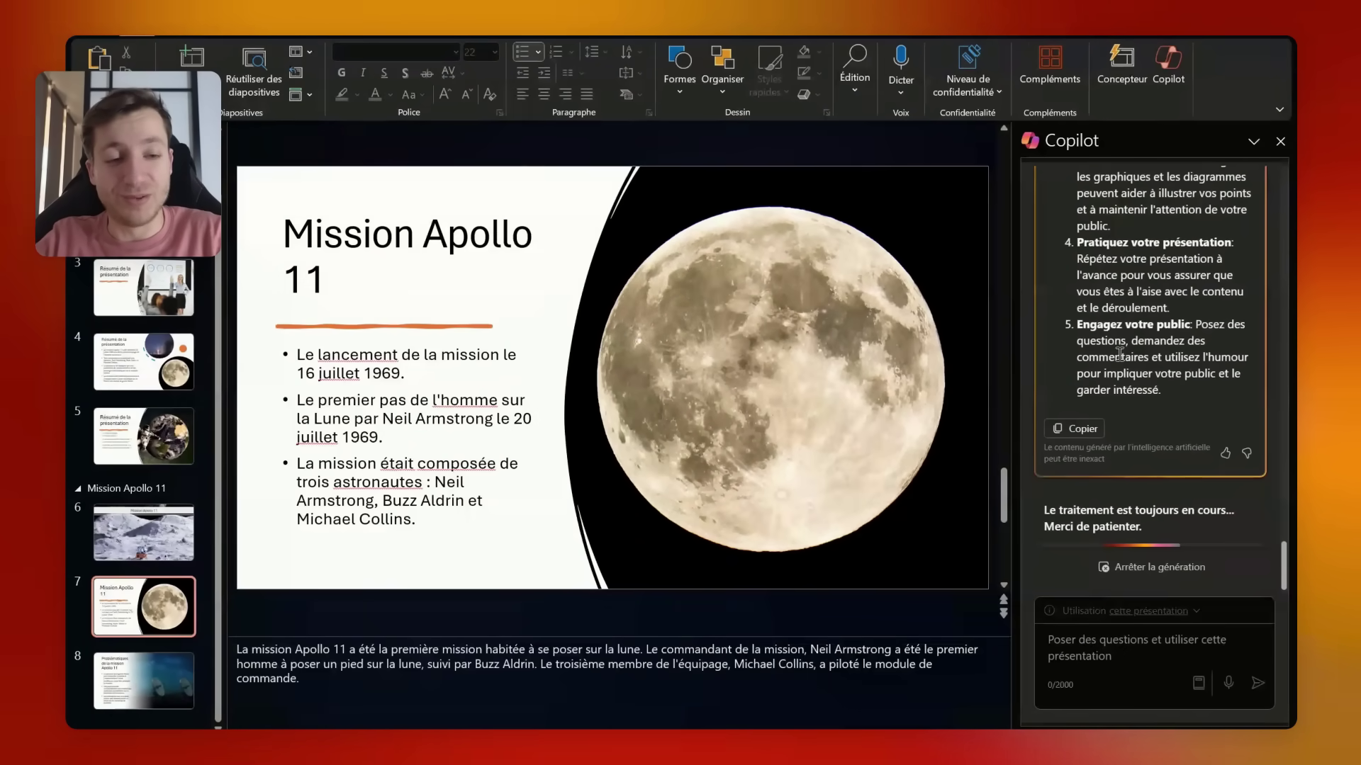
{"action": "scroll", "coordinate": [1162, 283], "scroll_direction": "down", "scroll_amount": 1}
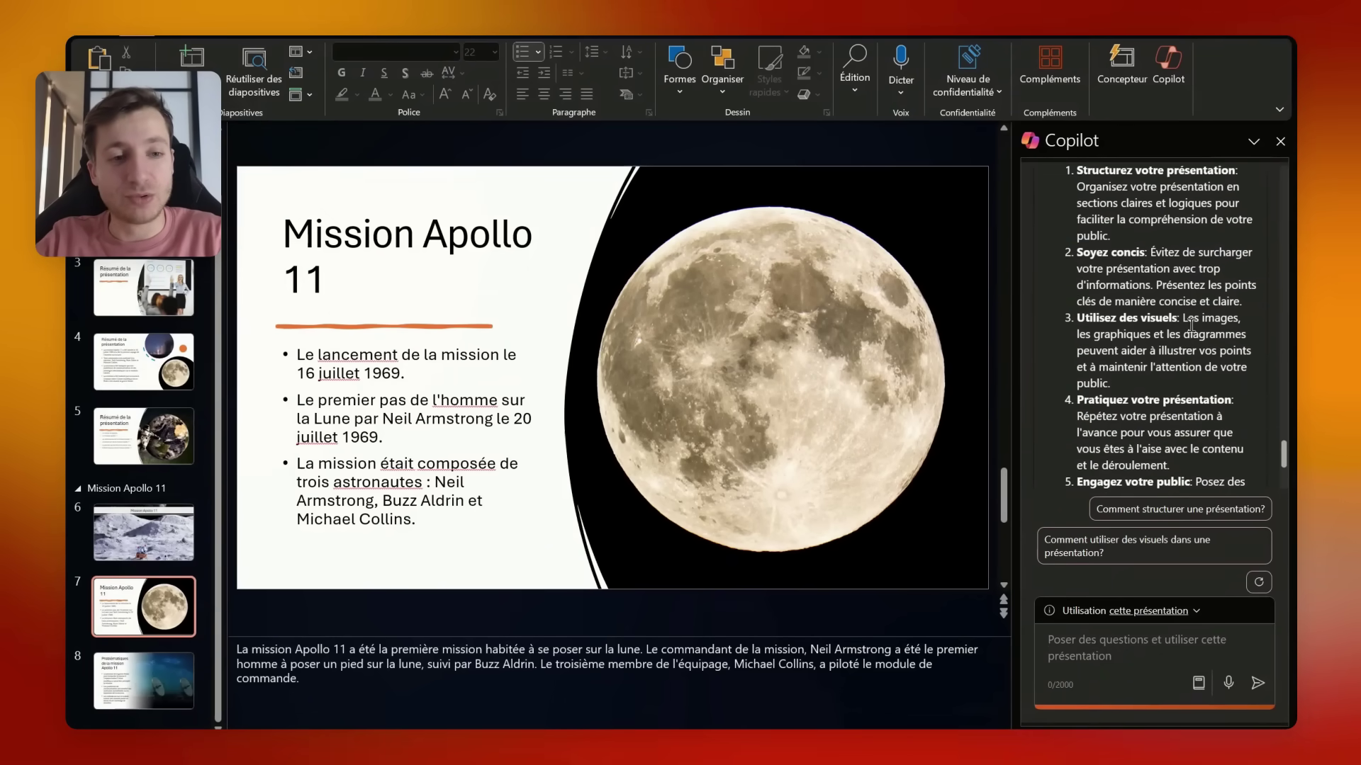
{"action": "scroll", "coordinate": [1191, 325], "scroll_direction": "down", "scroll_amount": 1}
{"action": "scroll", "coordinate": [1191, 325], "scroll_direction": "down", "scroll_amount": 1}
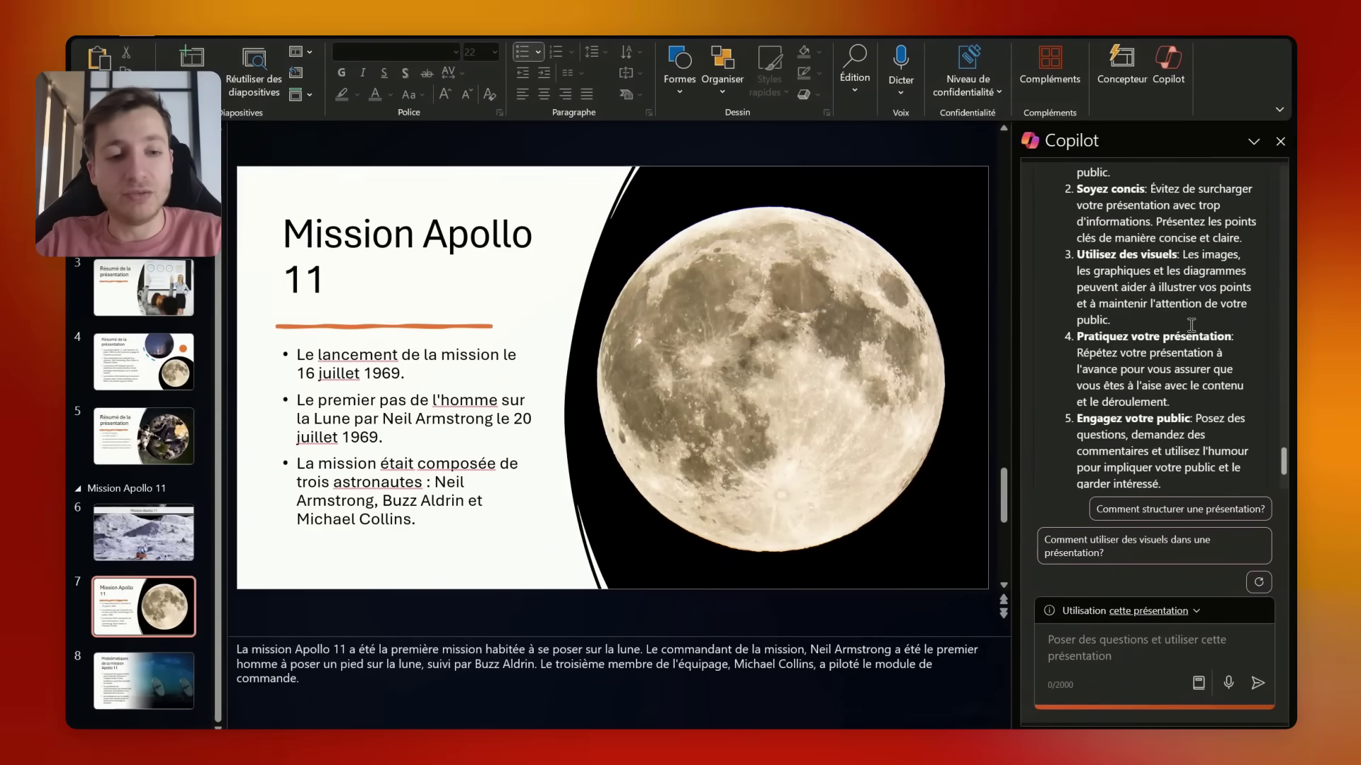
{"action": "scroll", "coordinate": [1191, 325], "scroll_direction": "down", "scroll_amount": 1}
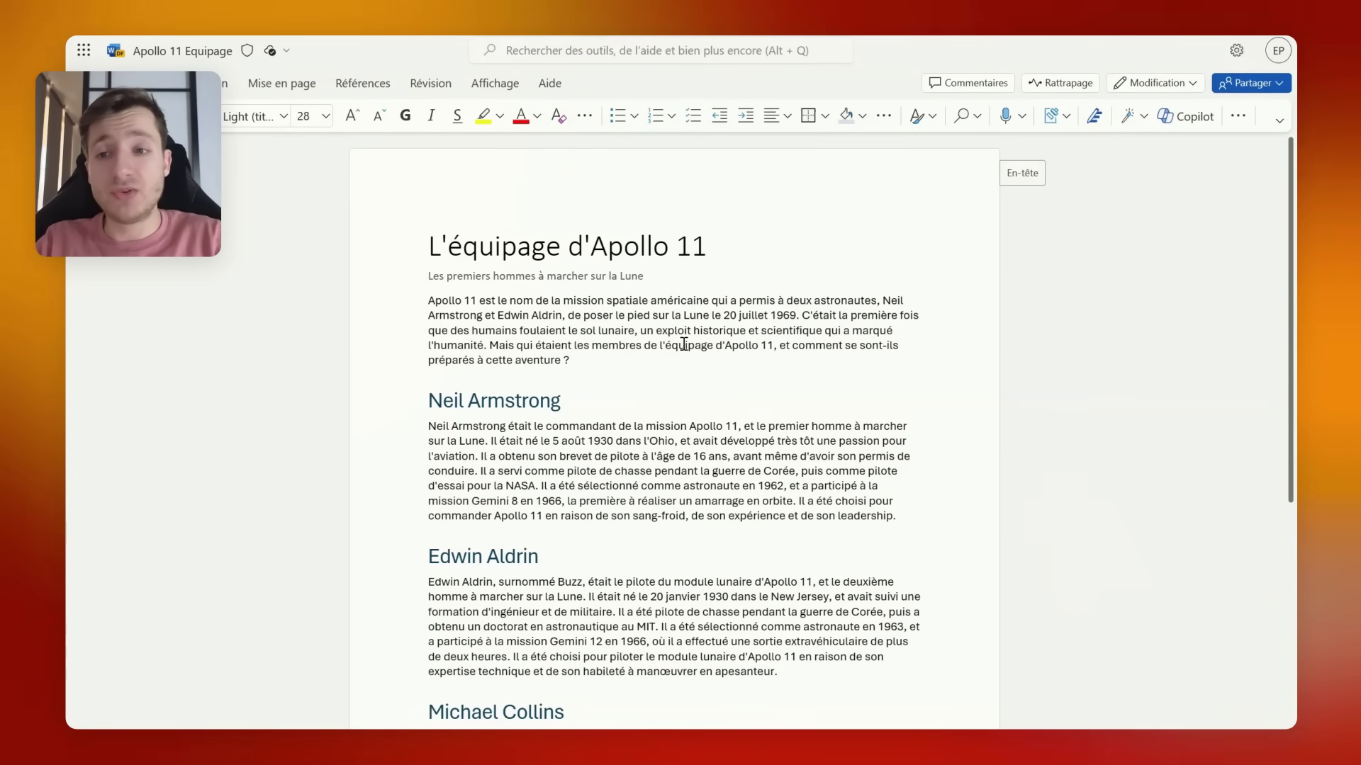
Step: Scroll through the sections of the Apollo 11 Equipage document in Word for the web
{"action": "scroll", "coordinate": [684, 345], "scroll_direction": "down", "scroll_amount": 1}
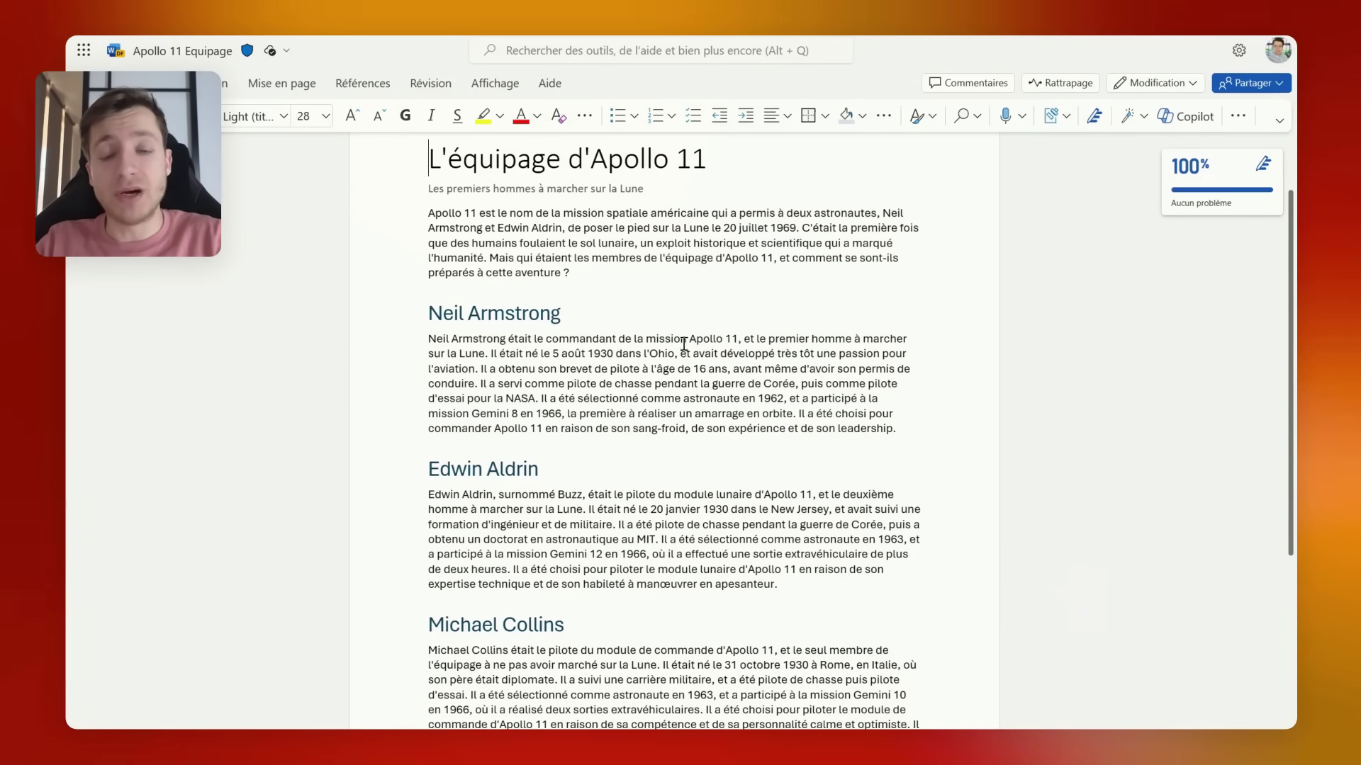
{"action": "scroll", "coordinate": [684, 344], "scroll_direction": "down", "scroll_amount": 1}
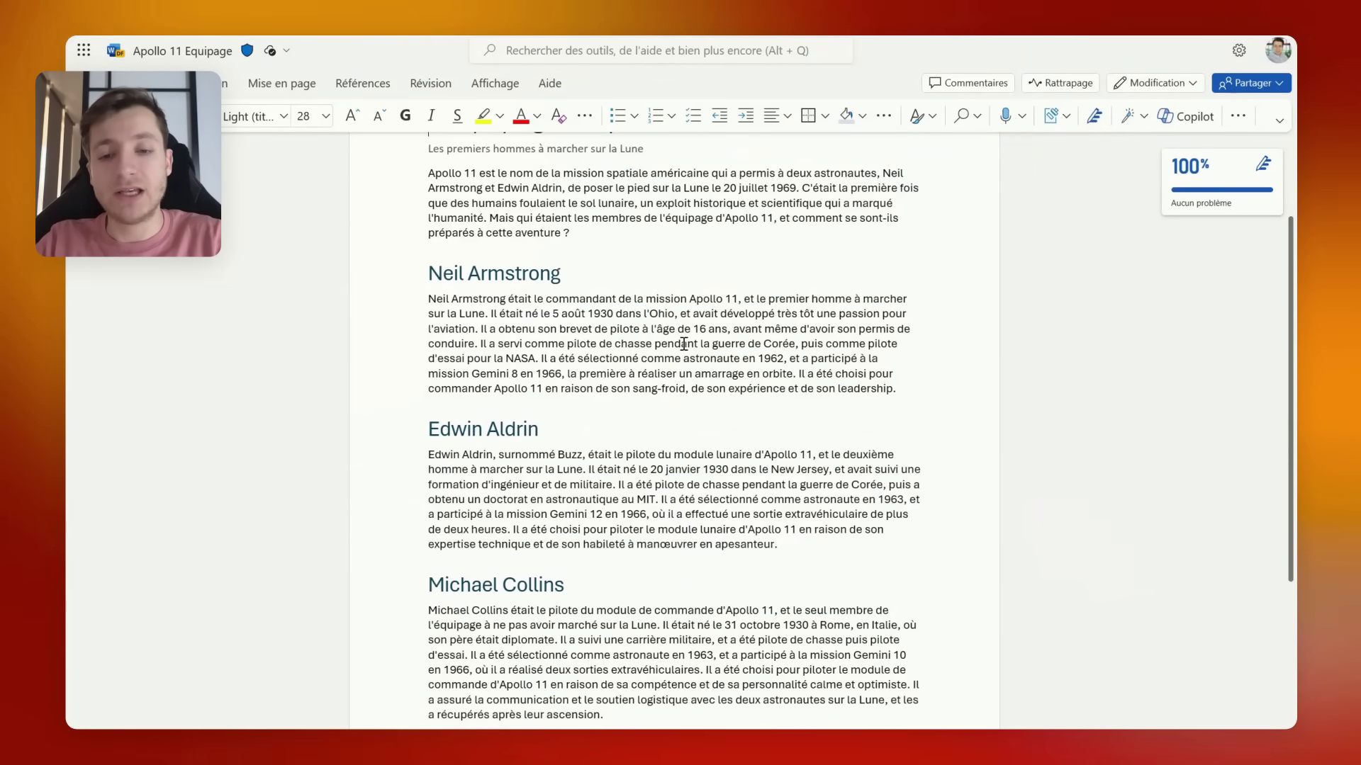
{"action": "scroll", "coordinate": [679, 341], "scroll_direction": "down", "scroll_amount": 3}
{"action": "scroll", "coordinate": [680, 342], "scroll_direction": "up", "scroll_amount": 3}
{"action": "scroll", "coordinate": [709, 382], "scroll_direction": "up", "scroll_amount": 2}
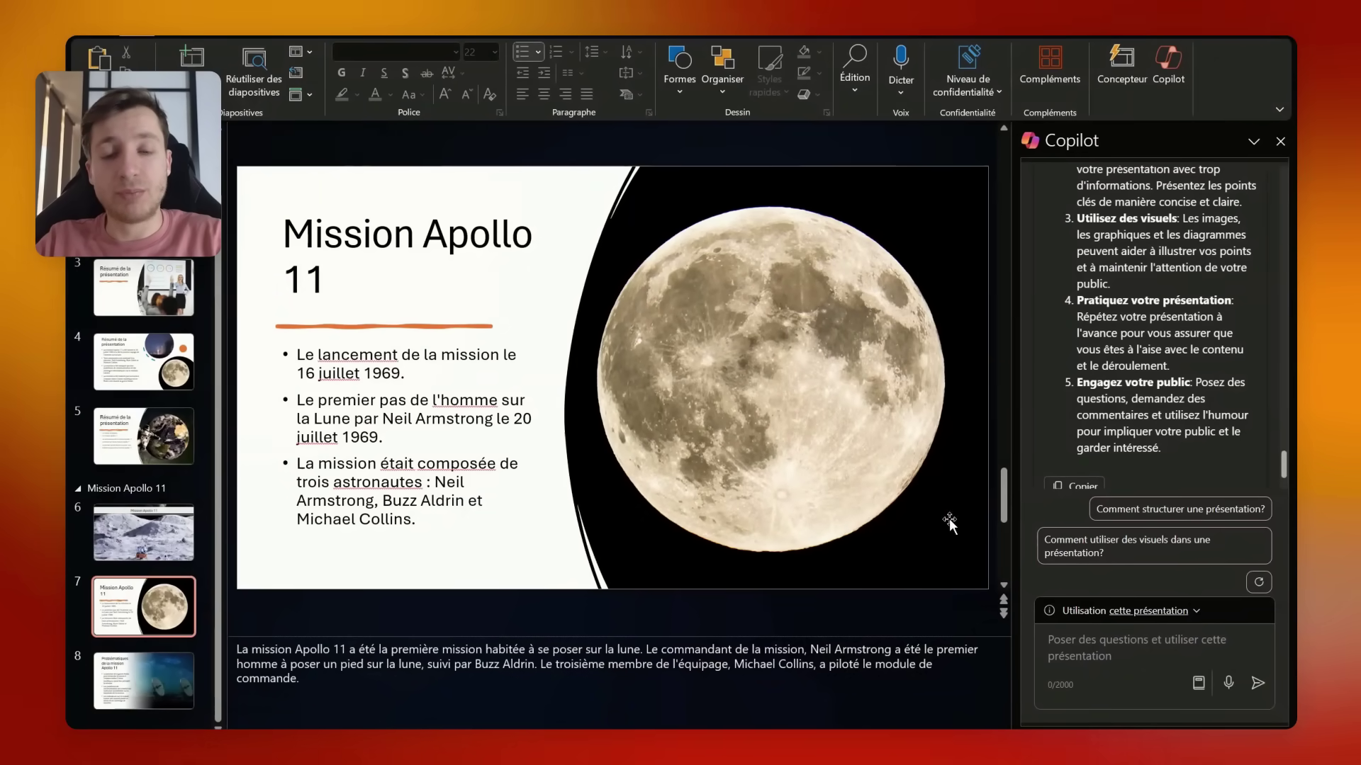
Step: Send Copilot a create-presentation-from-file request using the Apollo 11 Equipage document
{"action": "left_click", "coordinate": [1198, 683]}
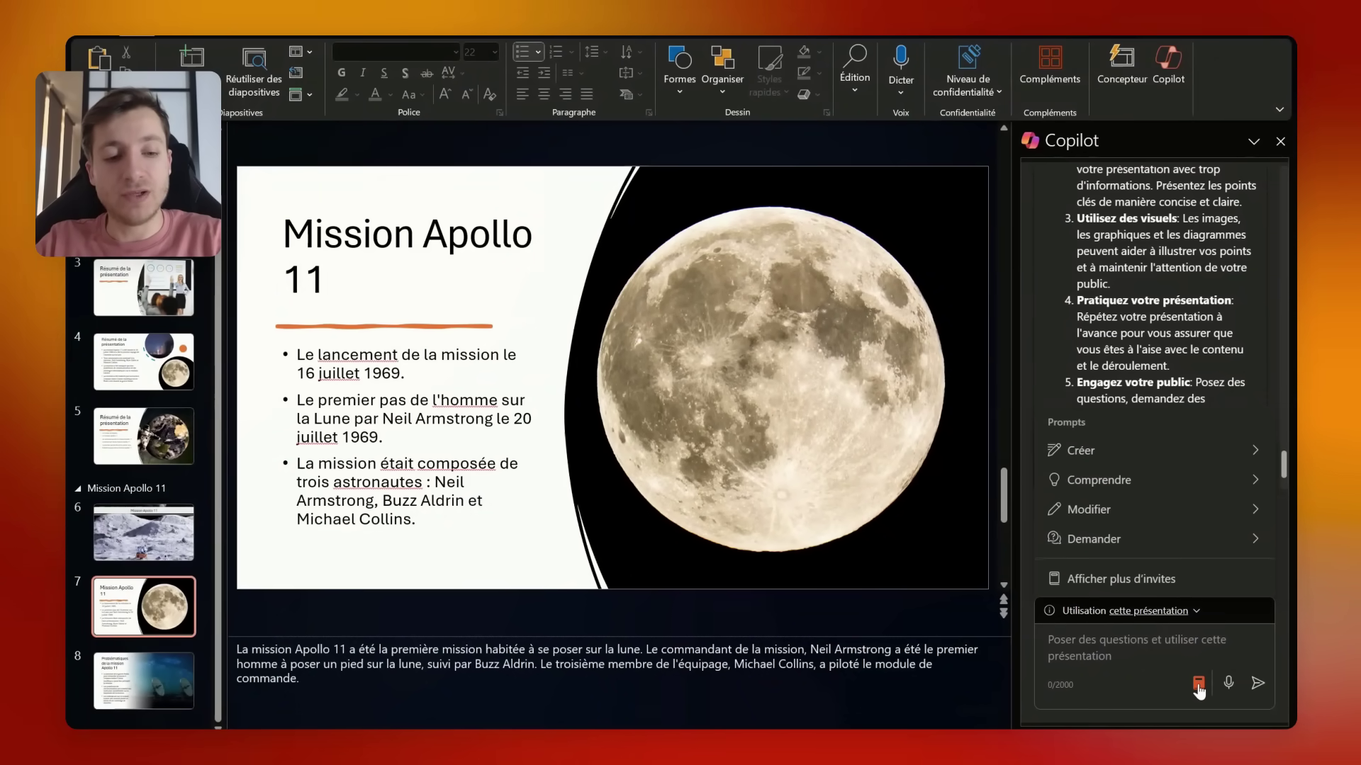
{"action": "left_click", "coordinate": [1134, 447]}
{"action": "left_click", "coordinate": [1153, 399]}
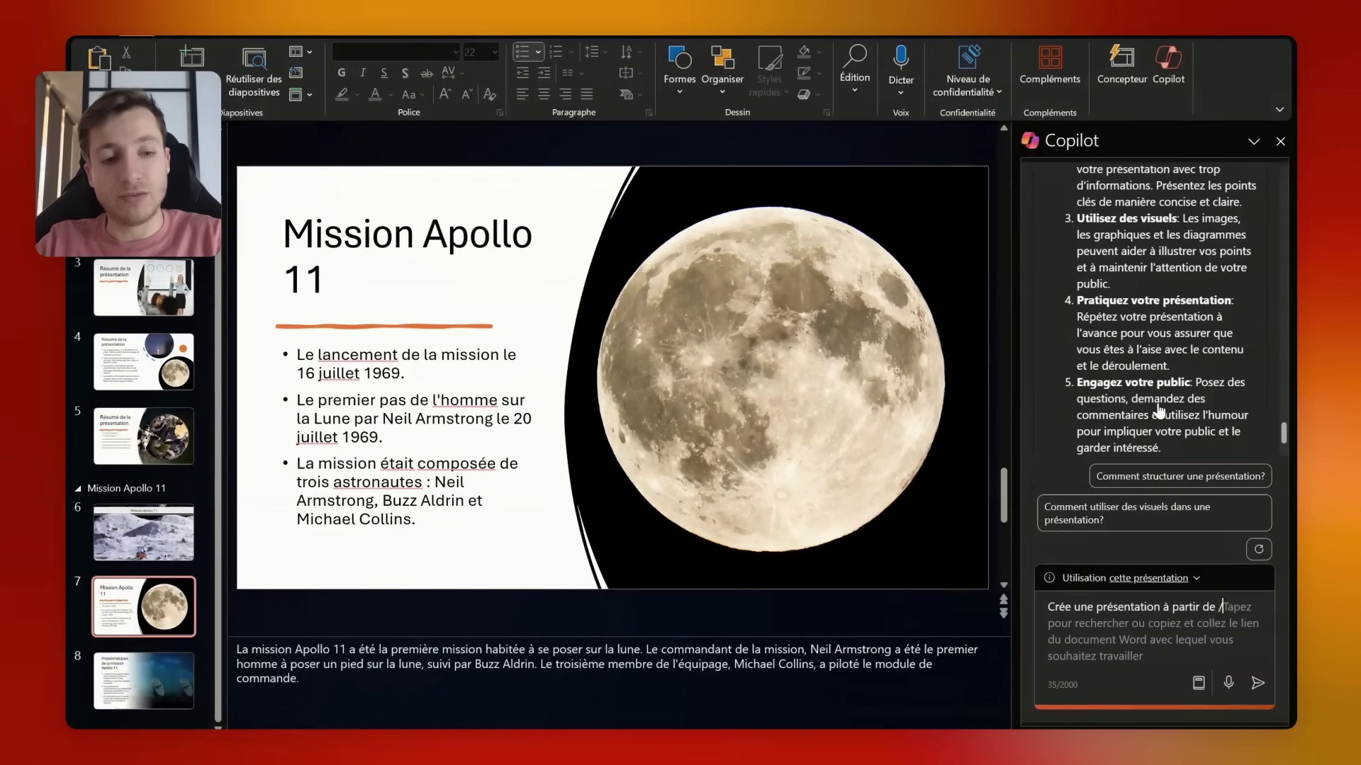
{"action": "type", "text": "apollo"}
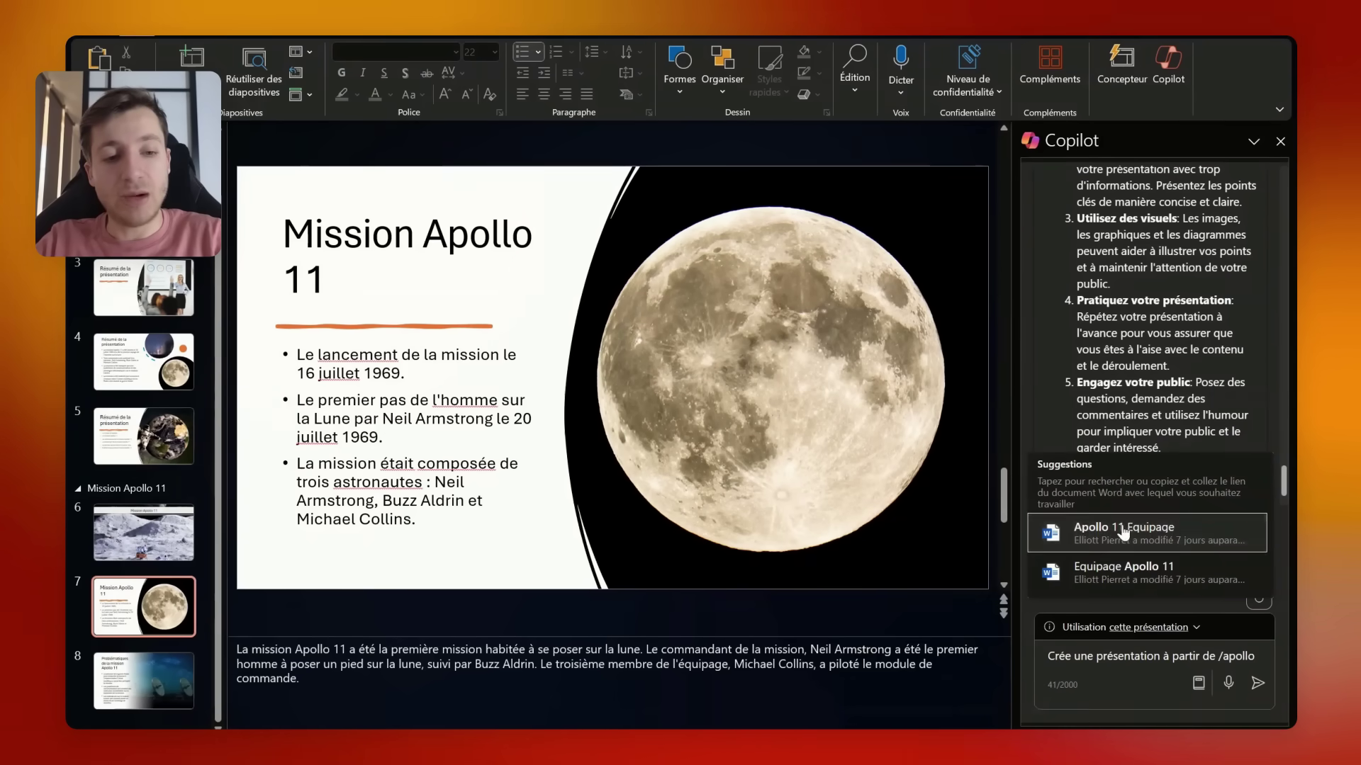
{"action": "left_click", "coordinate": [1123, 532]}
{"action": "key", "text": "Return"}
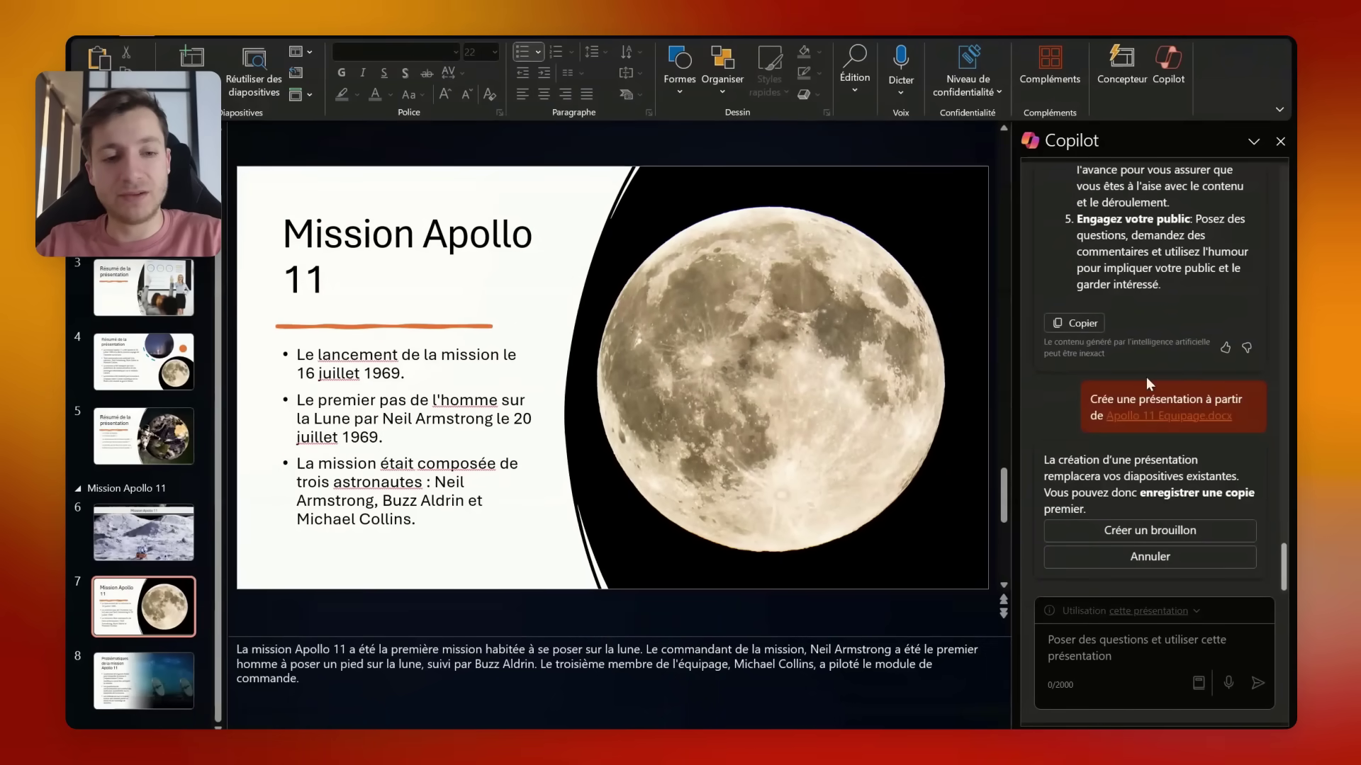
Step: Confirm Créer un brouillon to generate the six-slide 'L'équipage d'Apollo 11' draft
{"action": "left_click", "coordinate": [1145, 533]}
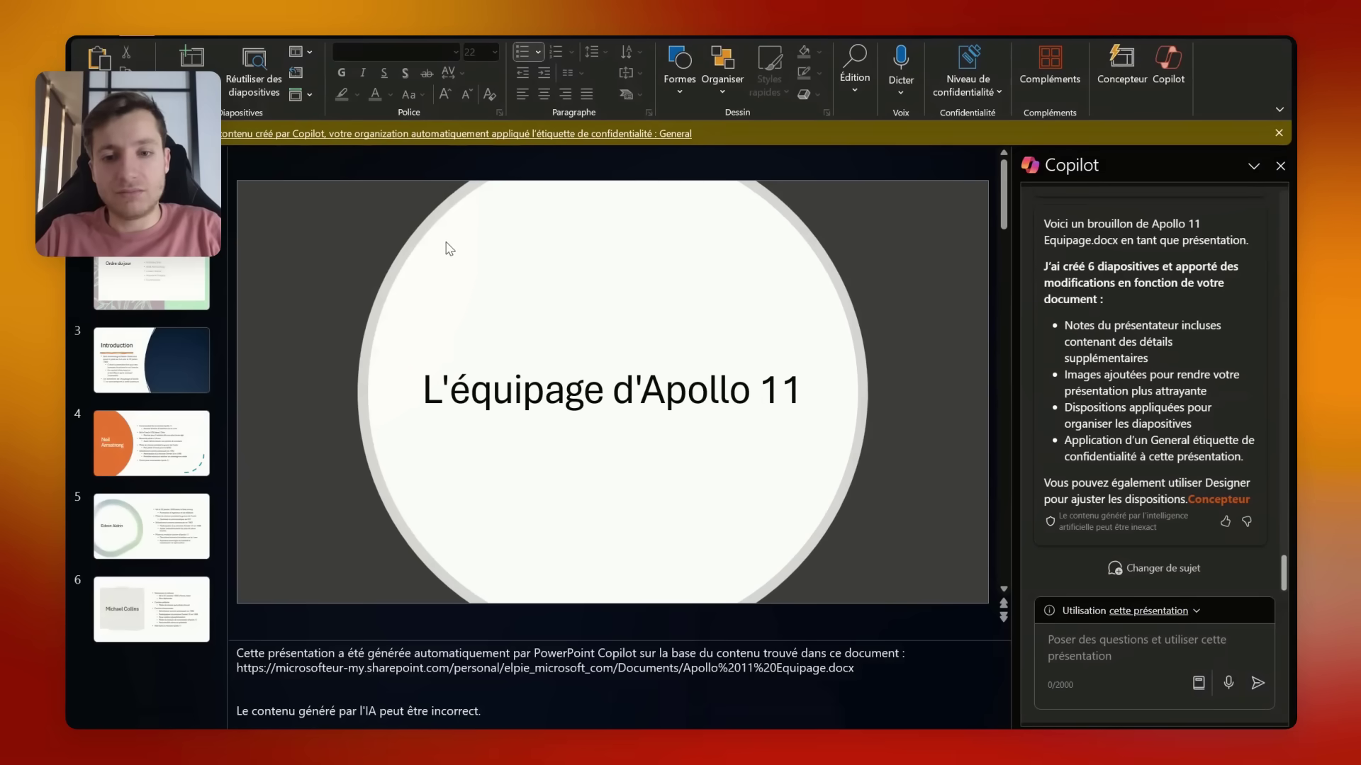
Step: Browse the generated Ordre du jour, Introduction, and Armstrong, Aldrin and Collins crew slides
{"action": "left_click", "coordinate": [150, 289]}
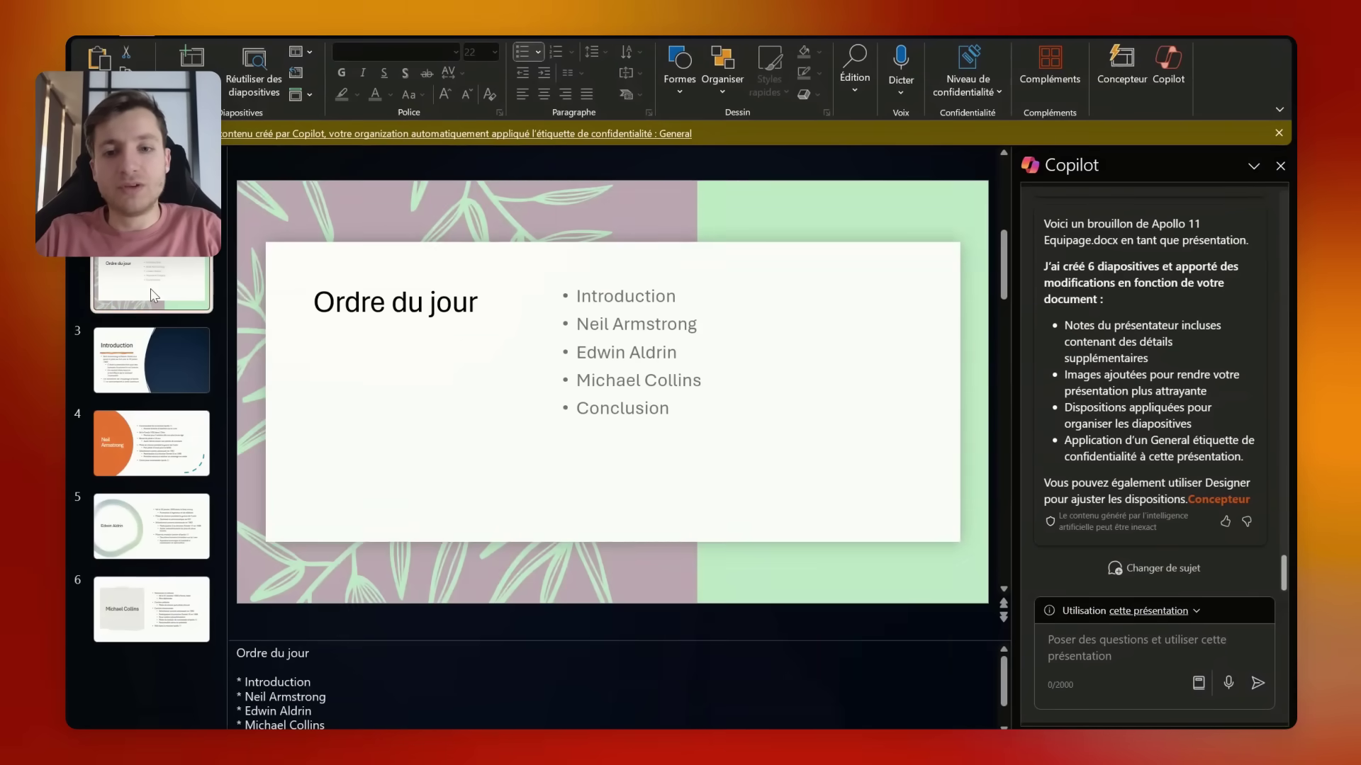
{"action": "key", "text": "Down"}
{"action": "key", "text": "Down"}
{"action": "key", "text": "Down"}
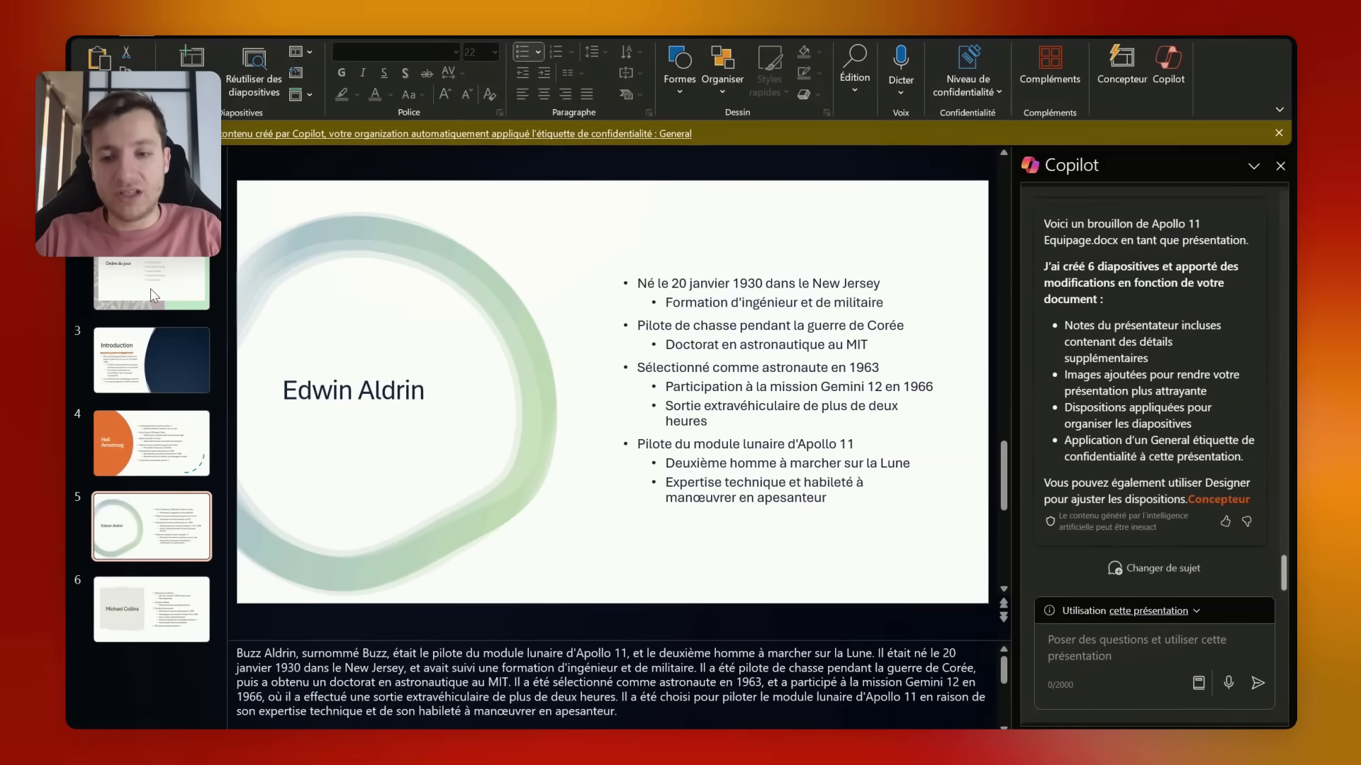
{"action": "key", "text": "Down"}
{"action": "key", "text": "Up"}
{"action": "key", "text": "Up"}
{"action": "key", "text": "Up"}
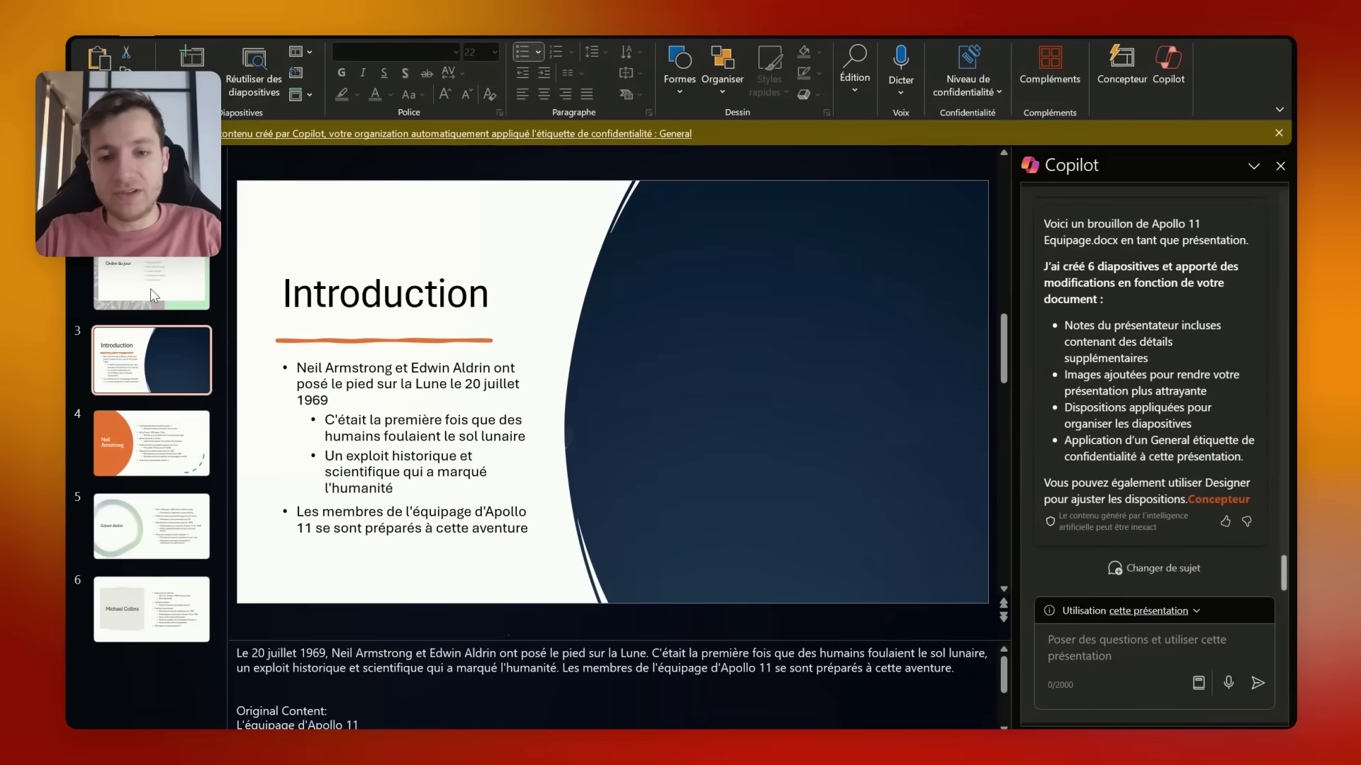
{"action": "key", "text": "Up"}
{"action": "key", "text": "Down"}
{"action": "key", "text": "Down"}
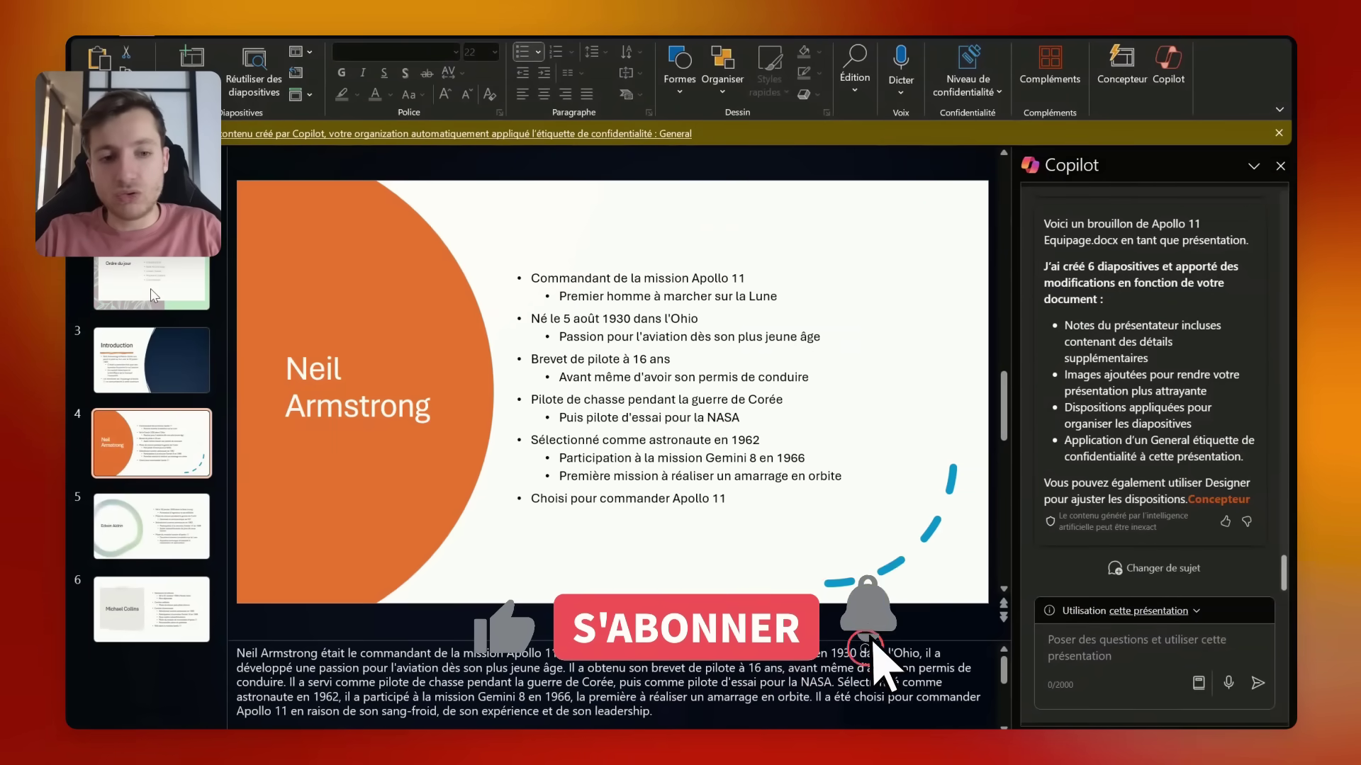
{"action": "key", "text": "Down"}
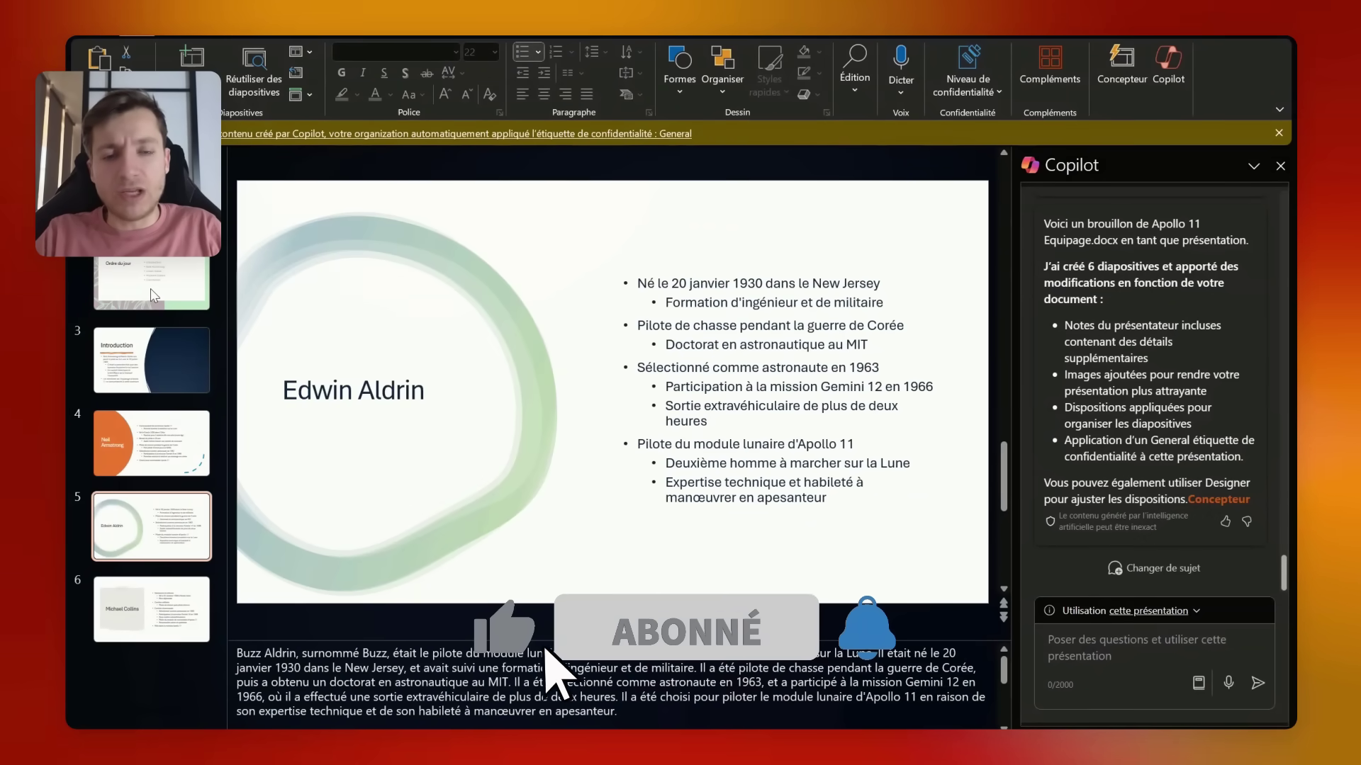
{"action": "key", "text": "Up"}
{"action": "key", "text": "Up"}
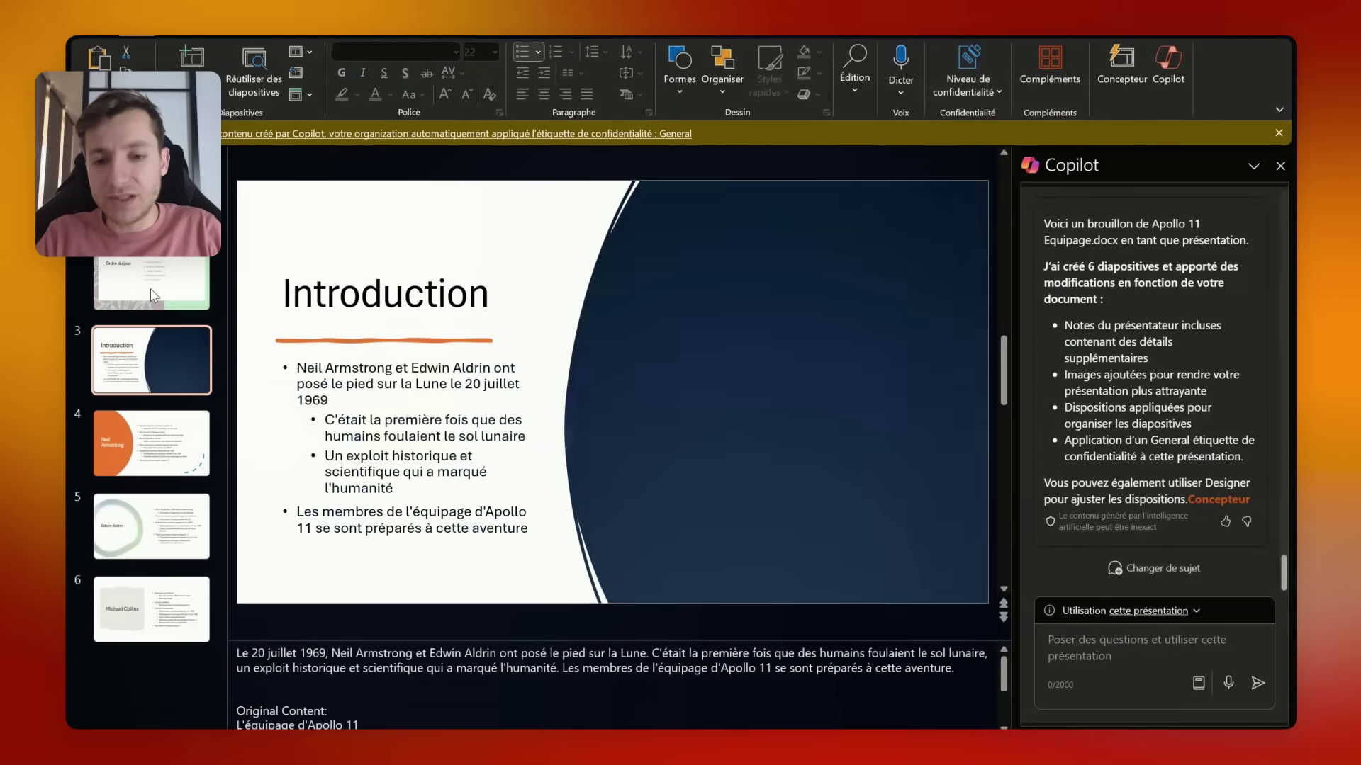
{"action": "key", "text": "Up"}
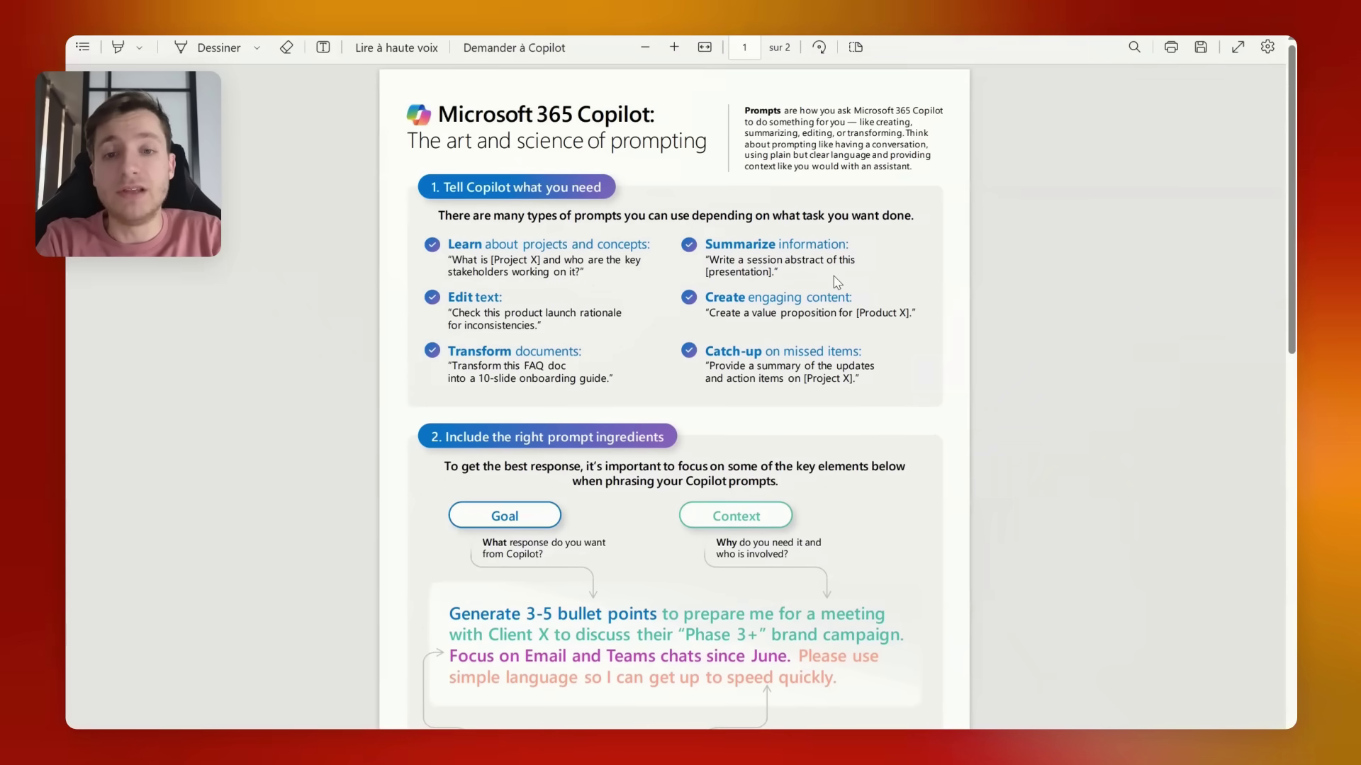
Step: Scroll through both pages of the Copilot prompting guide PDF
{"action": "scroll", "coordinate": [837, 282], "scroll_direction": "down", "scroll_amount": 1}
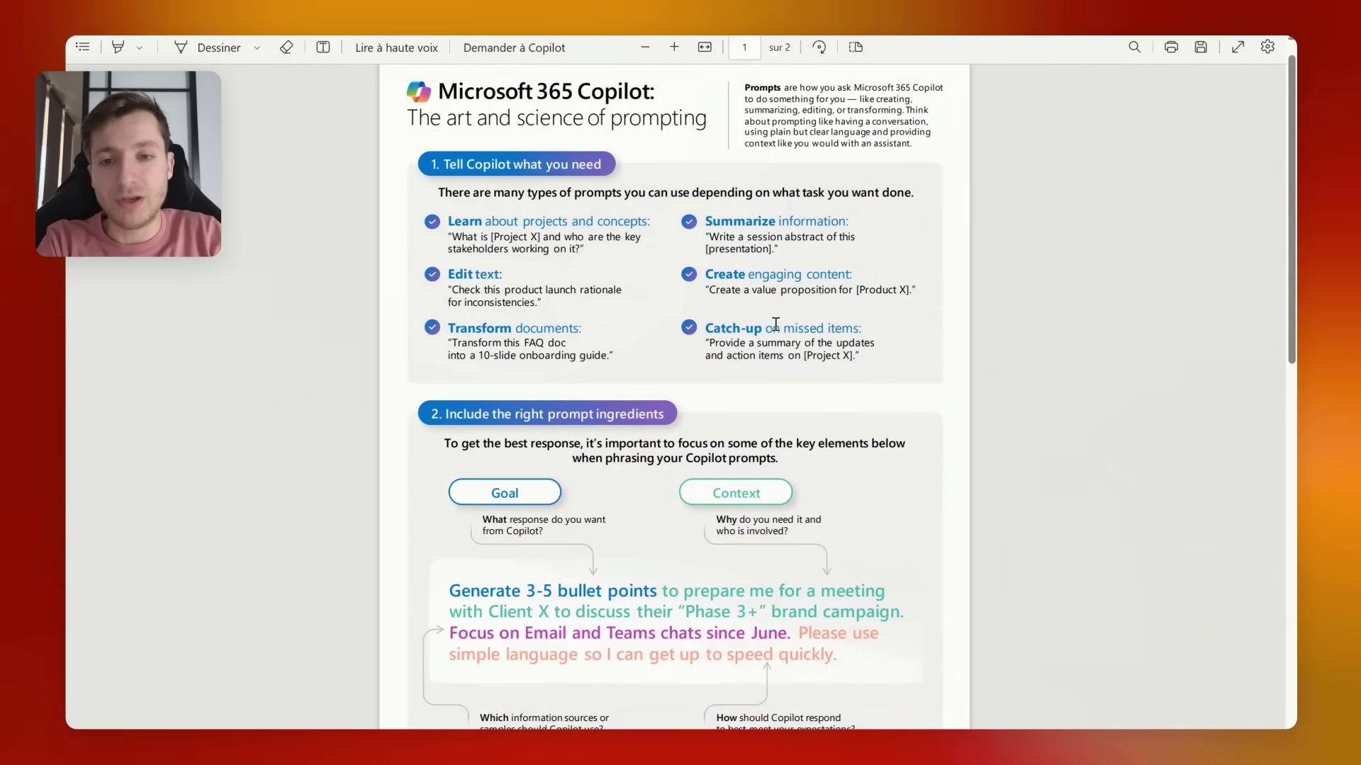
{"action": "scroll", "coordinate": [775, 324], "scroll_direction": "down", "scroll_amount": 4}
{"action": "scroll", "coordinate": [776, 323], "scroll_direction": "down", "scroll_amount": 4}
{"action": "scroll", "coordinate": [775, 324], "scroll_direction": "down", "scroll_amount": 3}
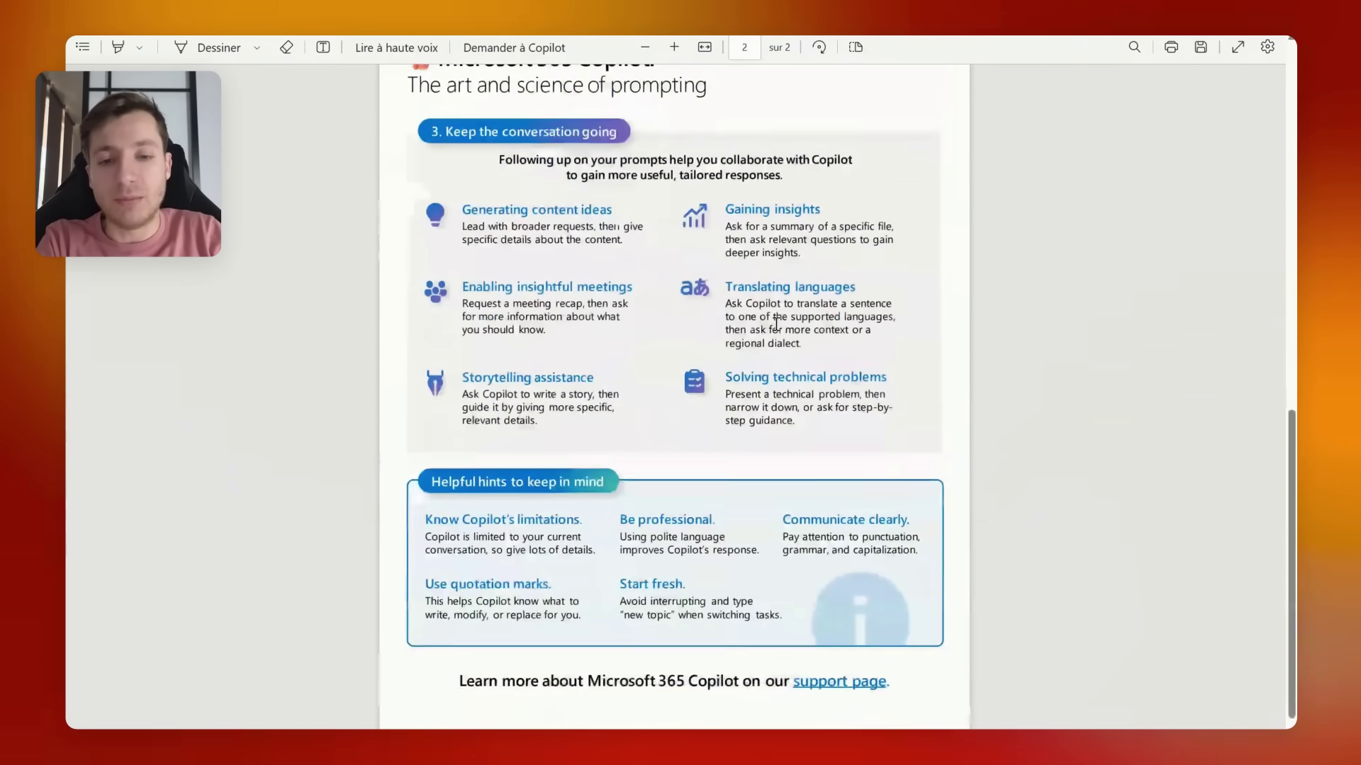
{"action": "scroll", "coordinate": [776, 324], "scroll_direction": "up", "scroll_amount": 2}
{"action": "scroll", "coordinate": [776, 324], "scroll_direction": "up", "scroll_amount": 4}
{"action": "scroll", "coordinate": [776, 324], "scroll_direction": "up", "scroll_amount": 4}
{"action": "scroll", "coordinate": [775, 324], "scroll_direction": "up", "scroll_amount": 1}
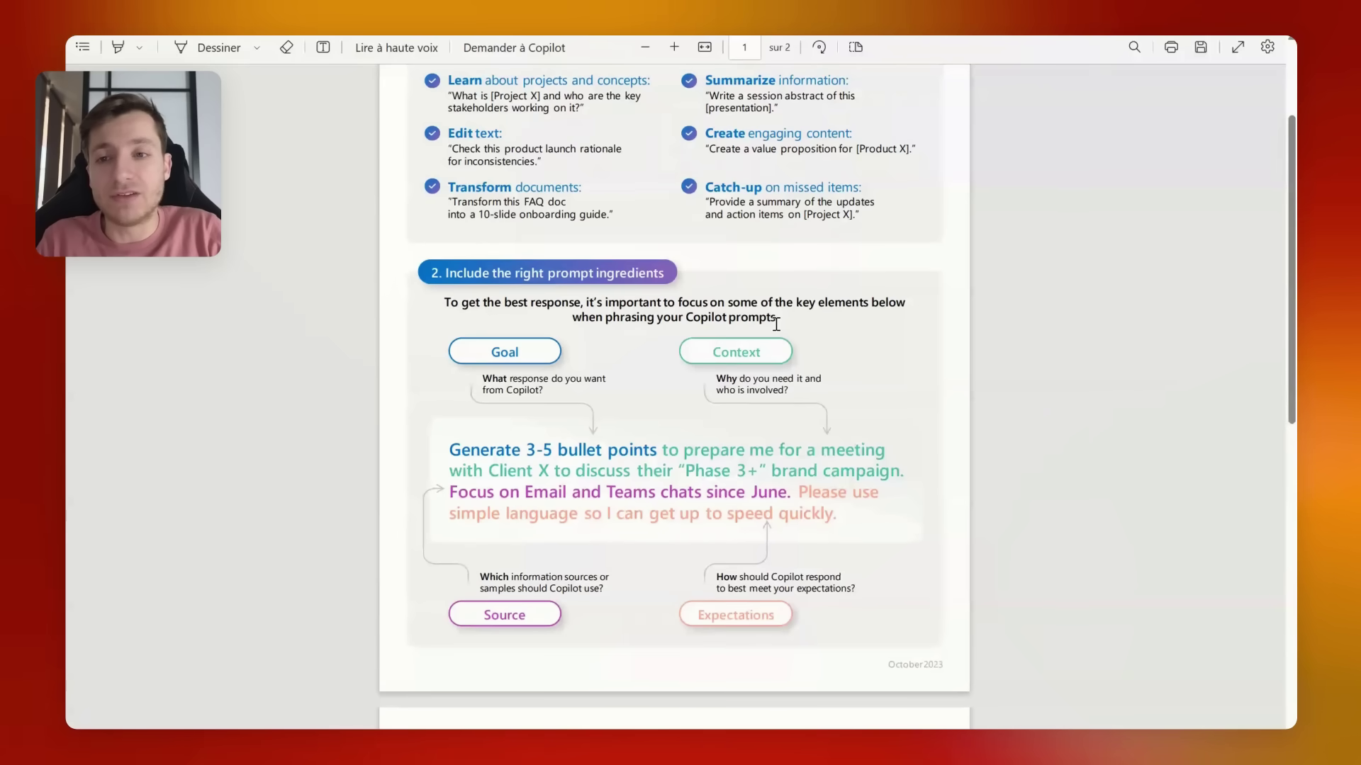
{"action": "scroll", "coordinate": [776, 324], "scroll_direction": "up", "scroll_amount": 3}
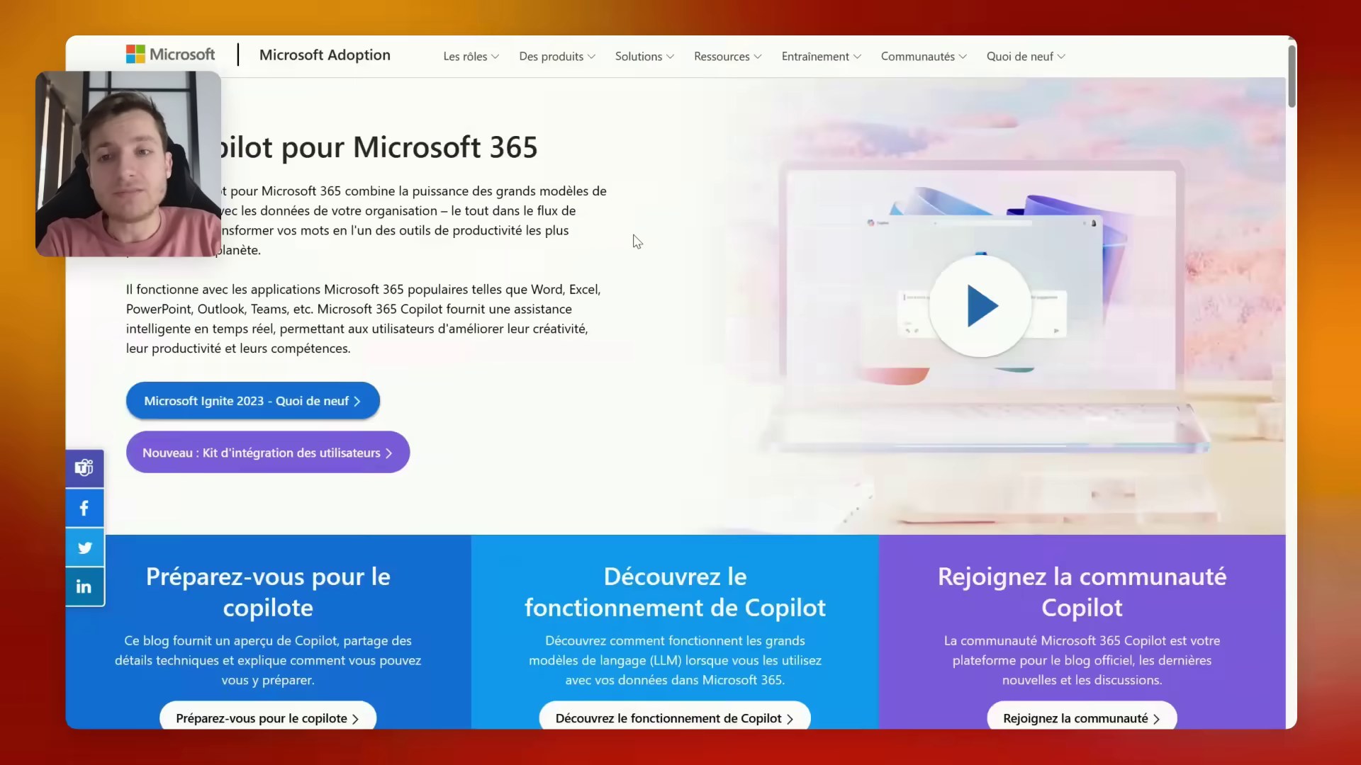
{"action": "scroll", "coordinate": [636, 242], "scroll_direction": "down", "scroll_amount": 1}
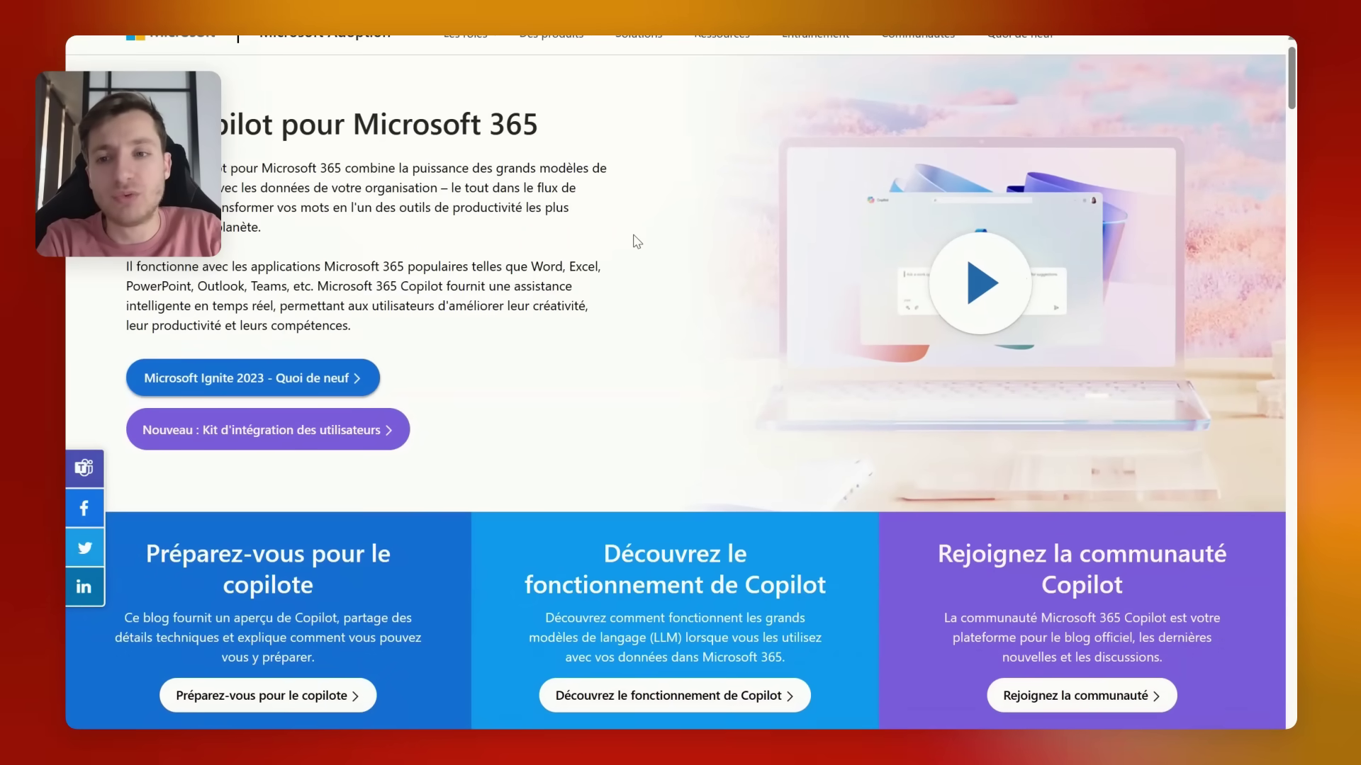